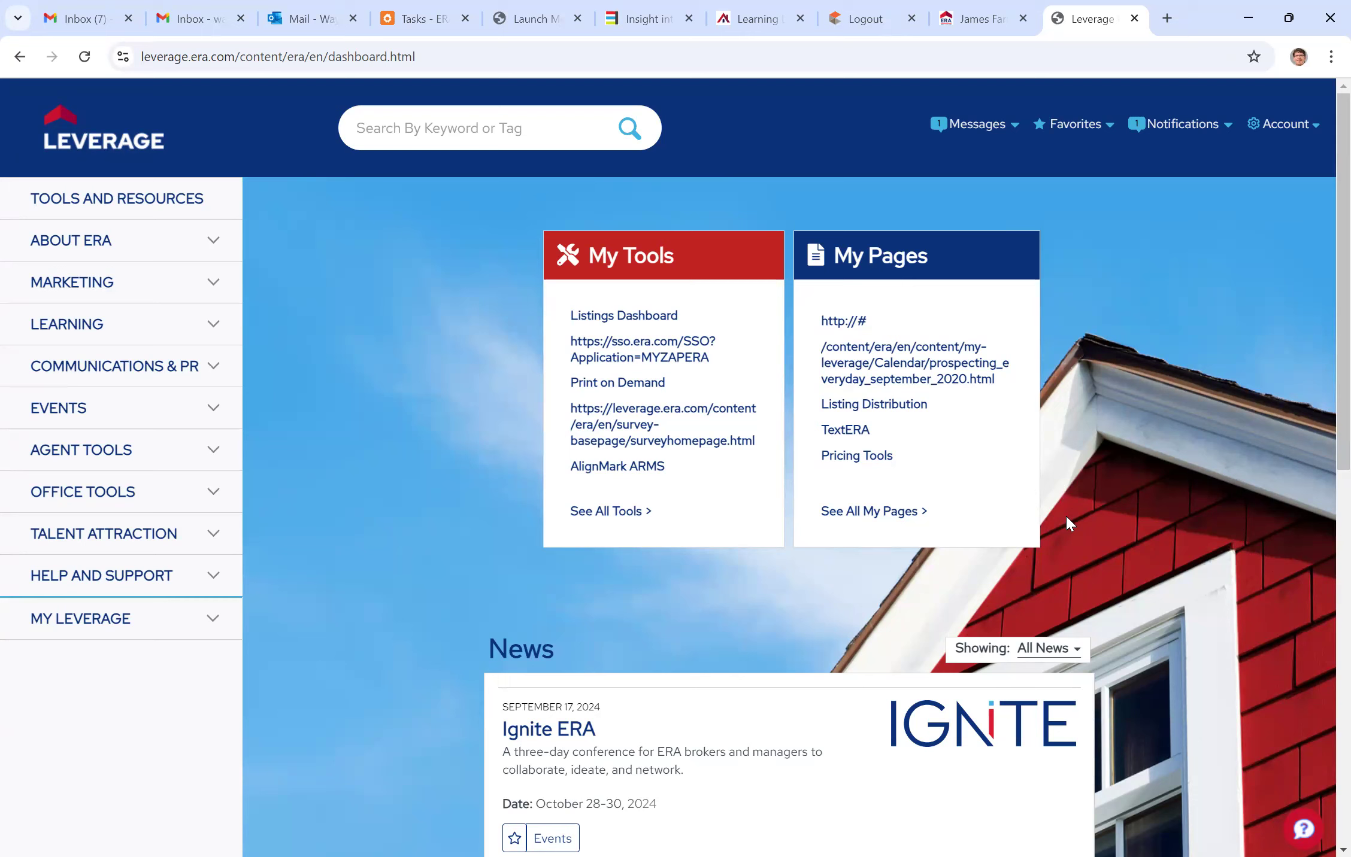
Open the MoxiWorks page among the agent tools and log in to MoxiWorks
click(638, 71)
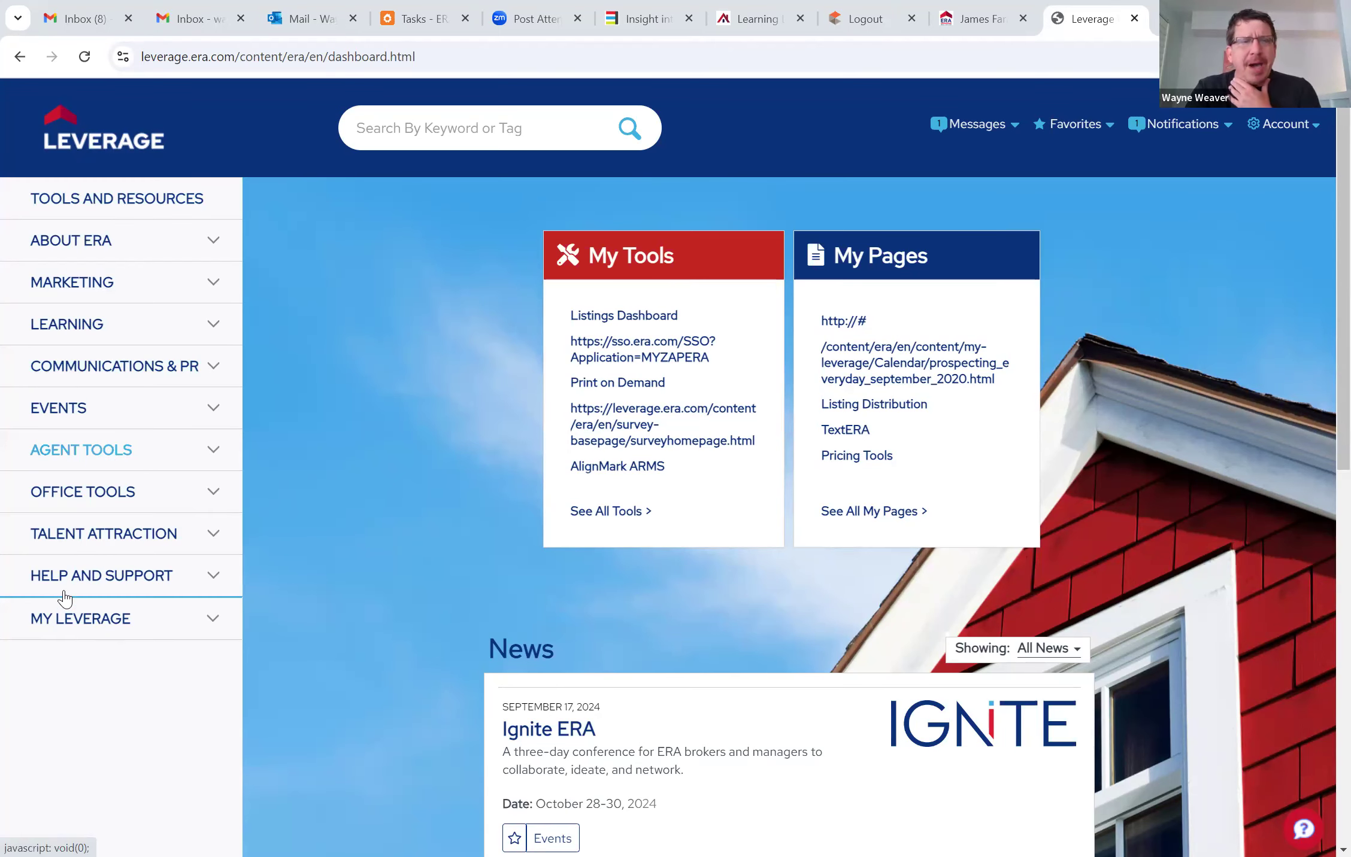
scroll(79, 613, down, 6)
click(79, 613)
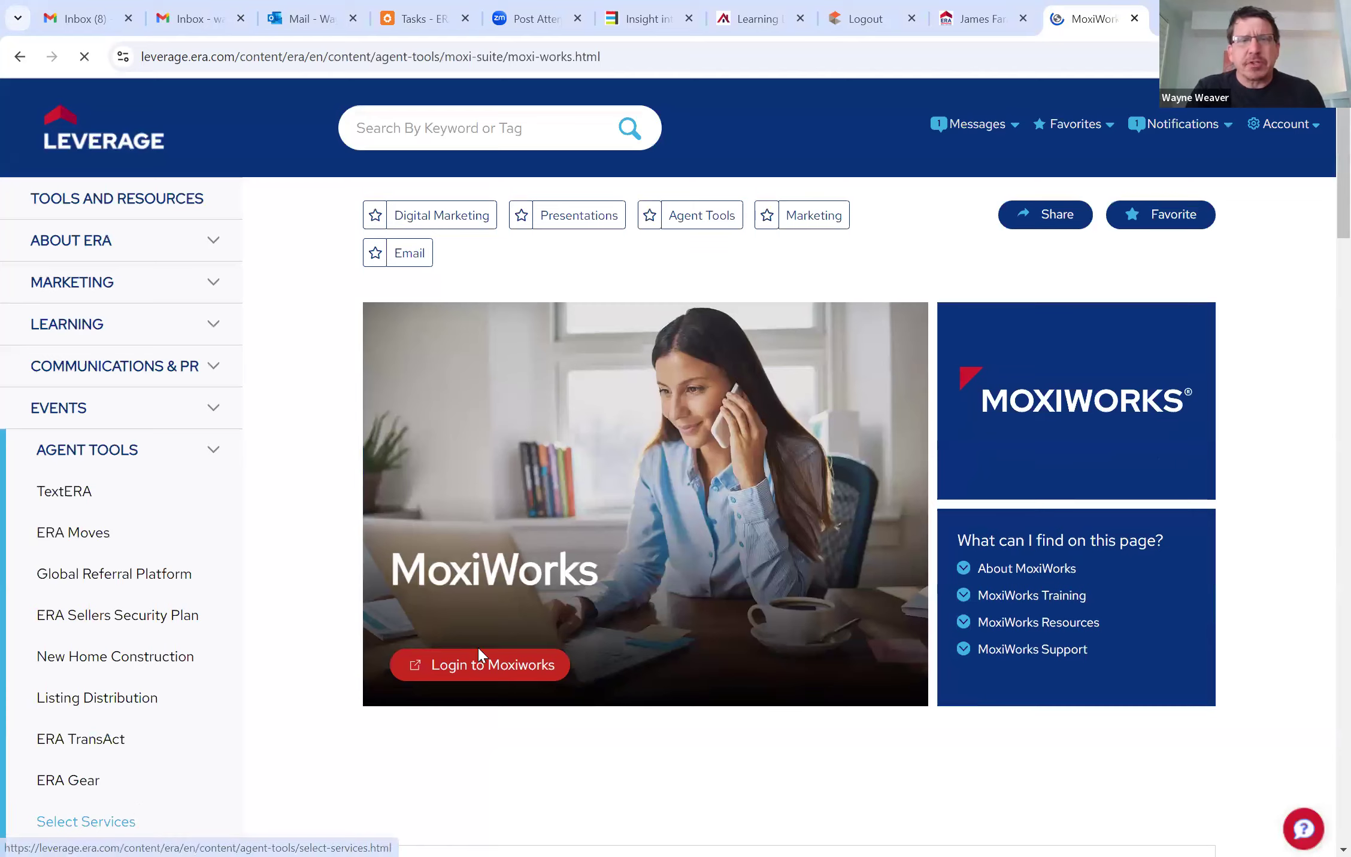
click(502, 667)
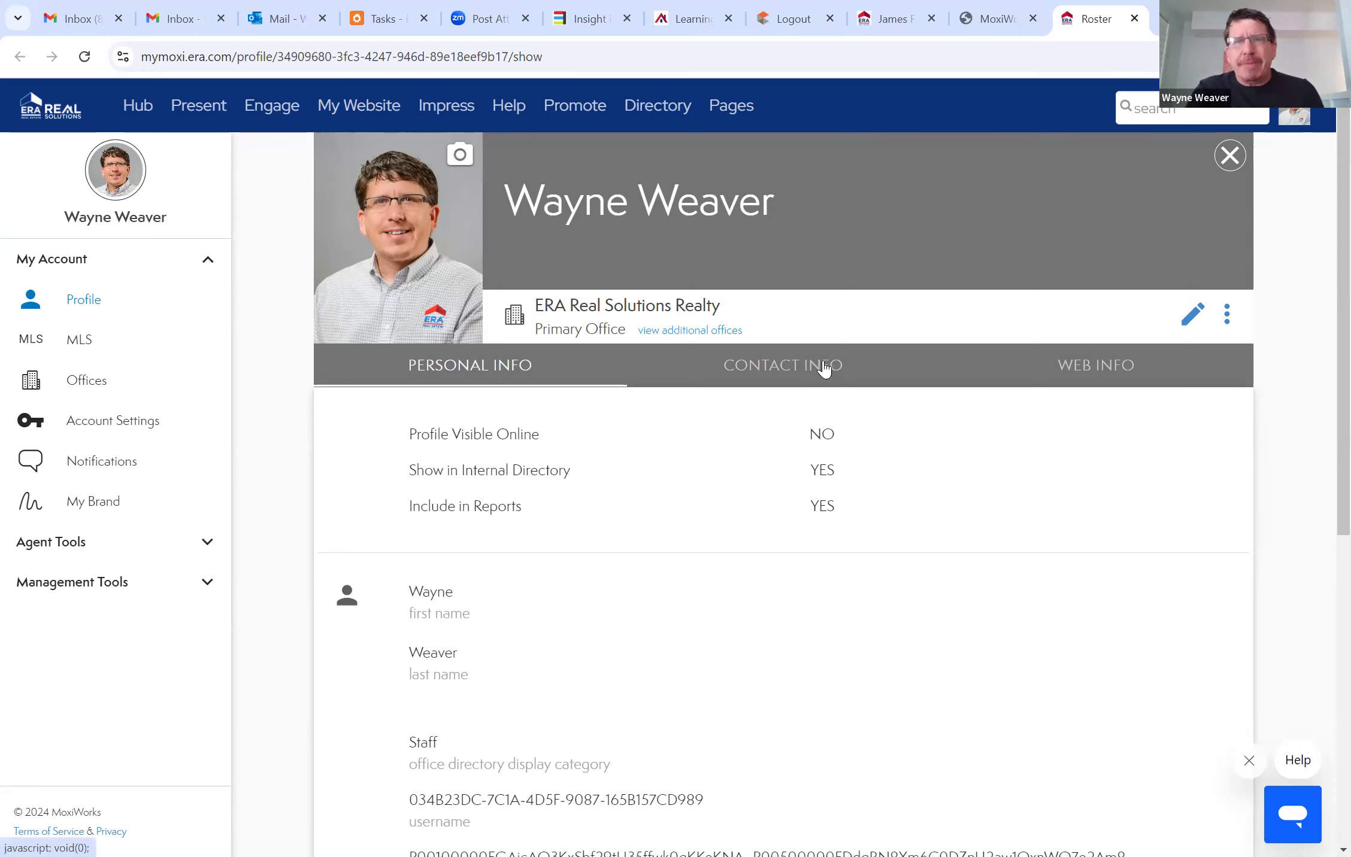
Check the contact info in the agent's profile and open the agent website's admin tool
click(800, 377)
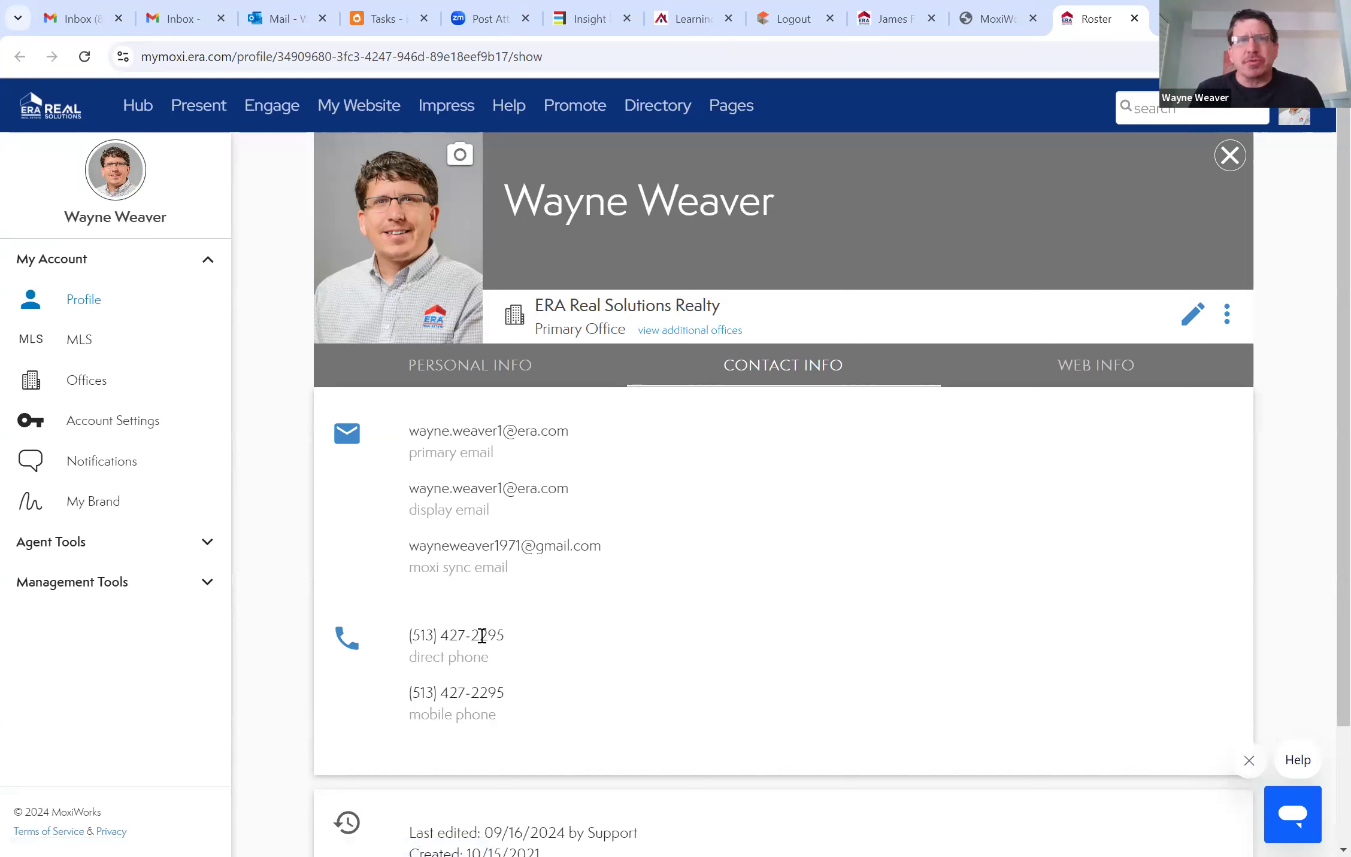
click(366, 115)
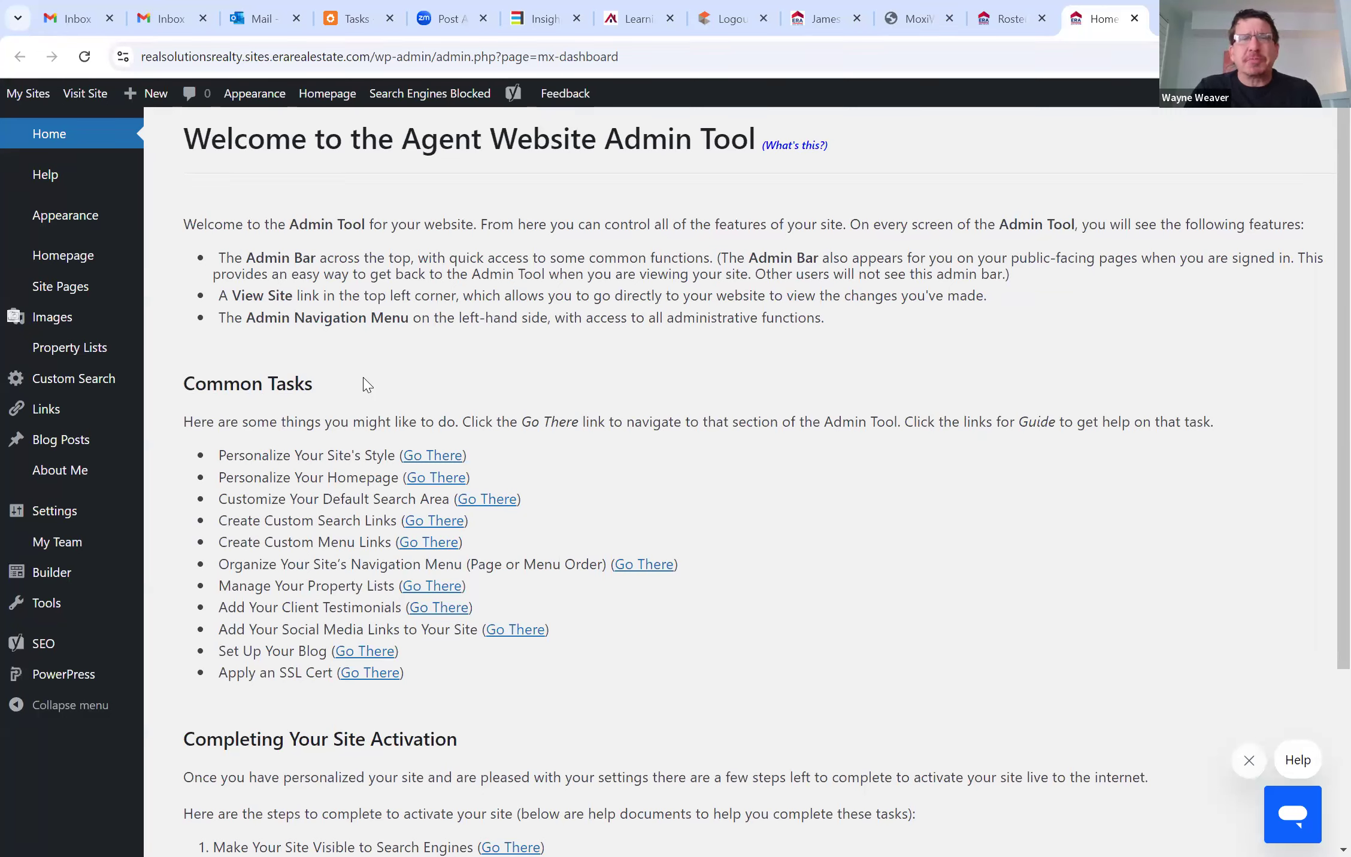
View the live agent website and return to its admin home
click(87, 97)
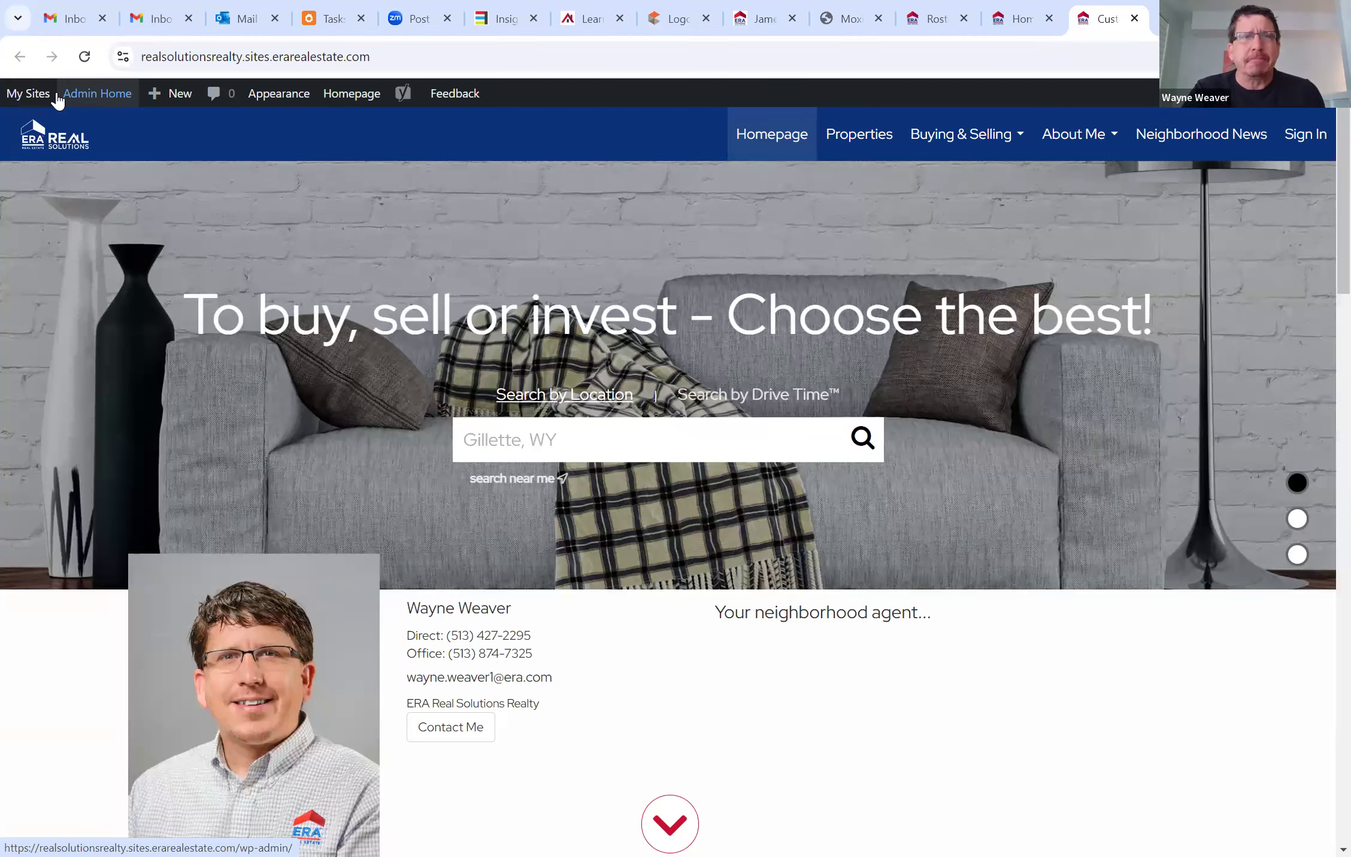
click(112, 100)
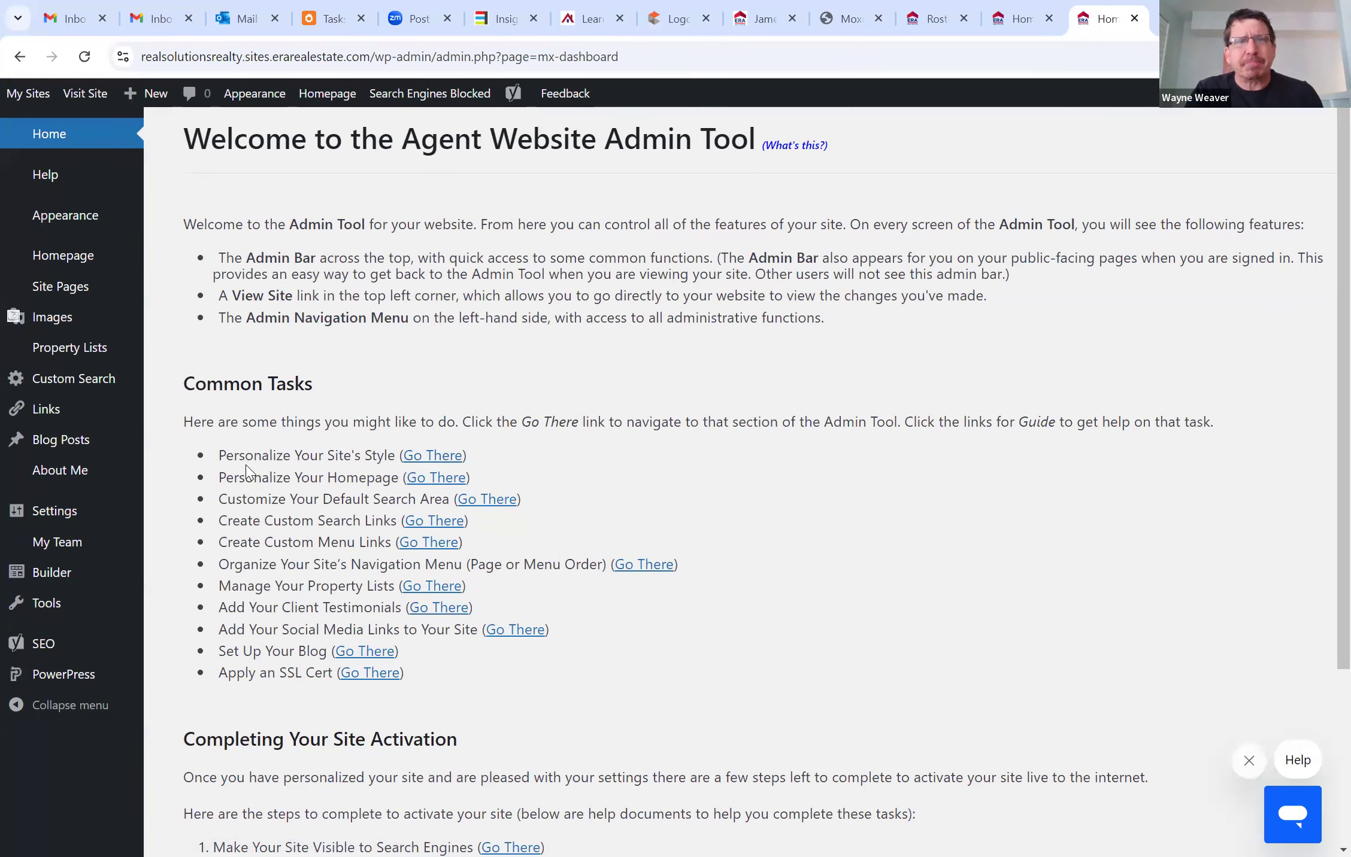
Try the Agent-Focused homepage layout in the site style settings, reselect Search-Focused, and return to the admin home
click(428, 459)
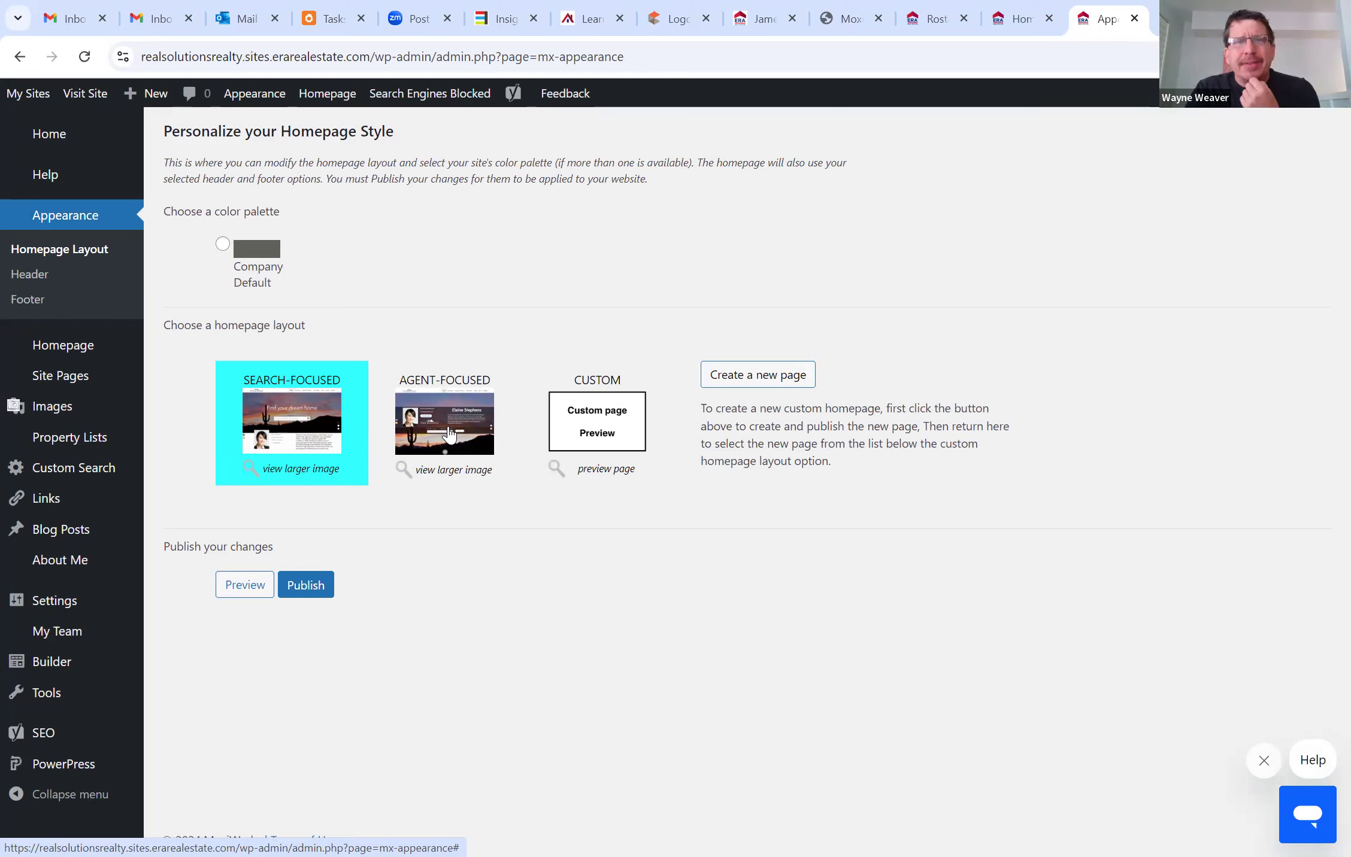
mouse_move(452, 436)
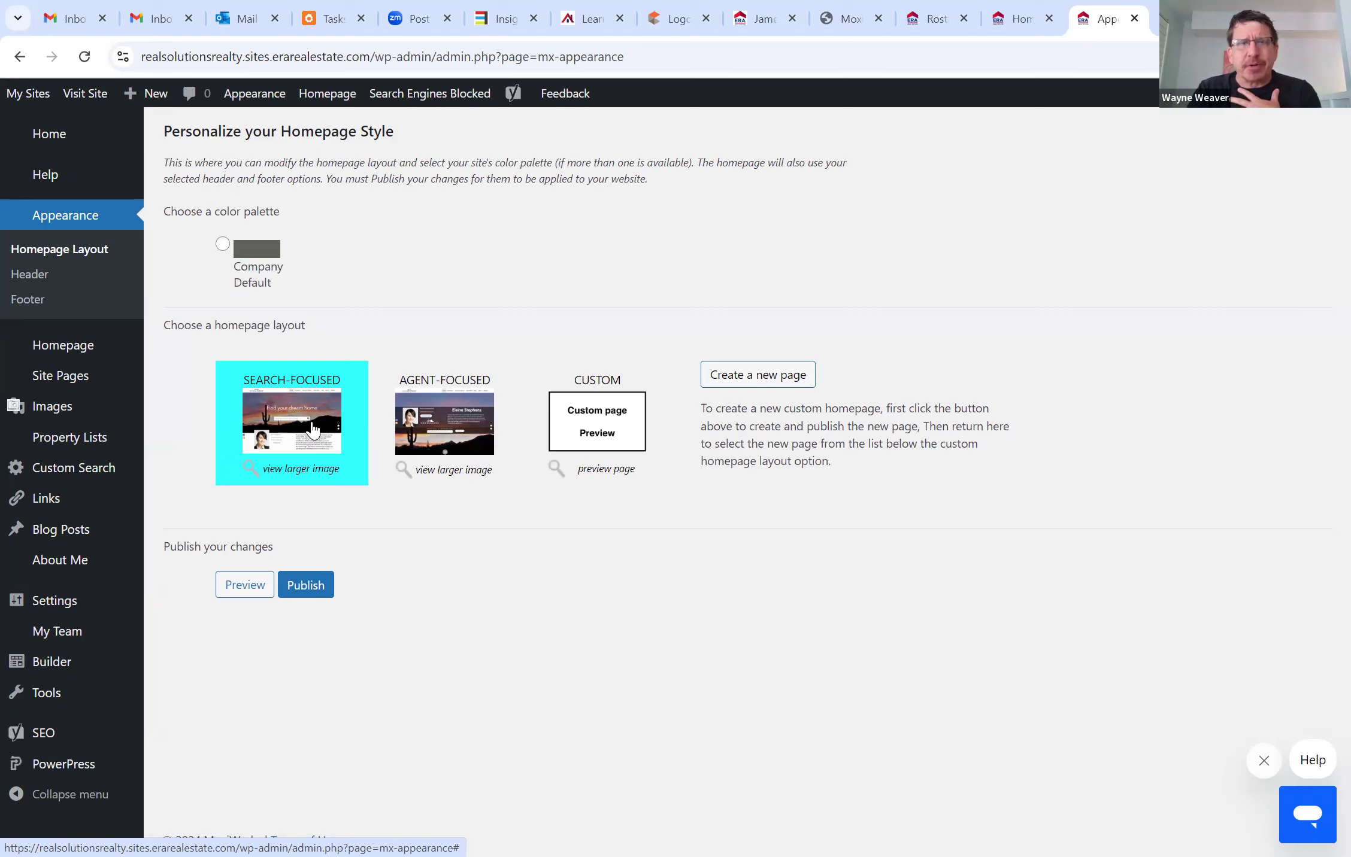
mouse_move(315, 434)
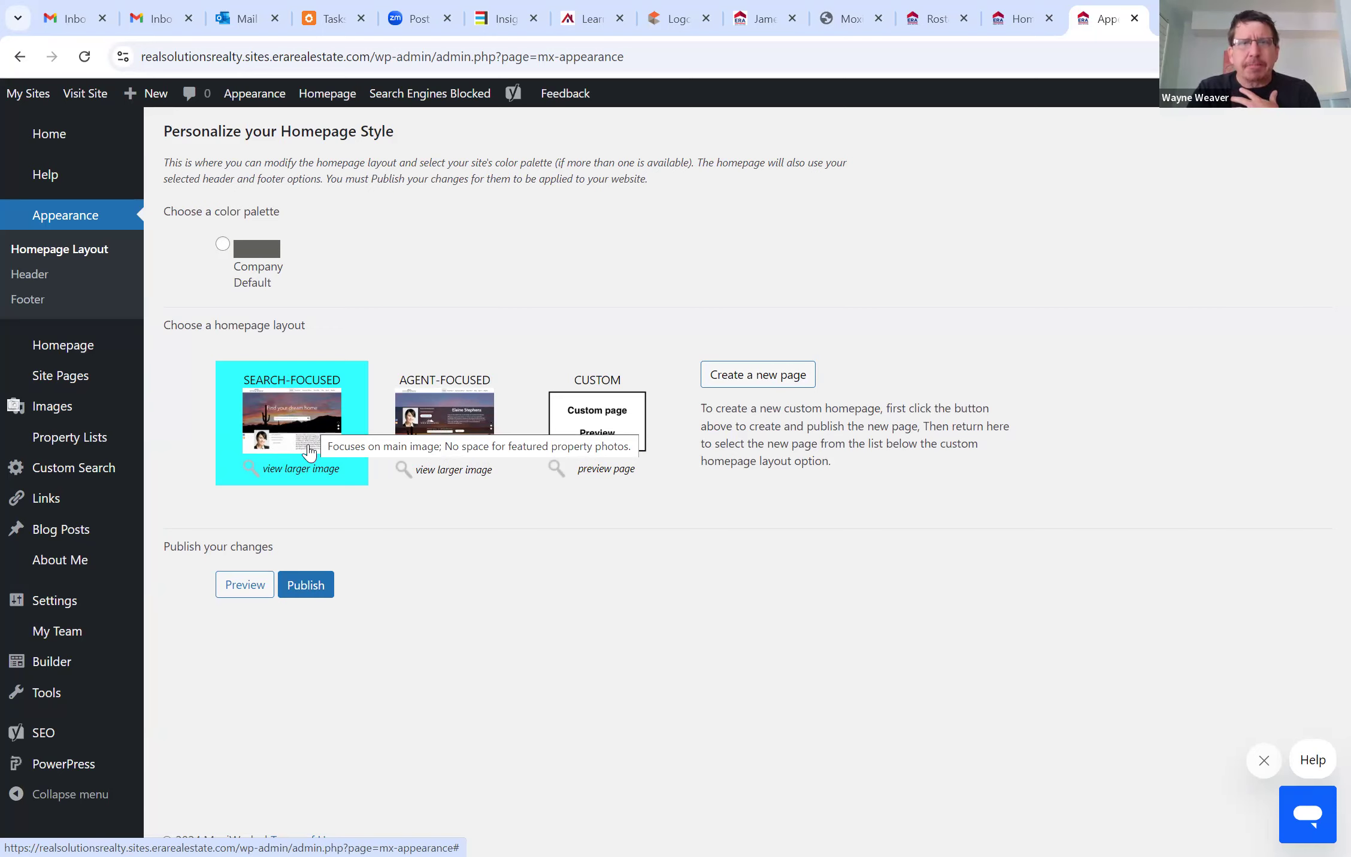
click(417, 478)
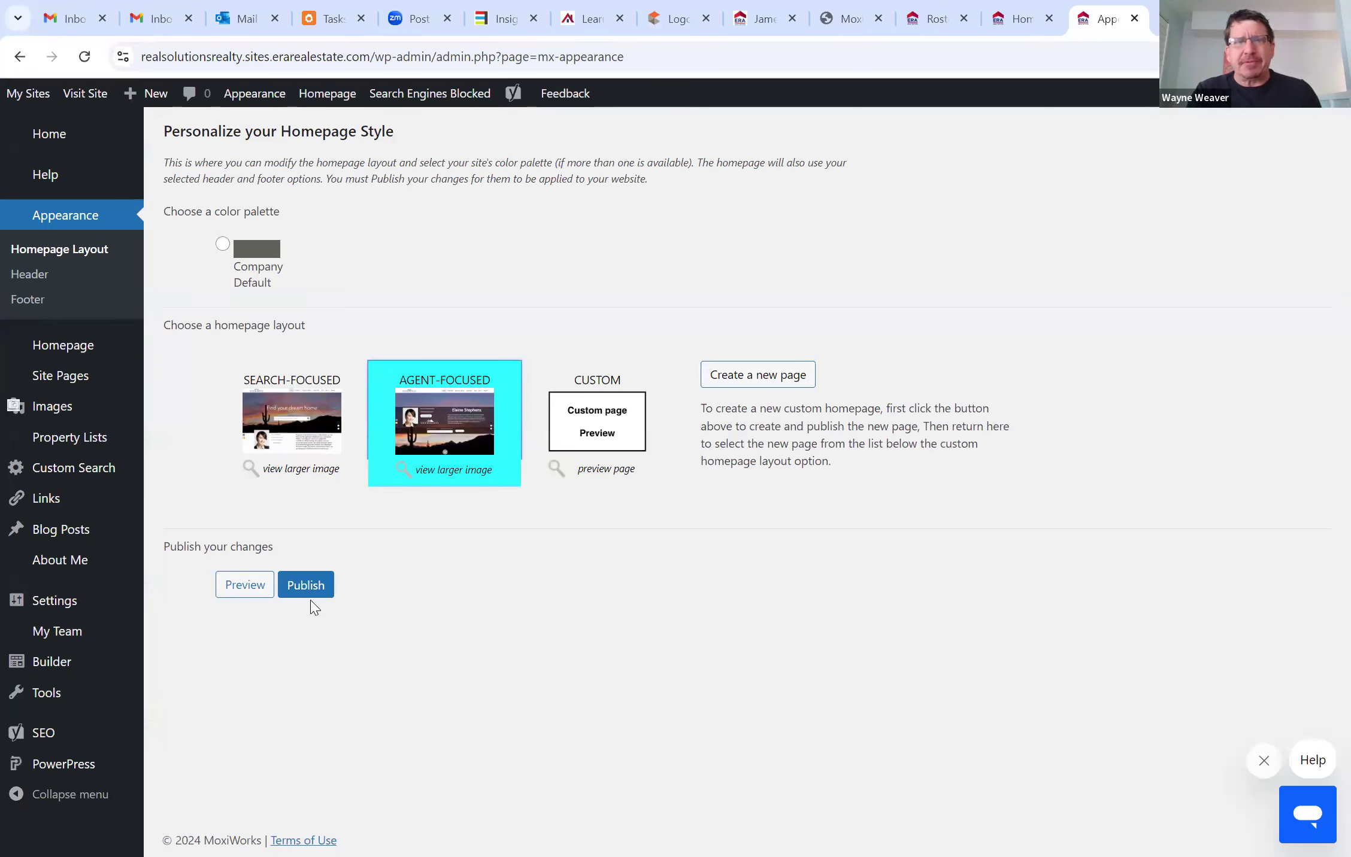
click(300, 582)
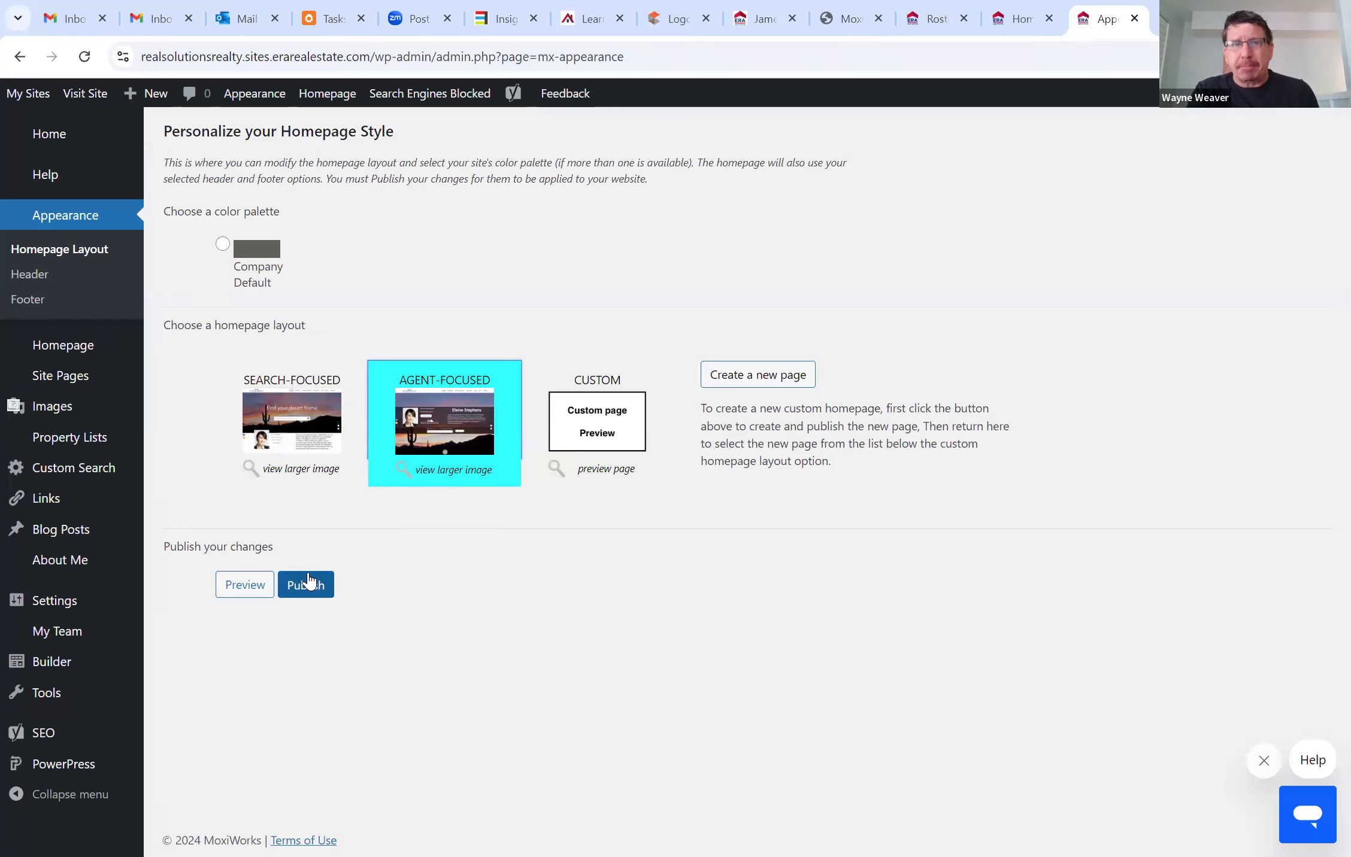
click(274, 426)
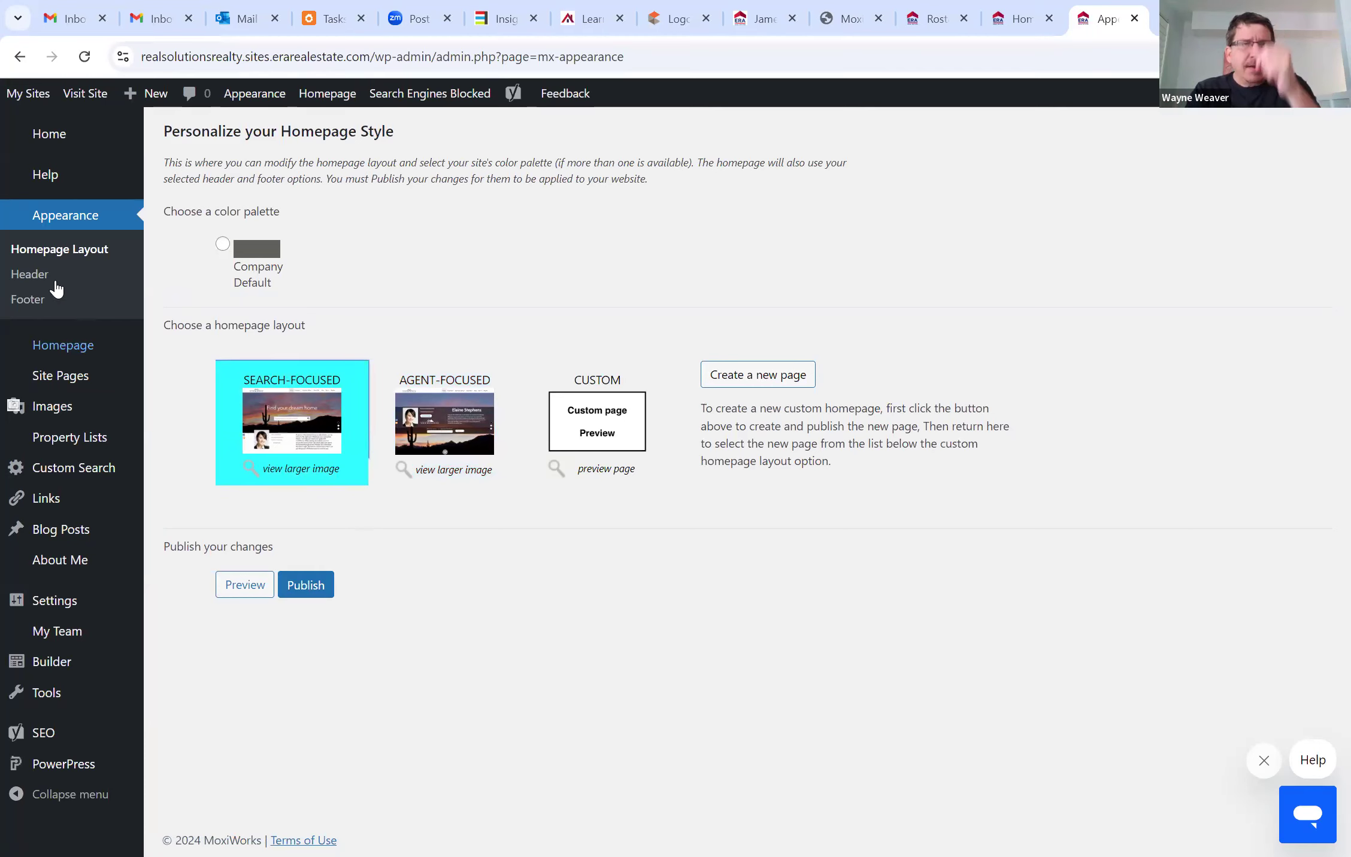
click(20, 57)
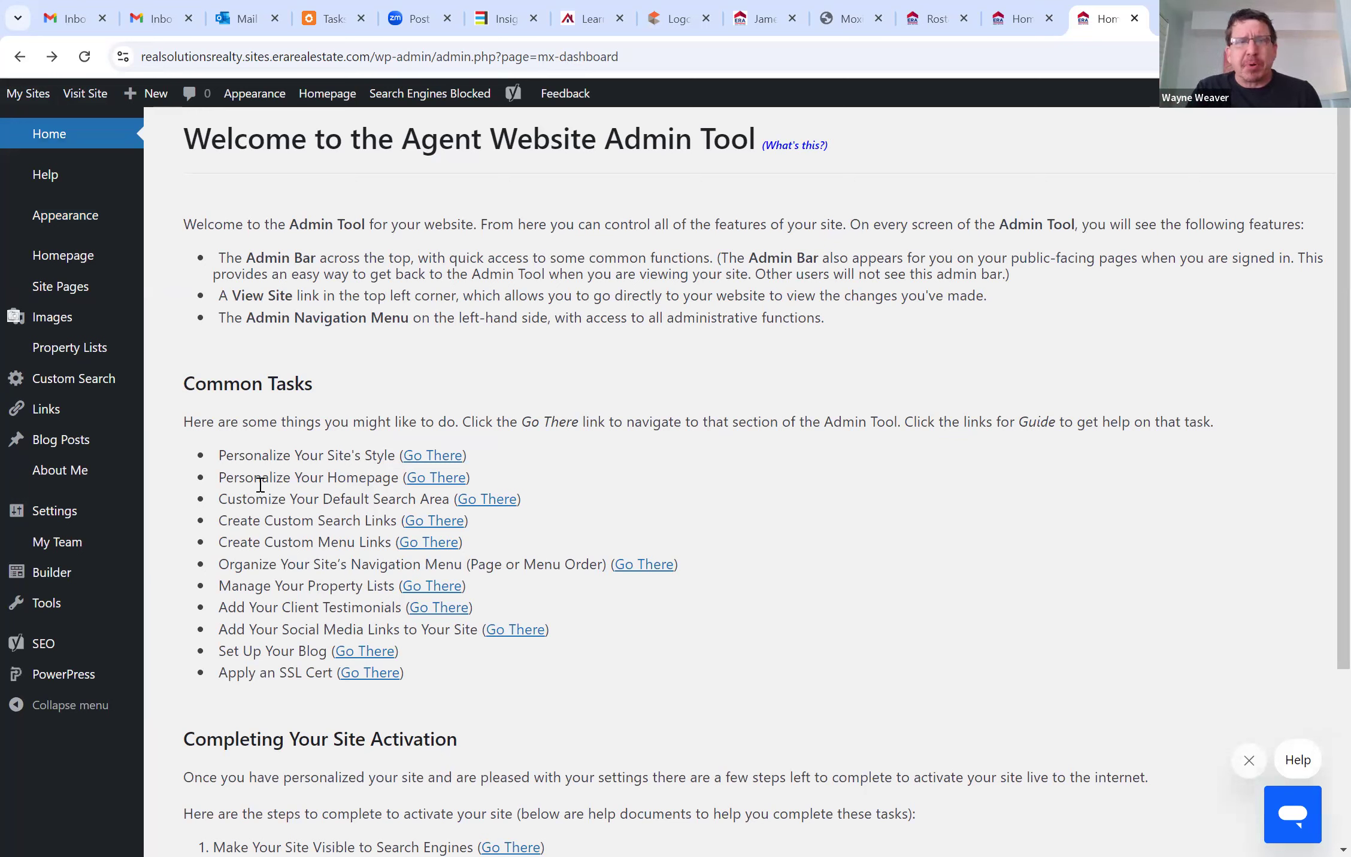
Open the homepage personalization settings and look through all of the editable modules
click(432, 479)
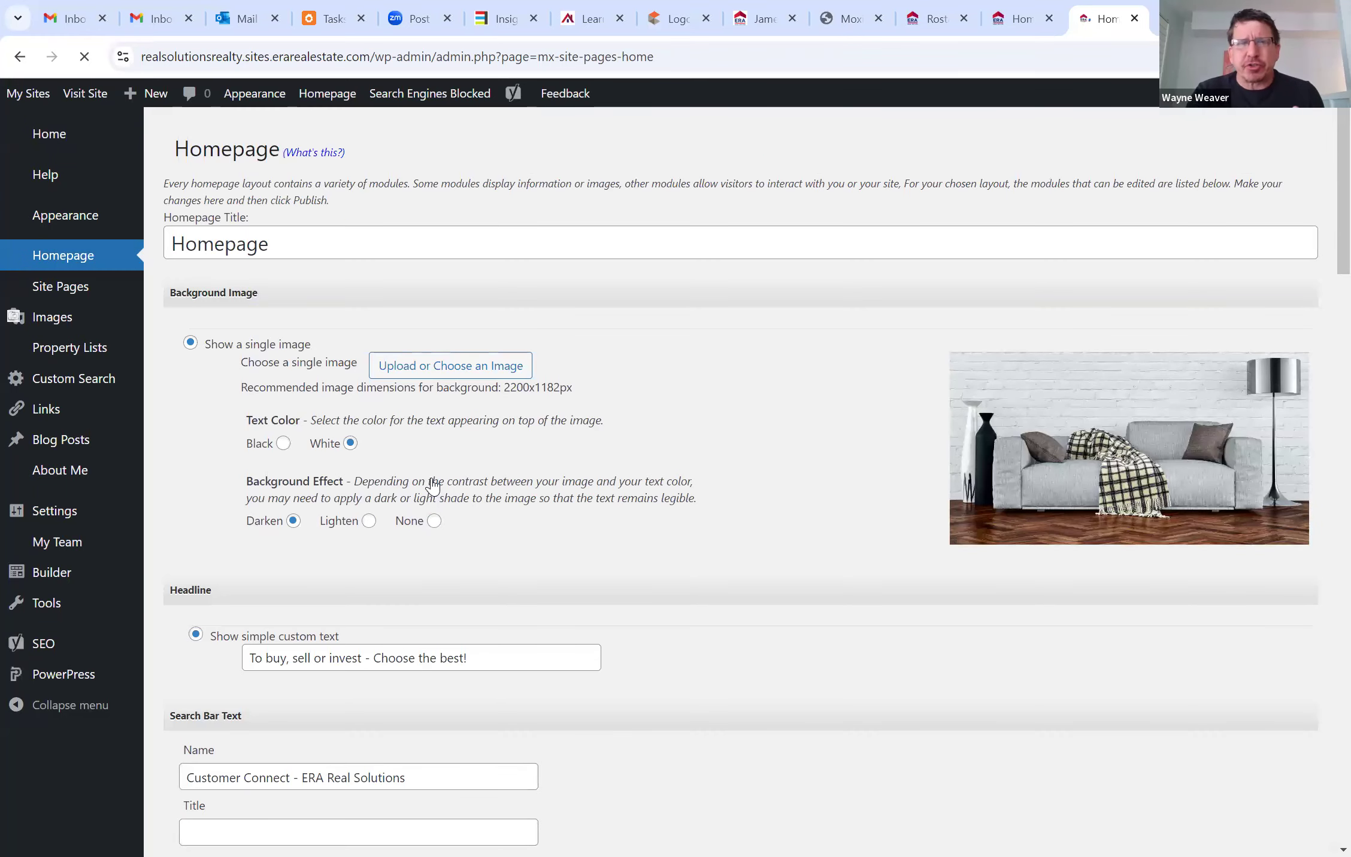
scroll(432, 485, down, 10)
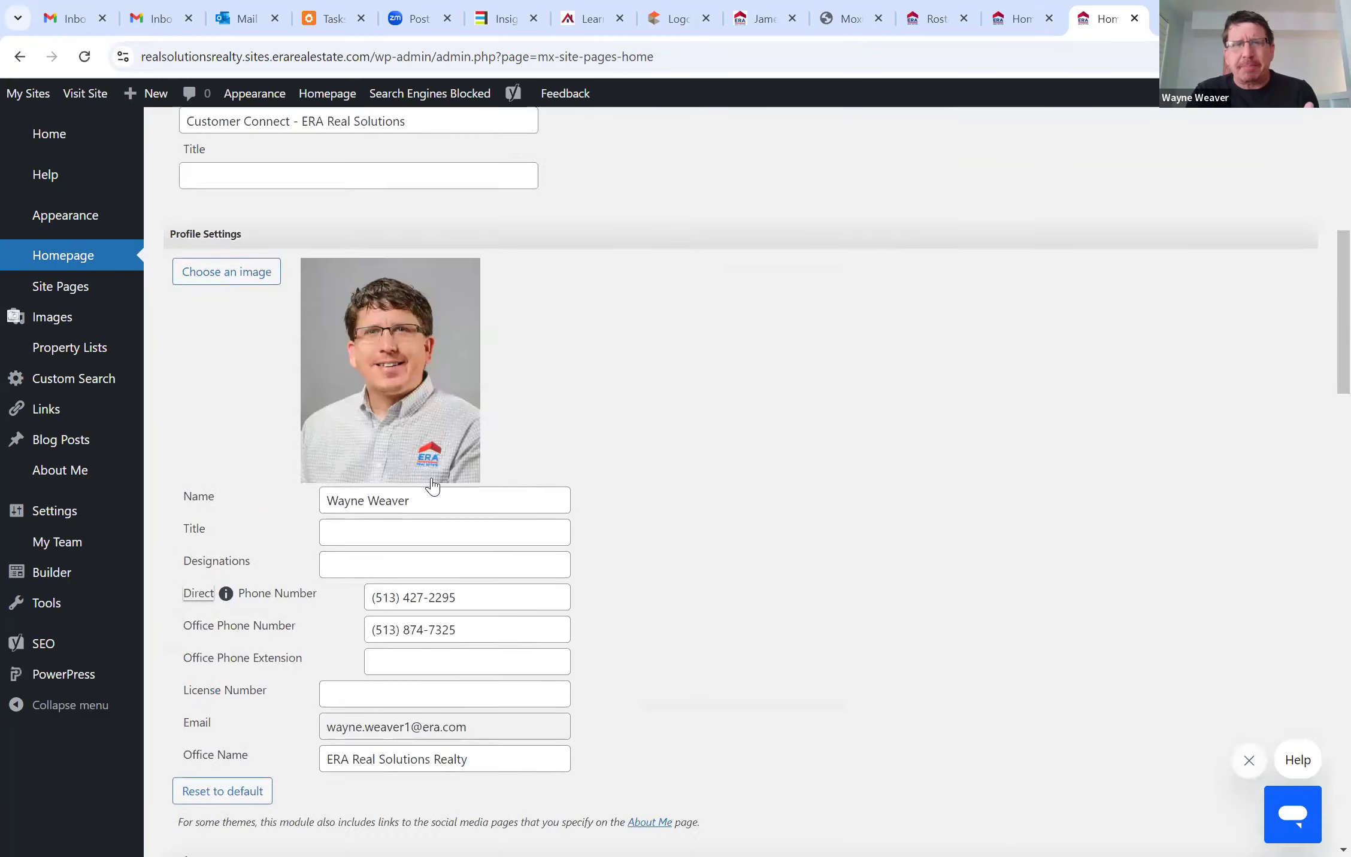
scroll(432, 485, down, 20)
scroll(432, 485, up, 7)
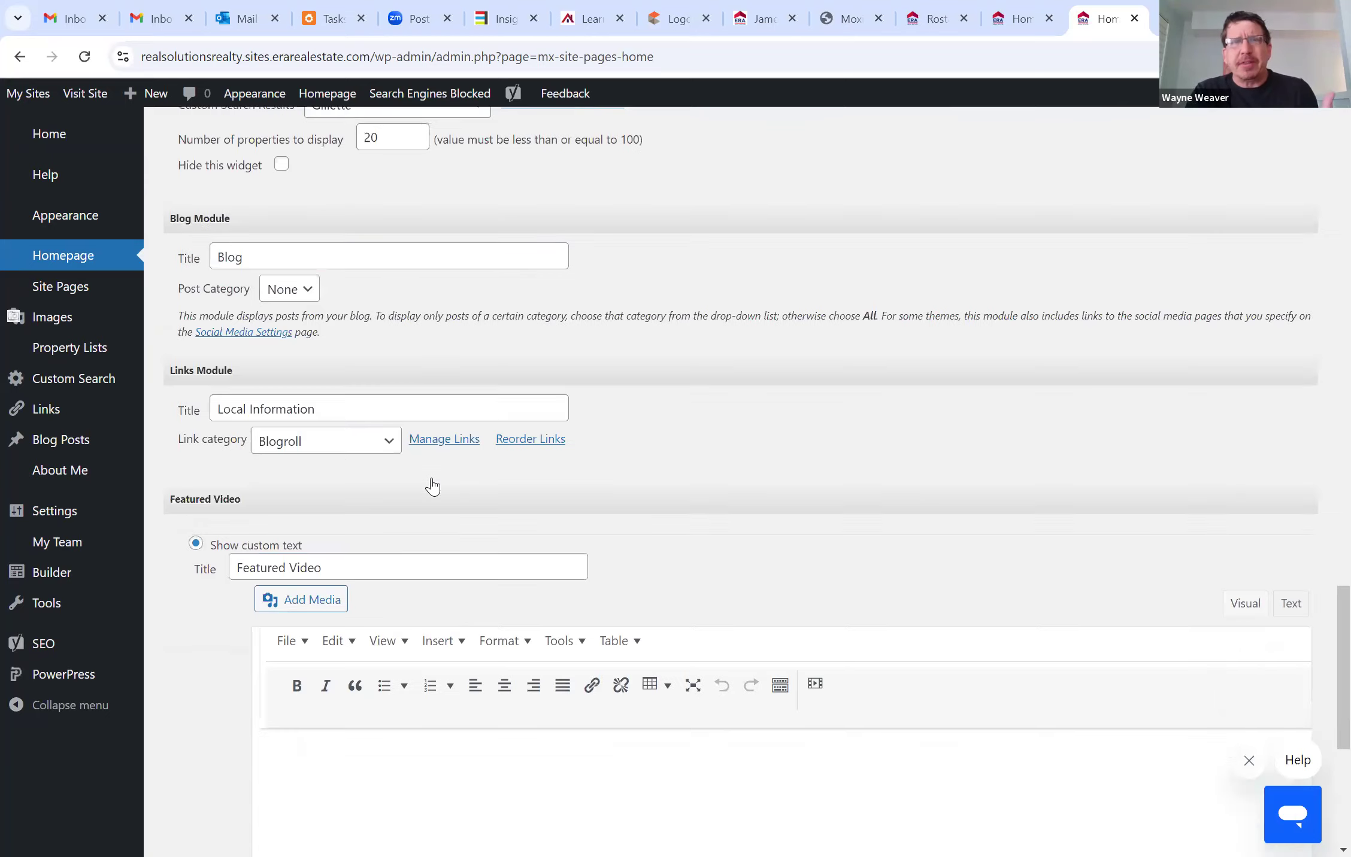
scroll(432, 485, up, 15)
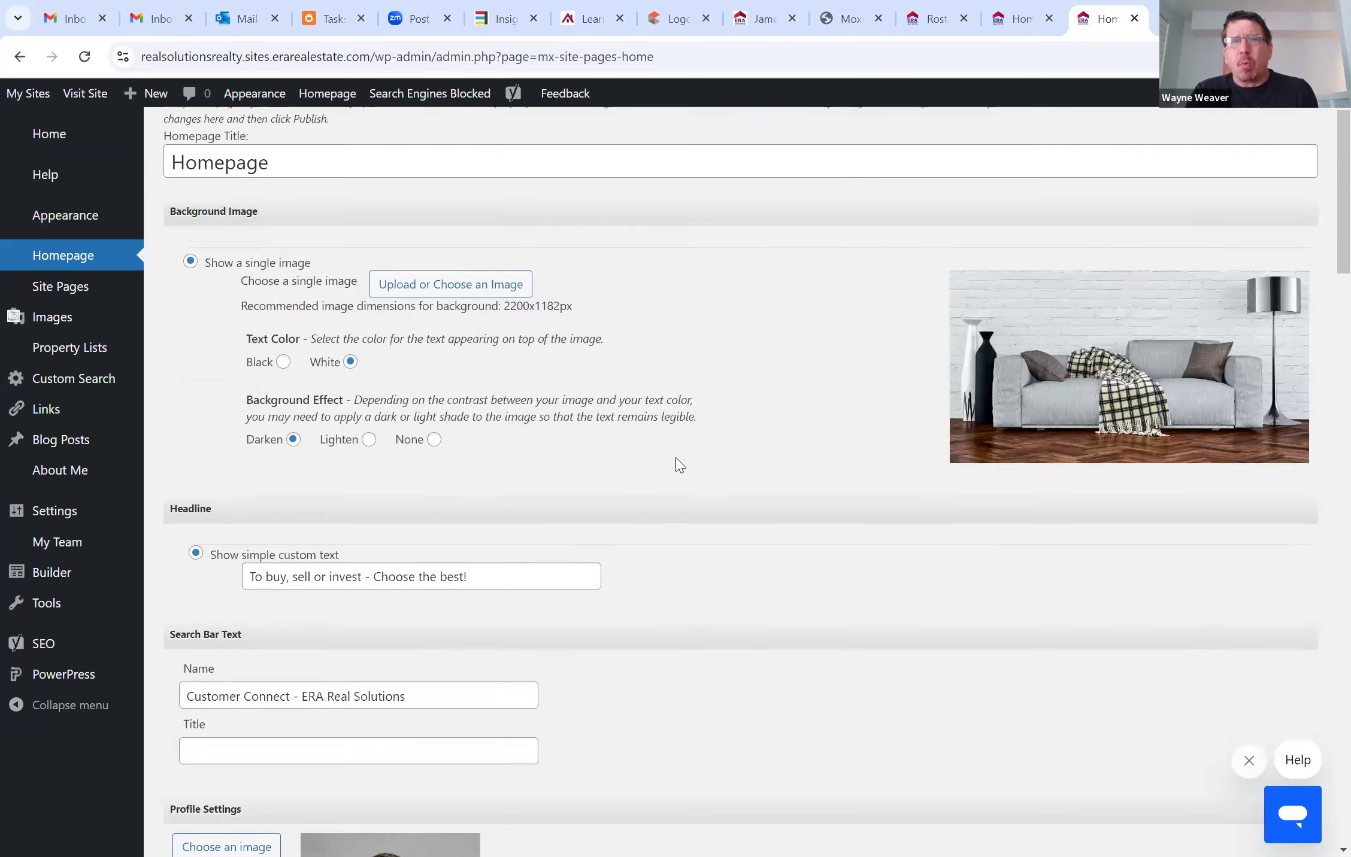
Check the image sources offered for the homepage background image and close the image chooser
scroll(688, 465, up, 2)
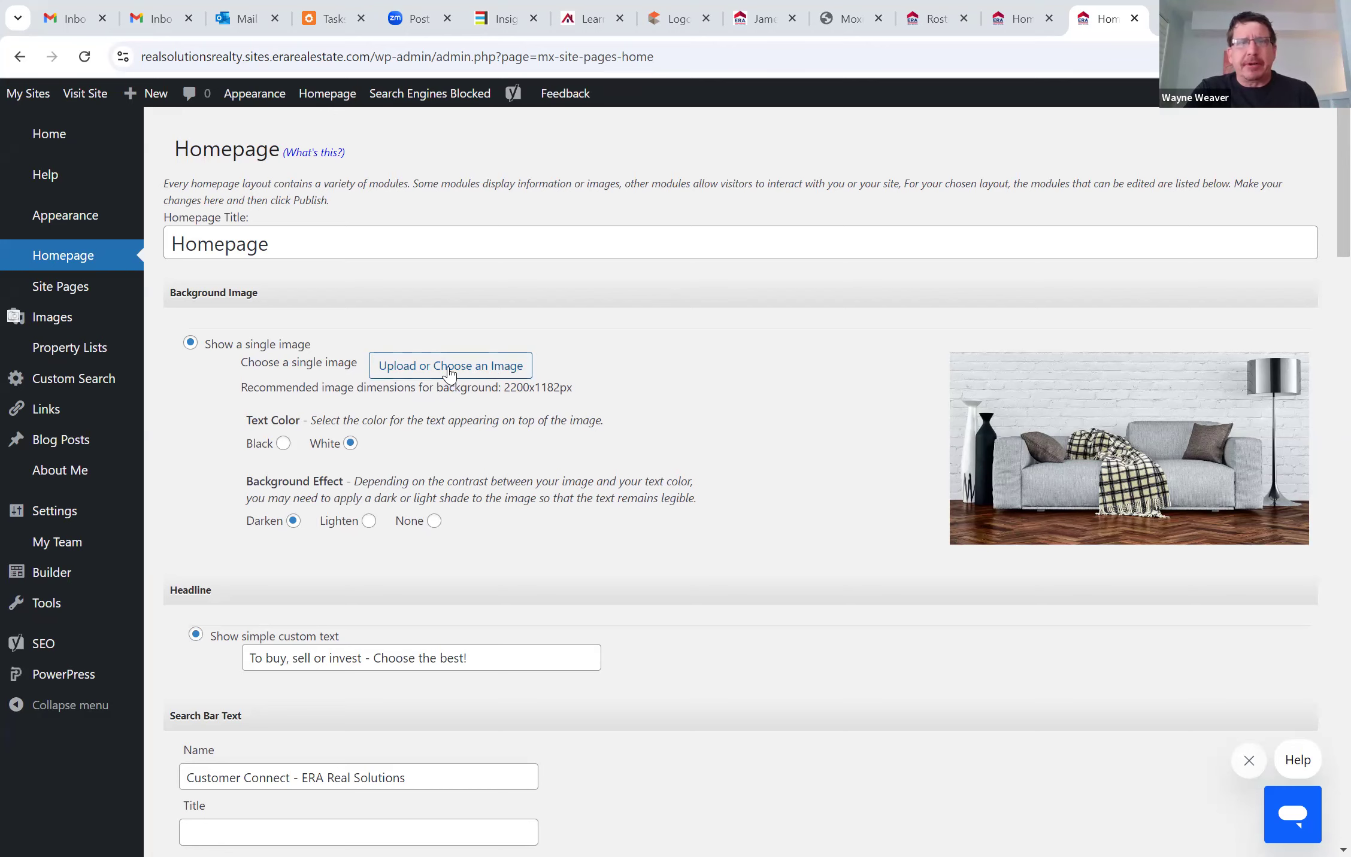
click(488, 374)
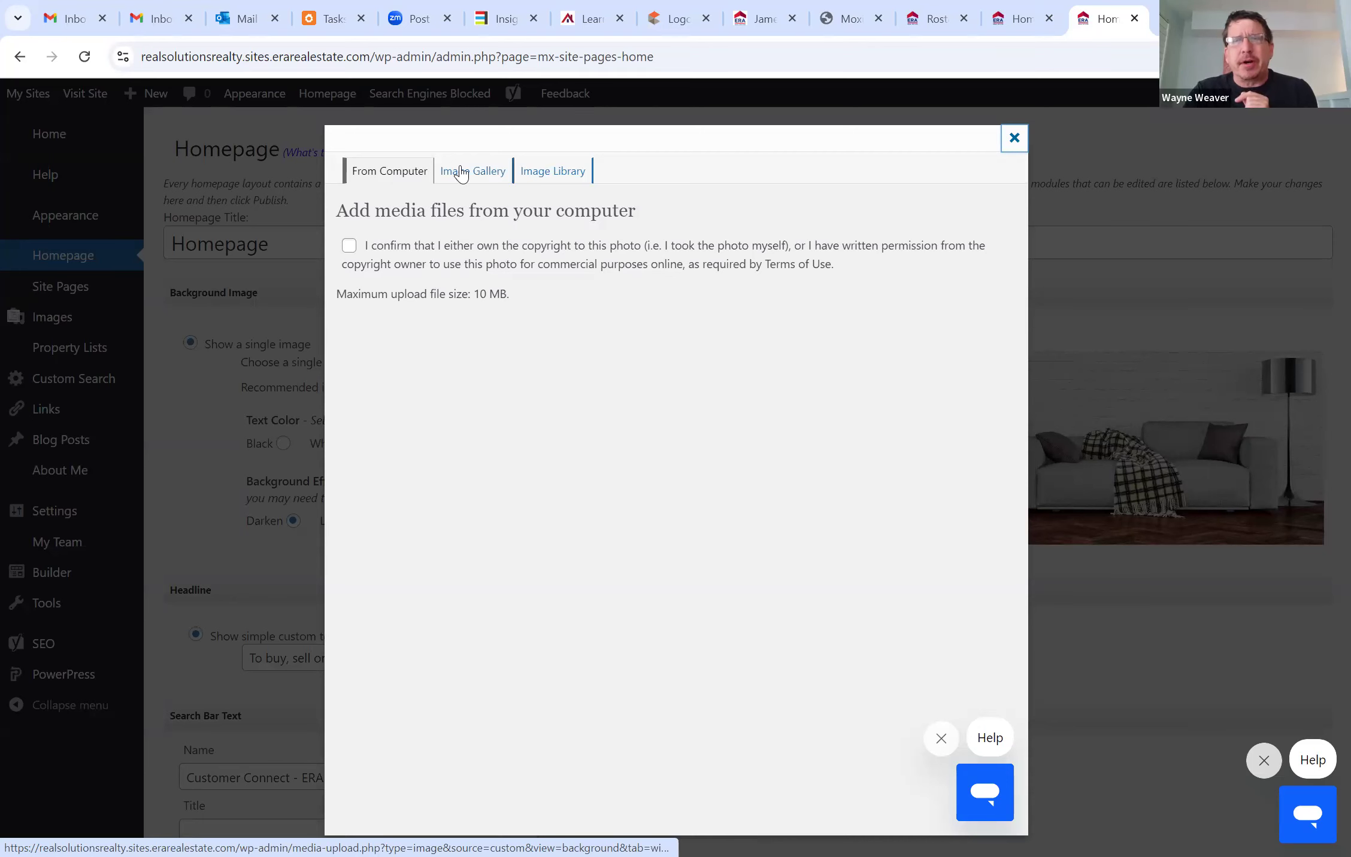
click(1014, 138)
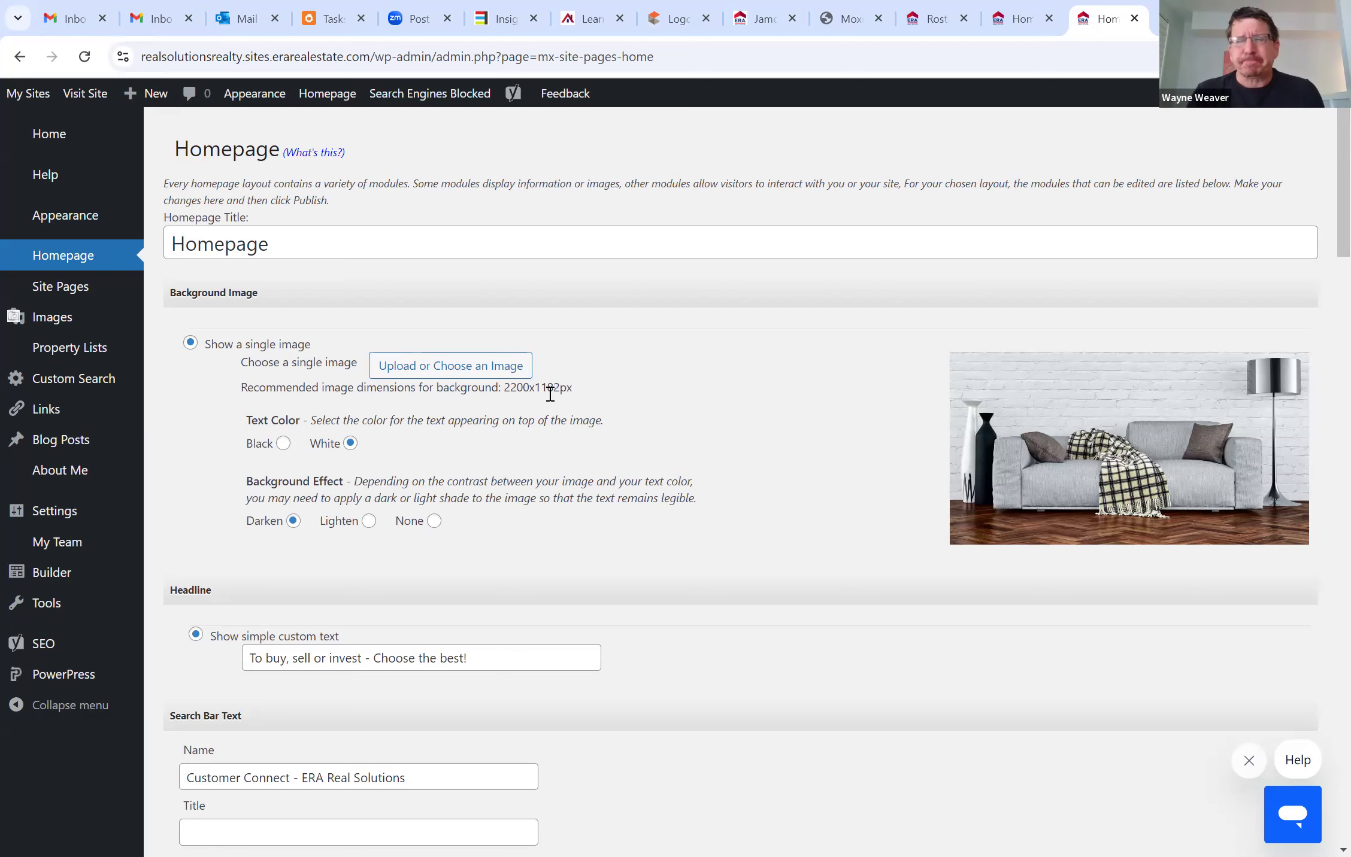
Compare the homepage headline and search bar settings with the live website, and return to the admin home
scroll(553, 431, down, 5)
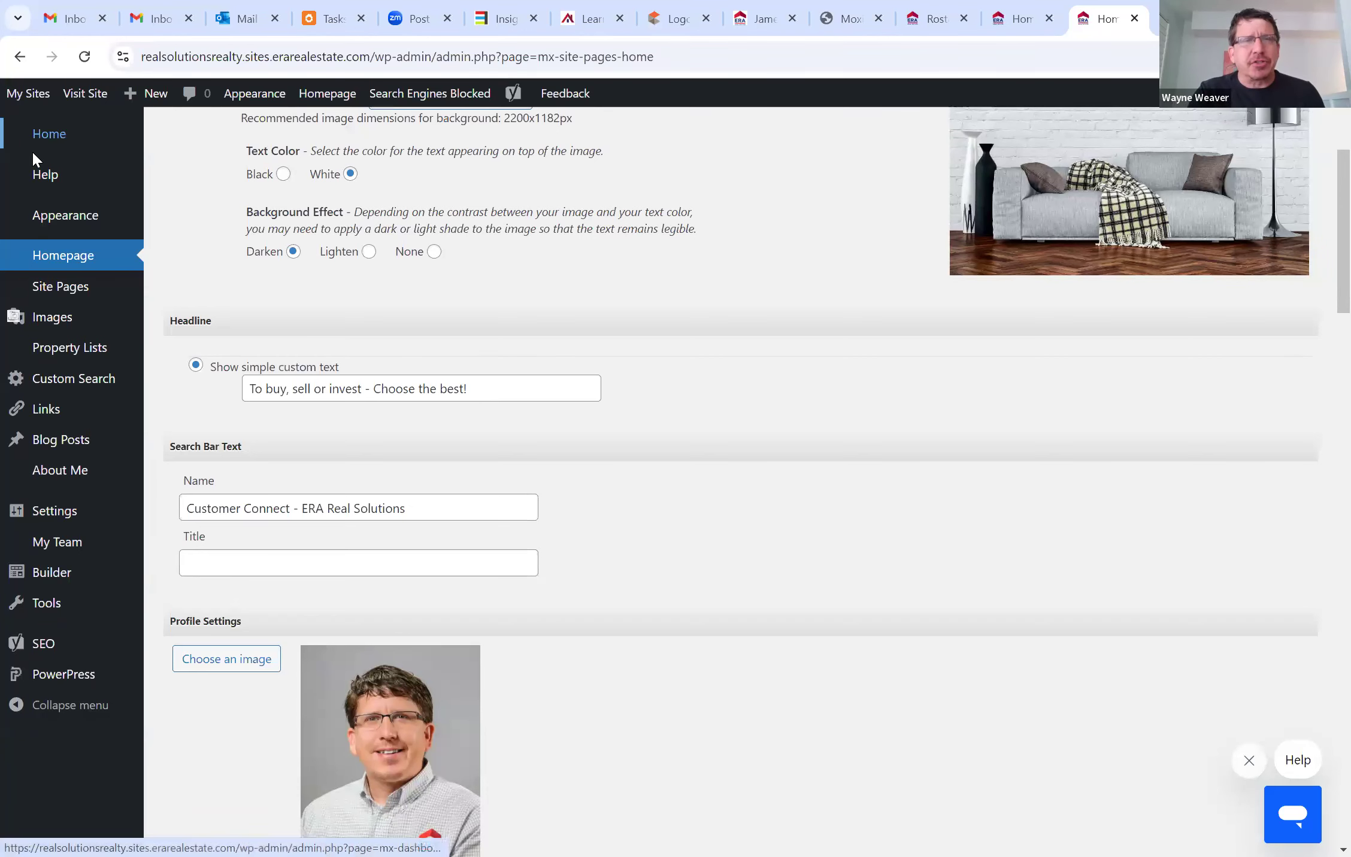
click(84, 94)
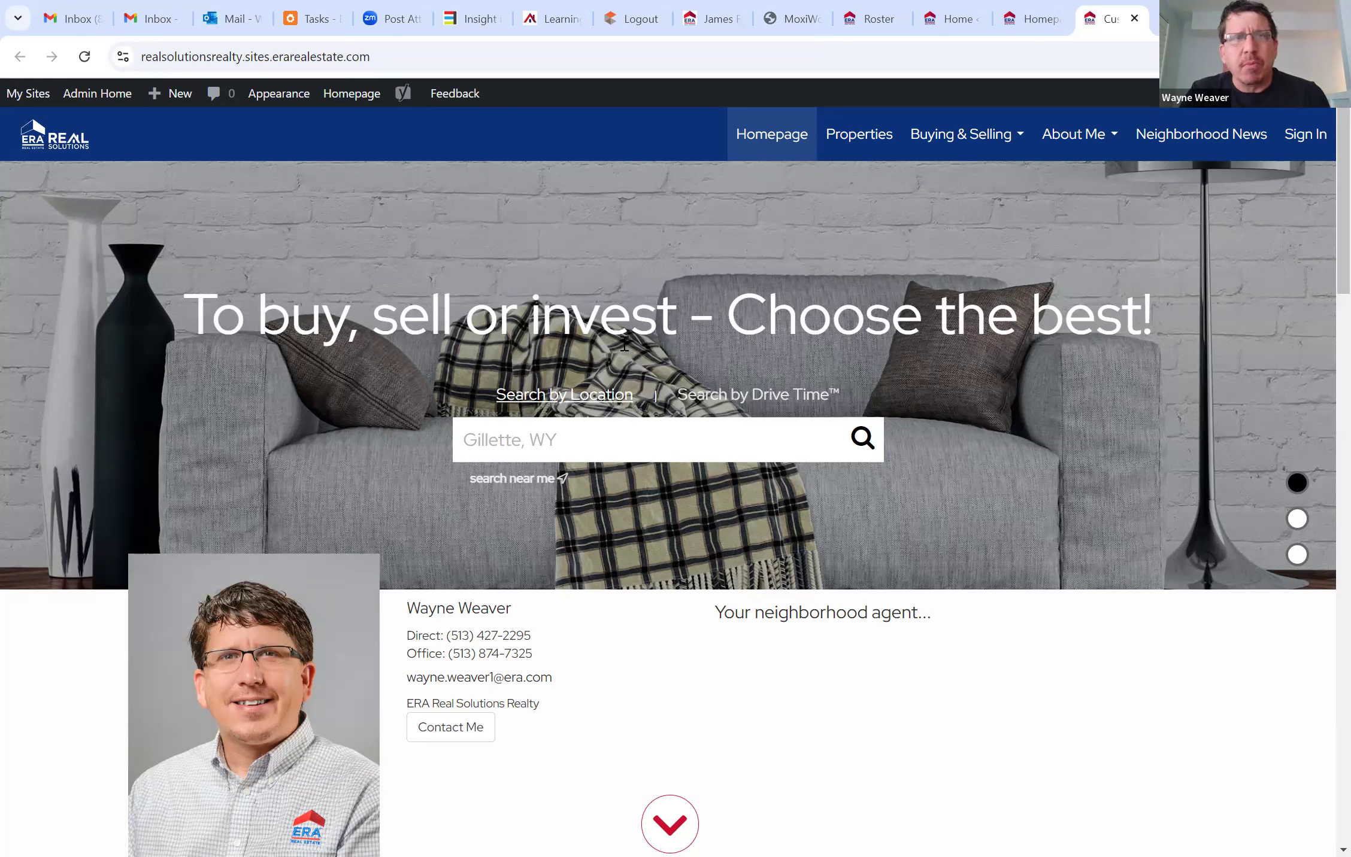
click(99, 94)
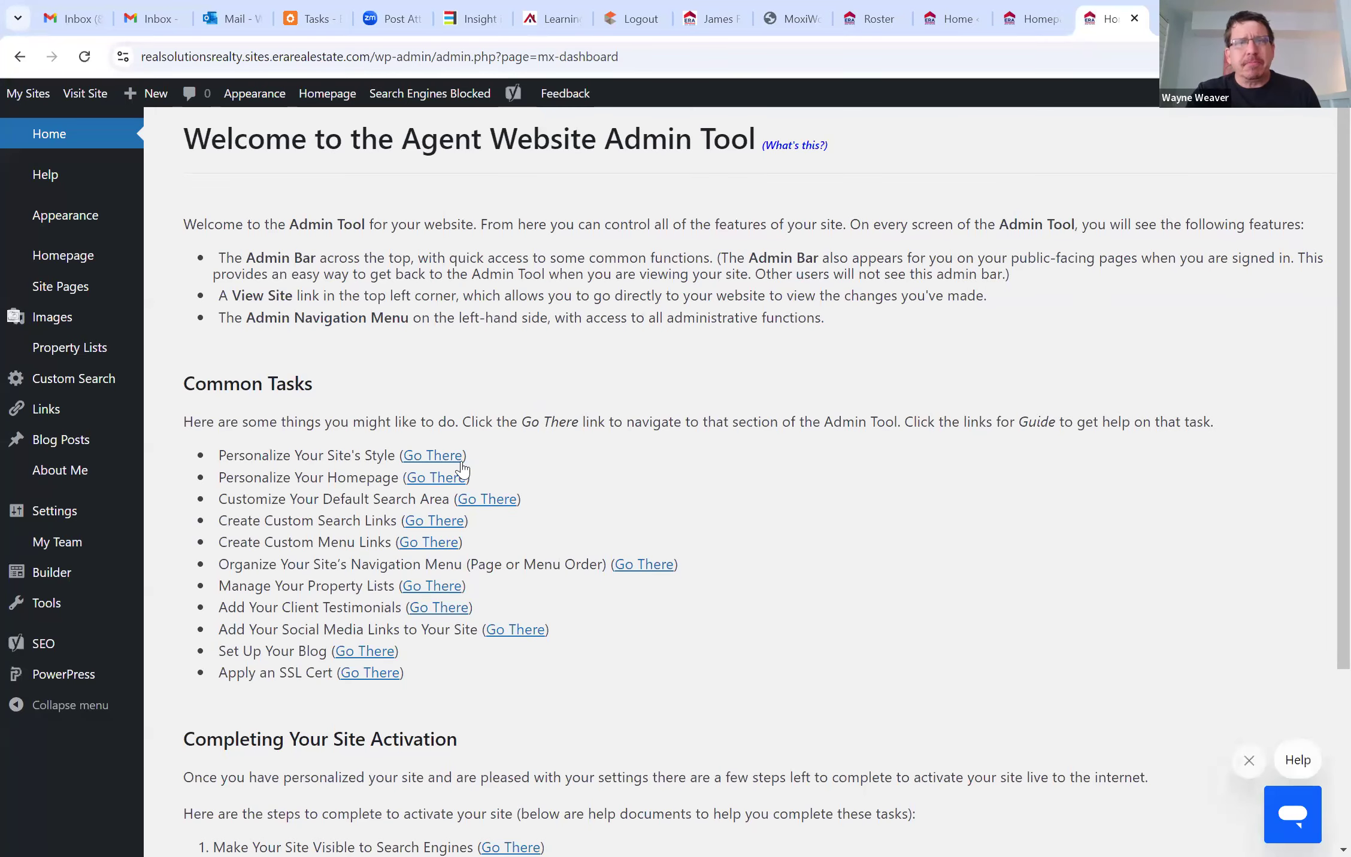
Open the homepage personalization settings and review the profile photo, contact, license and office fields under Profile Settings
click(434, 483)
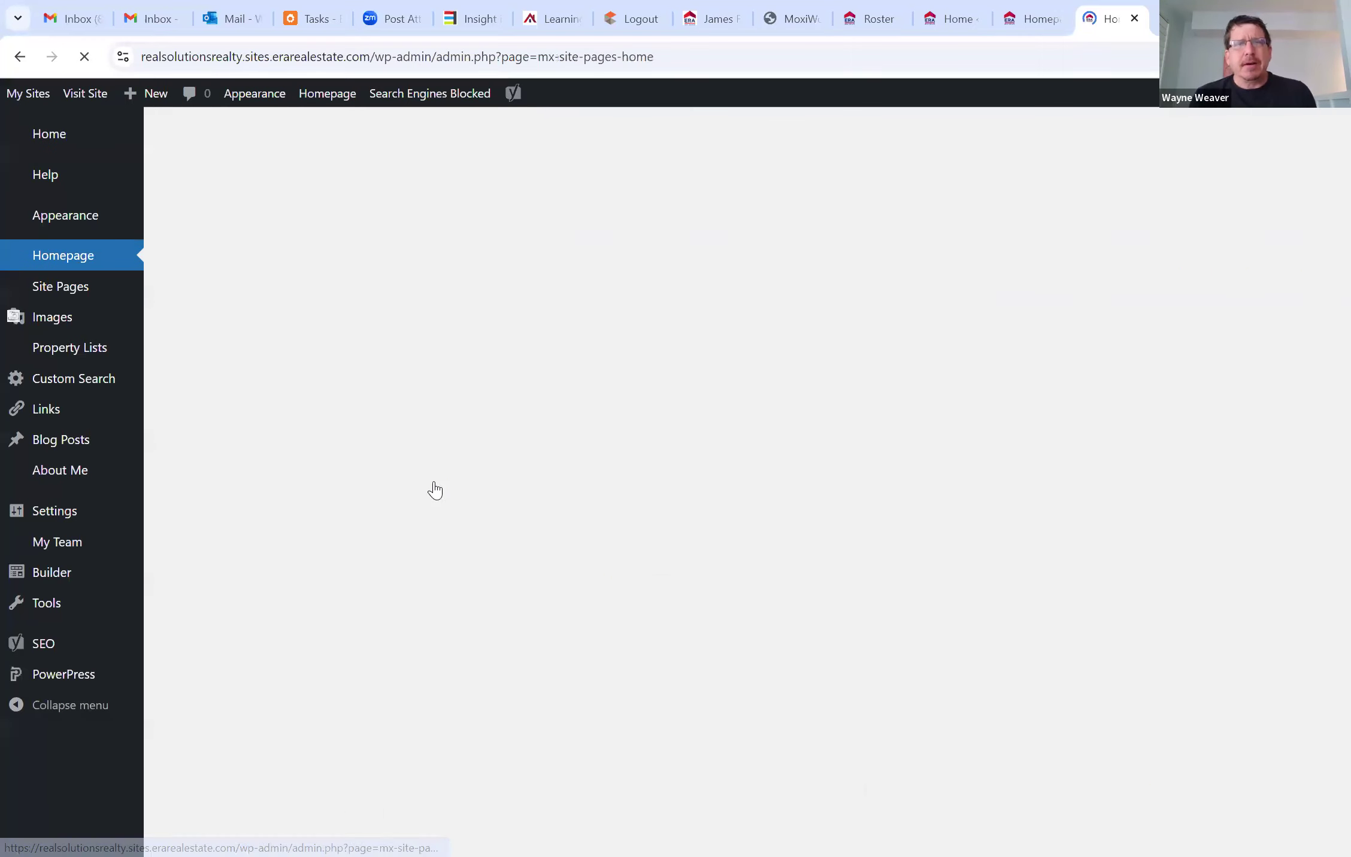
scroll(435, 489, down, 5)
scroll(436, 489, down, 3)
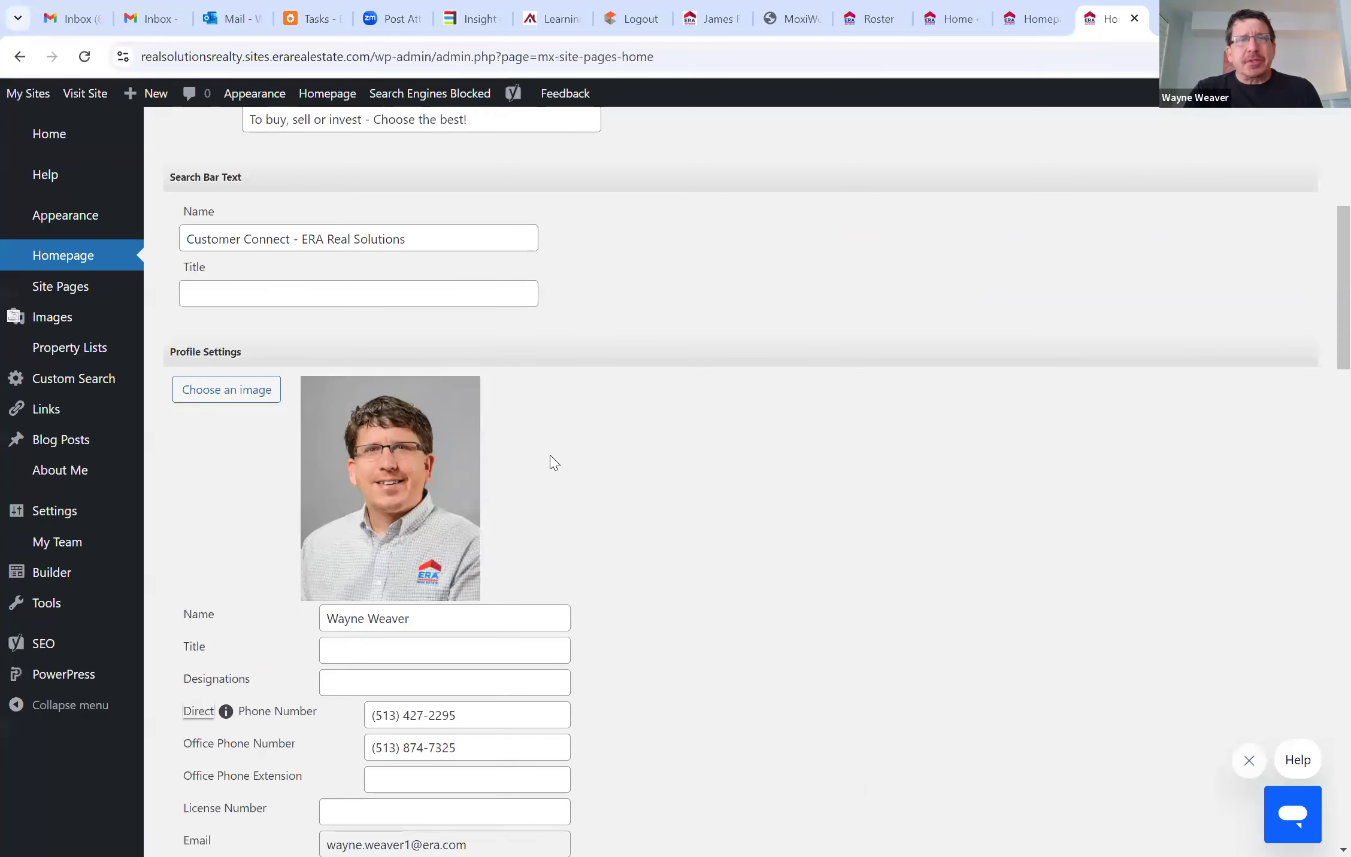
scroll(555, 413, down, 2)
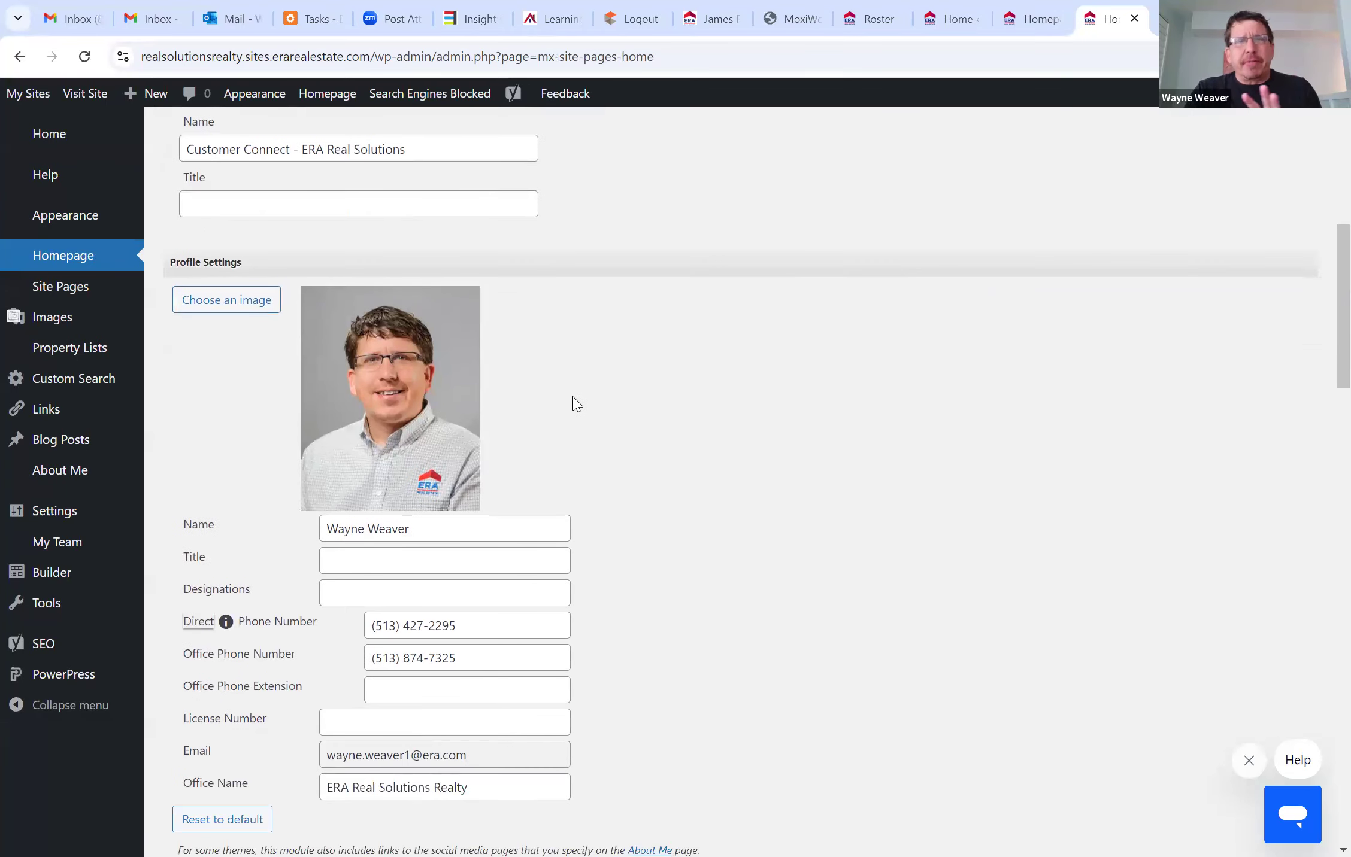
scroll(573, 401, down, 2)
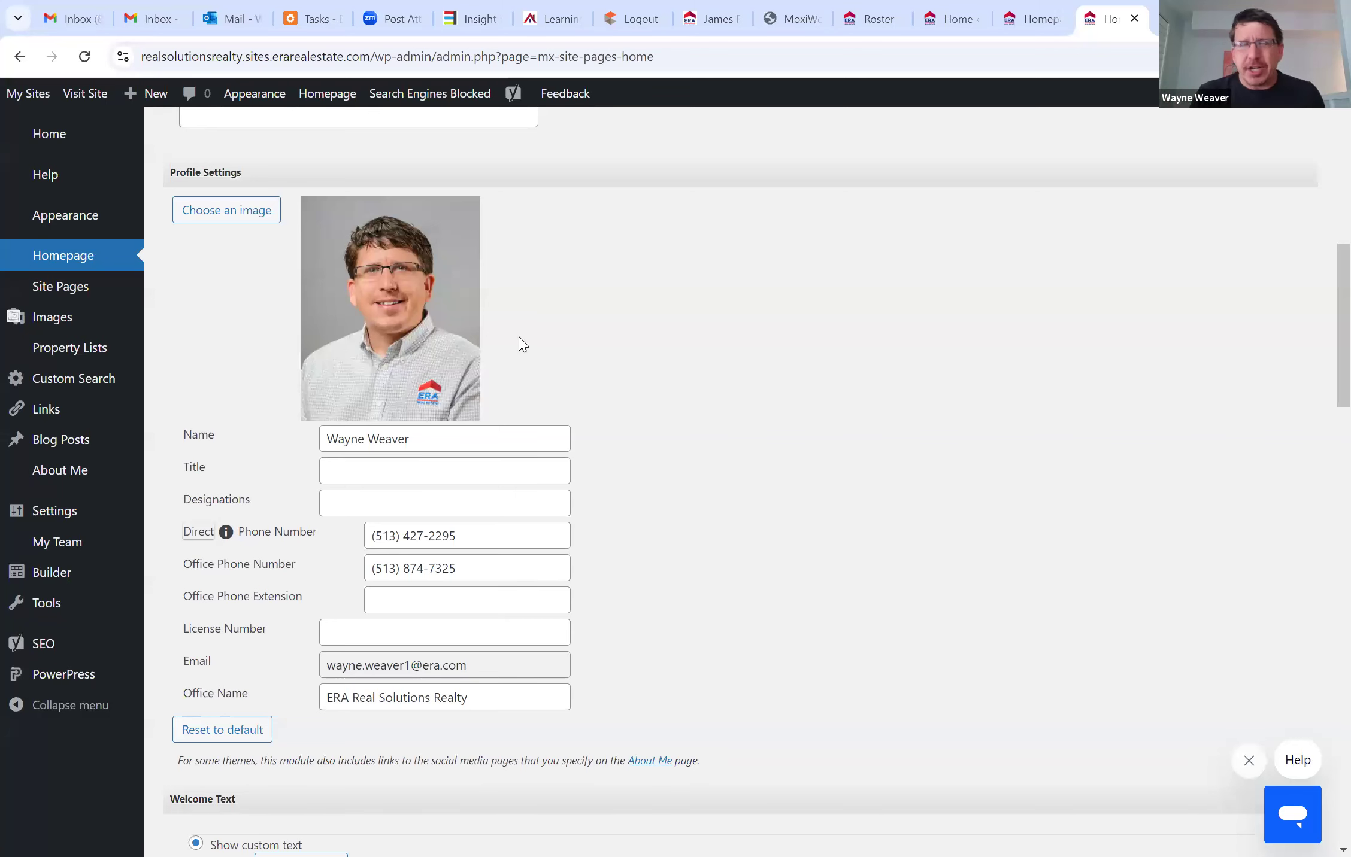
scroll(523, 345, down, 1)
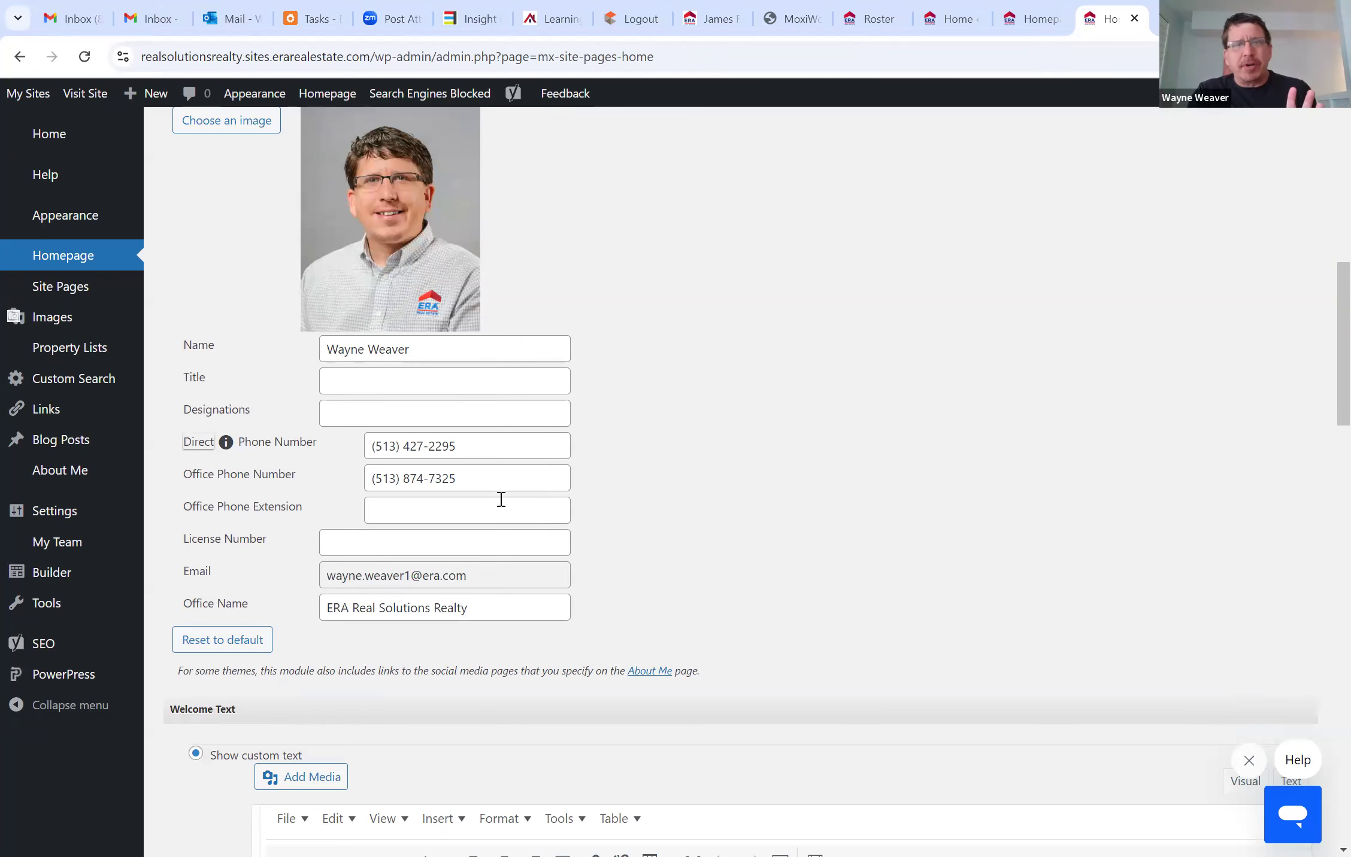
scroll(501, 499, down, 1)
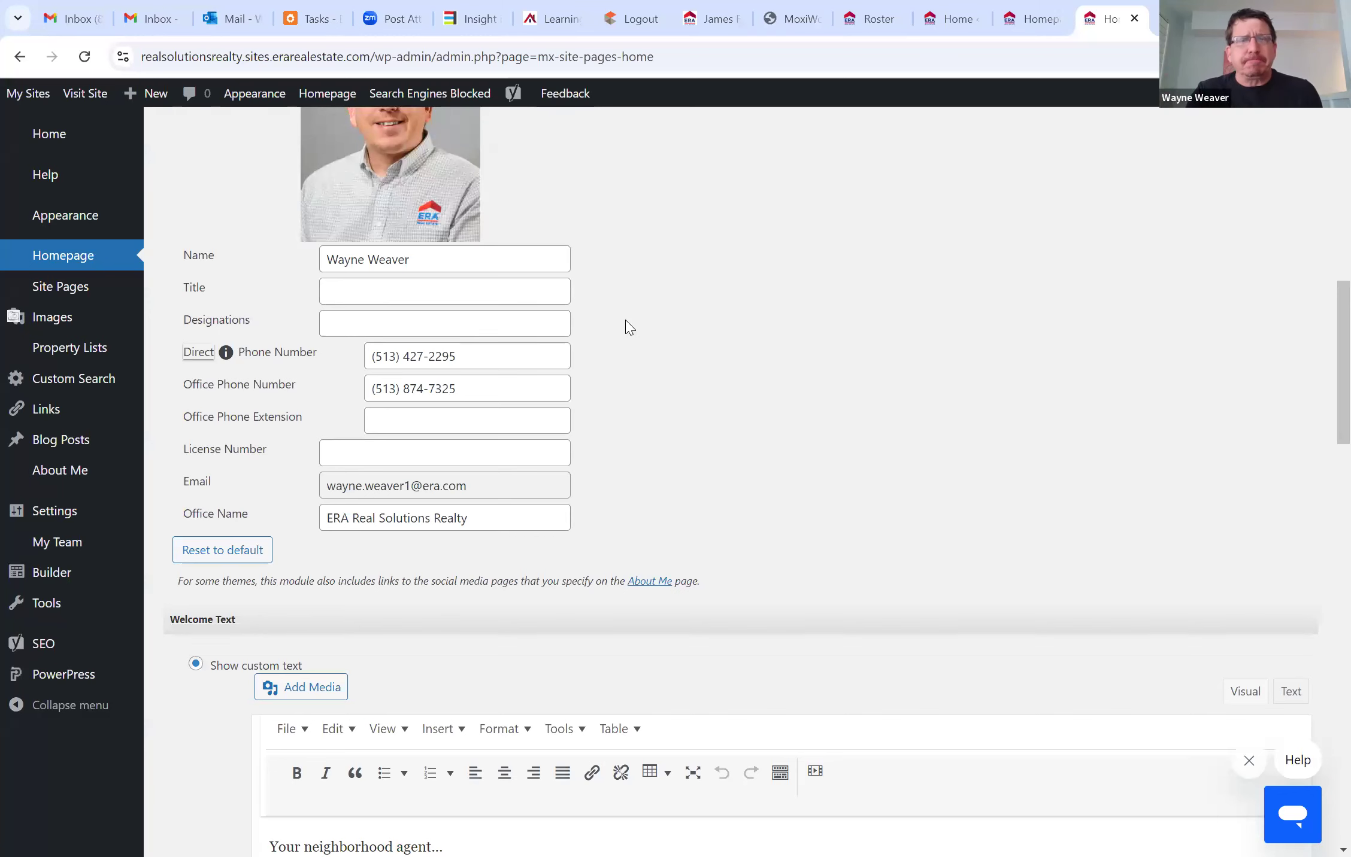
Review the homepage's Welcome Text module and view where its text sits on the live website
scroll(627, 328, down, 6)
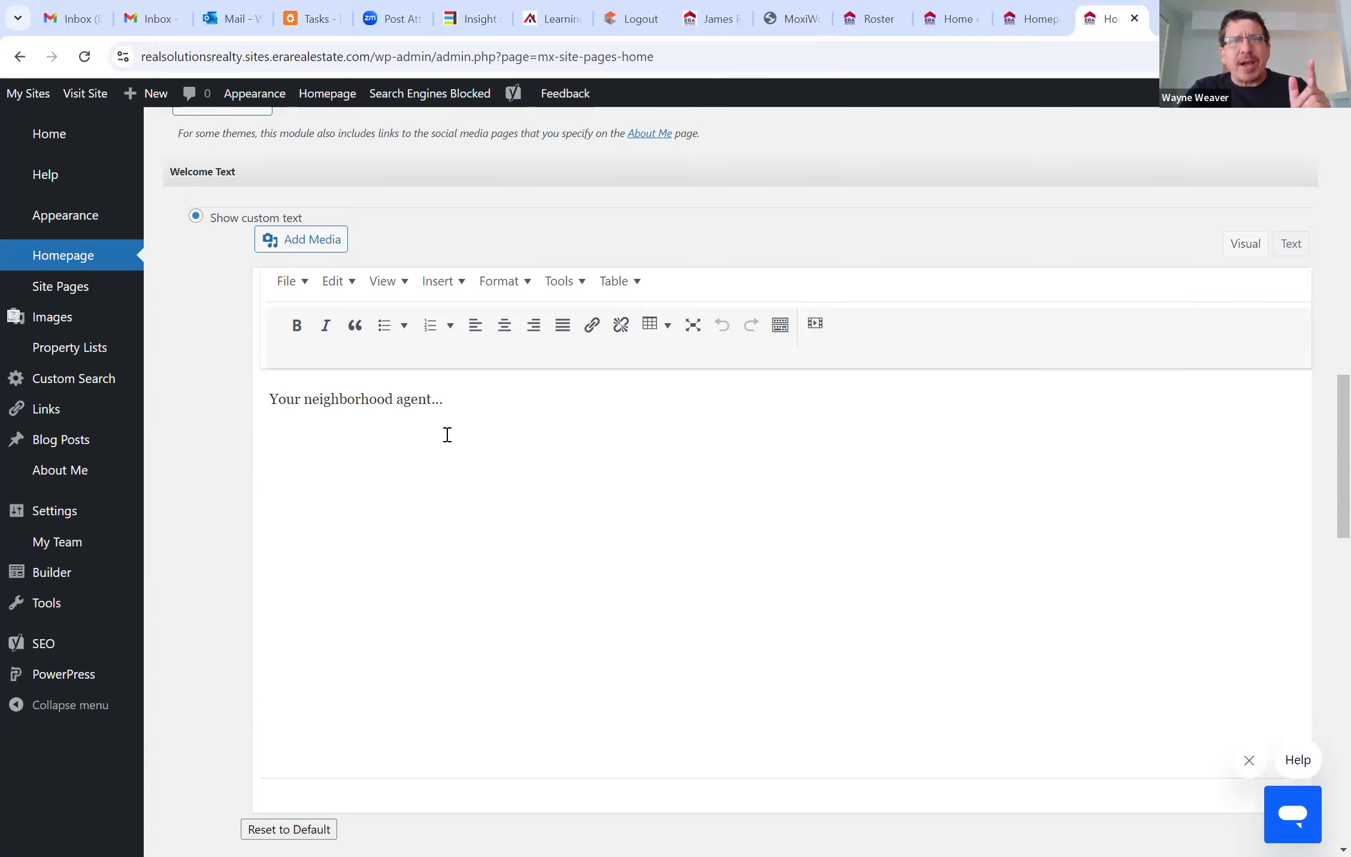
scroll(446, 434, up, 8)
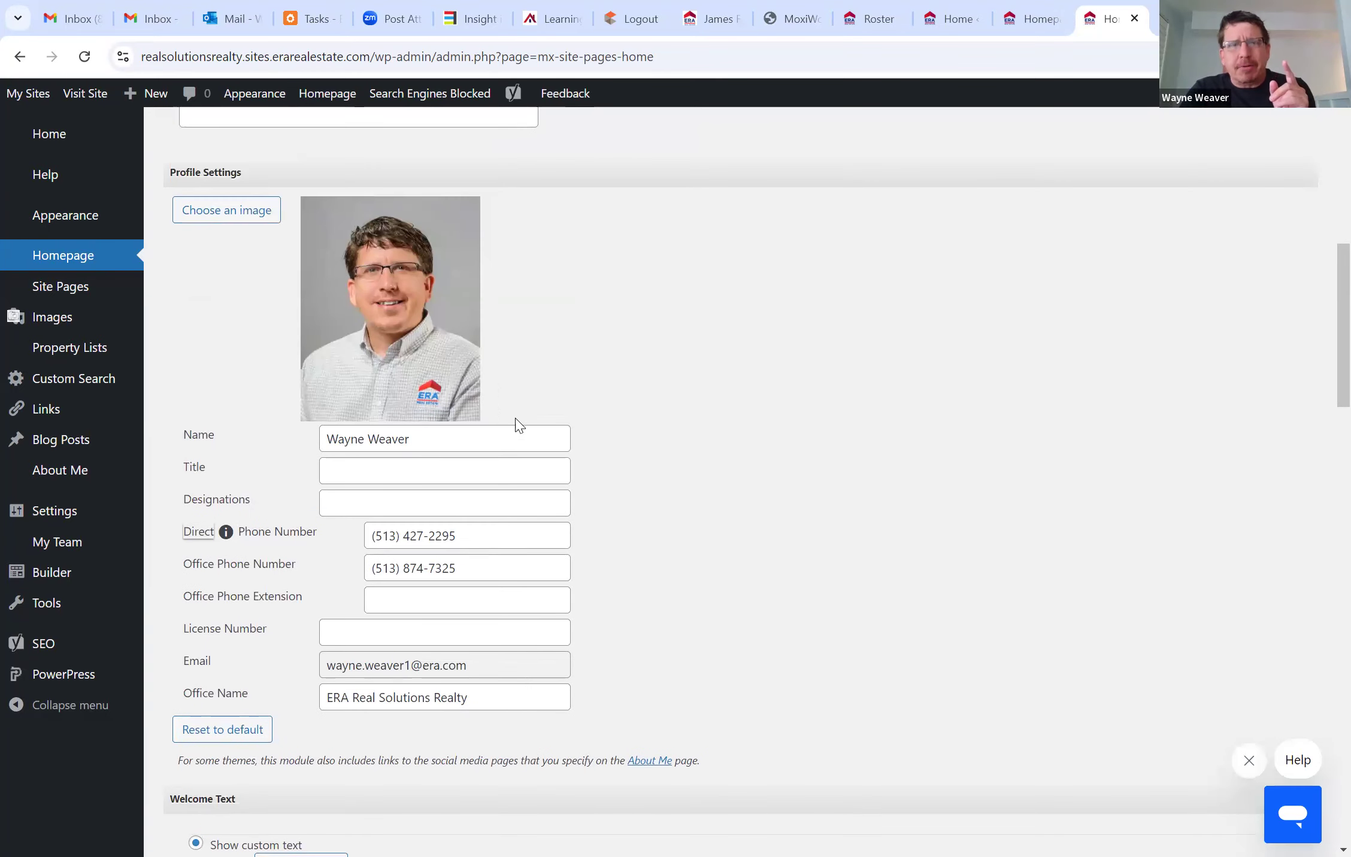
scroll(721, 558, down, 4)
scroll(670, 563, down, 3)
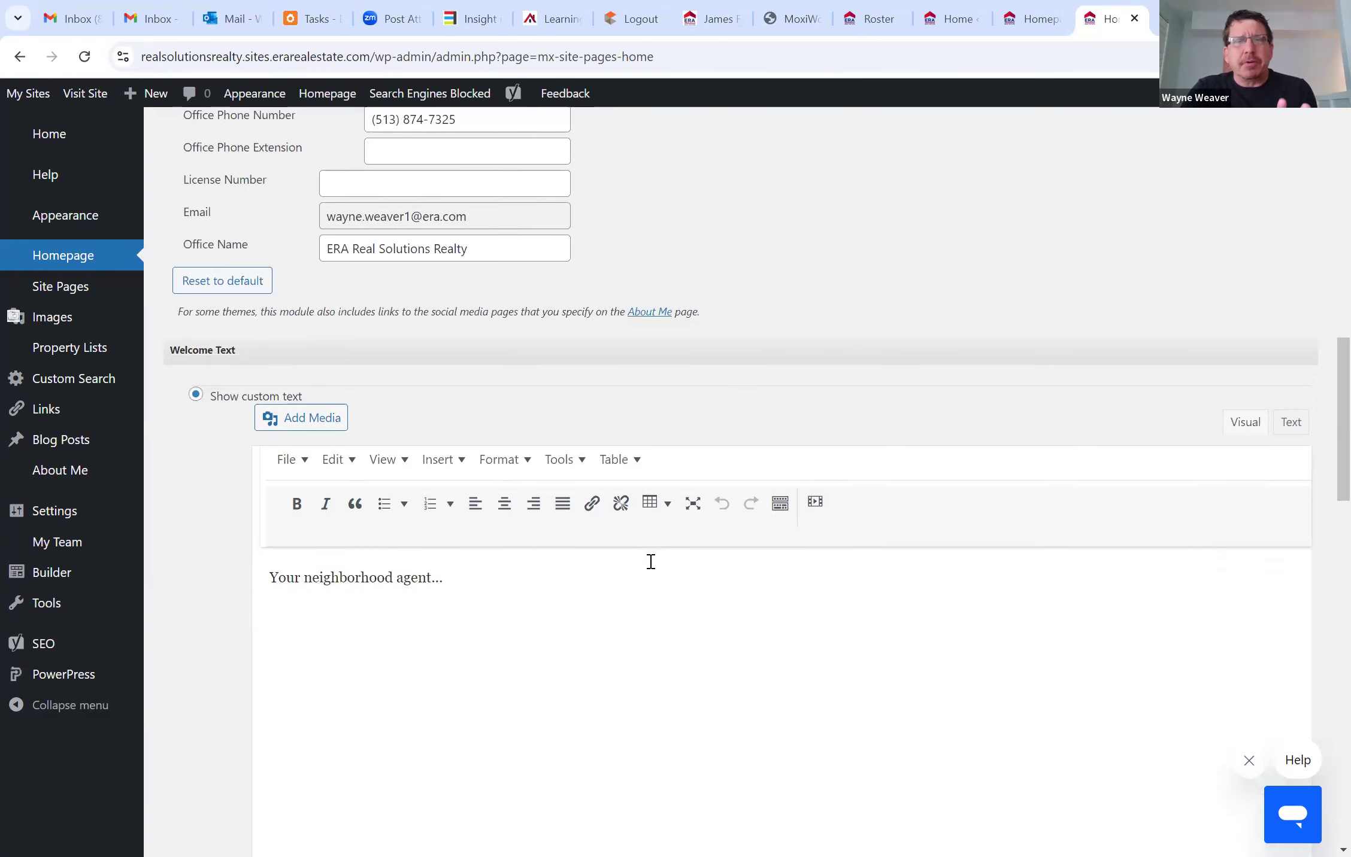
scroll(521, 443, down, 3)
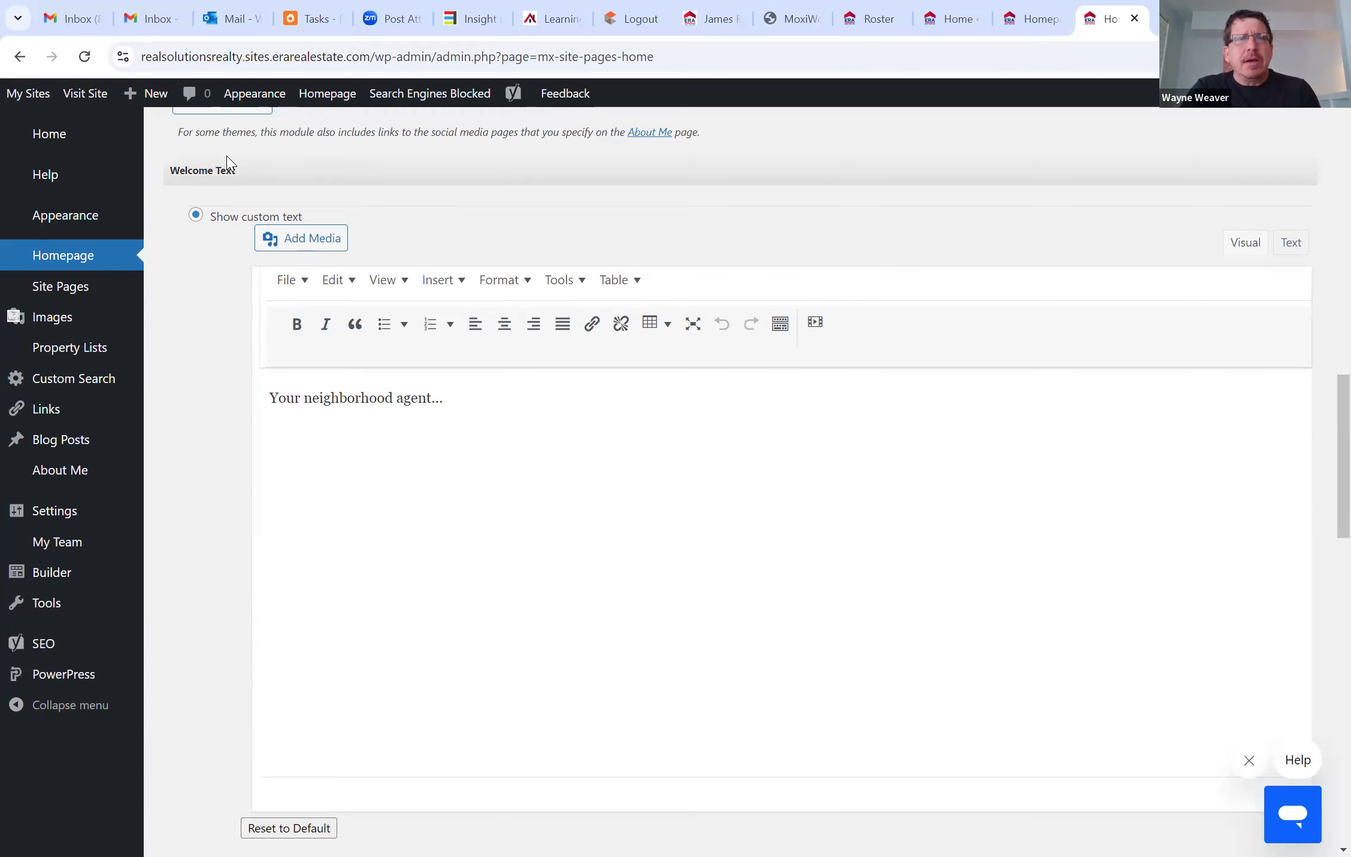
click(85, 94)
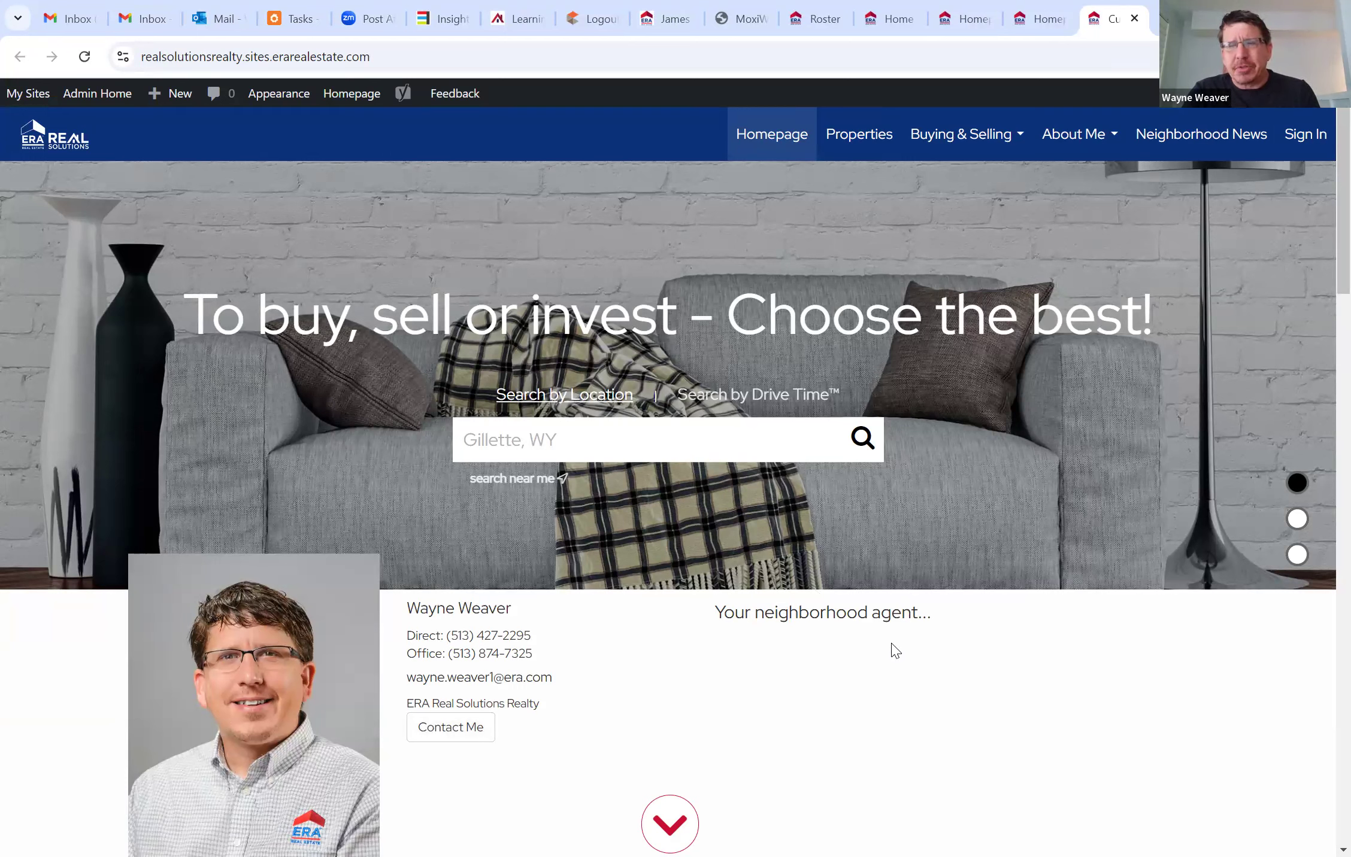
Return to the homepage personalization settings and review the Profile Settings and the Welcome Text editor
scroll(903, 680, down, 2)
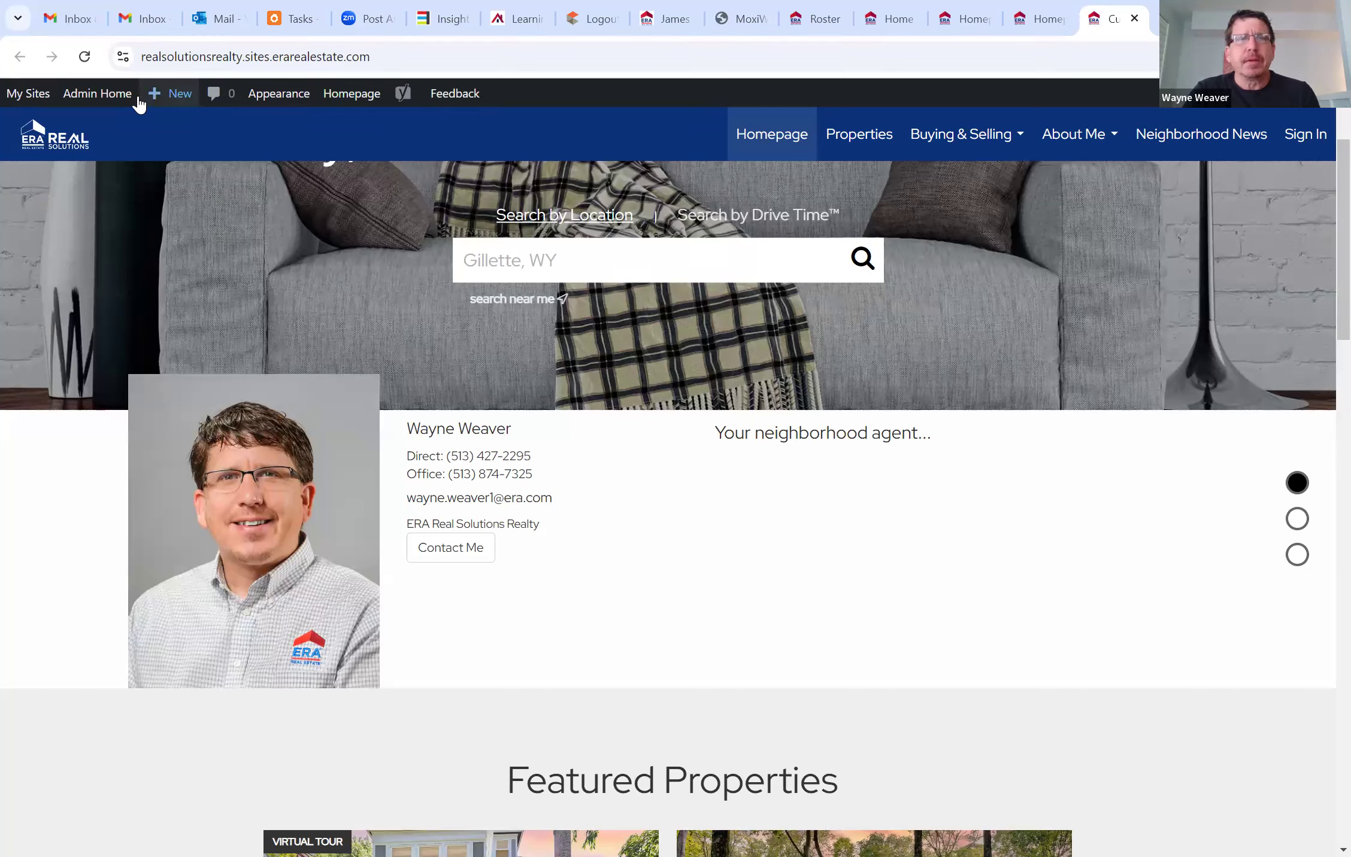
click(97, 94)
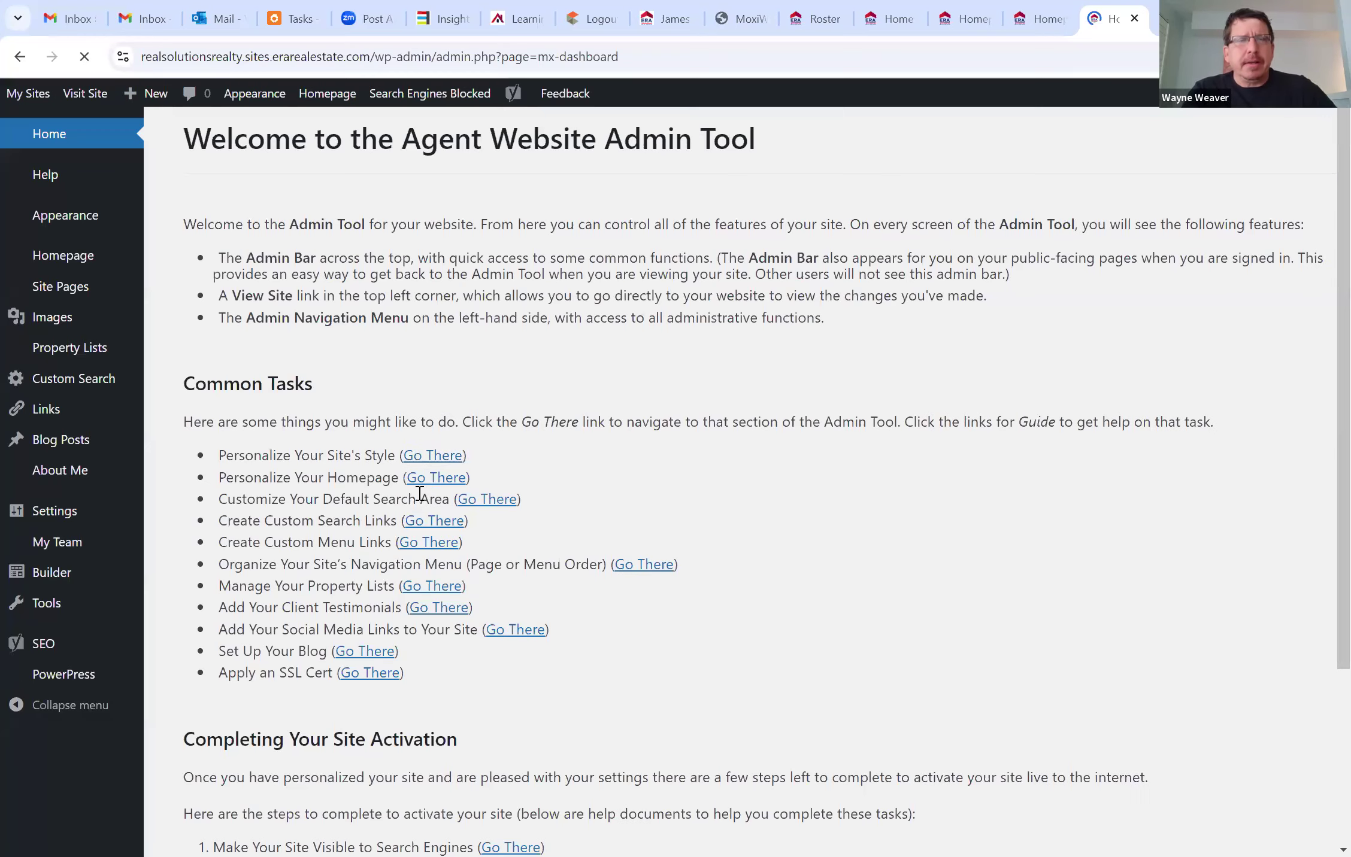
click(428, 481)
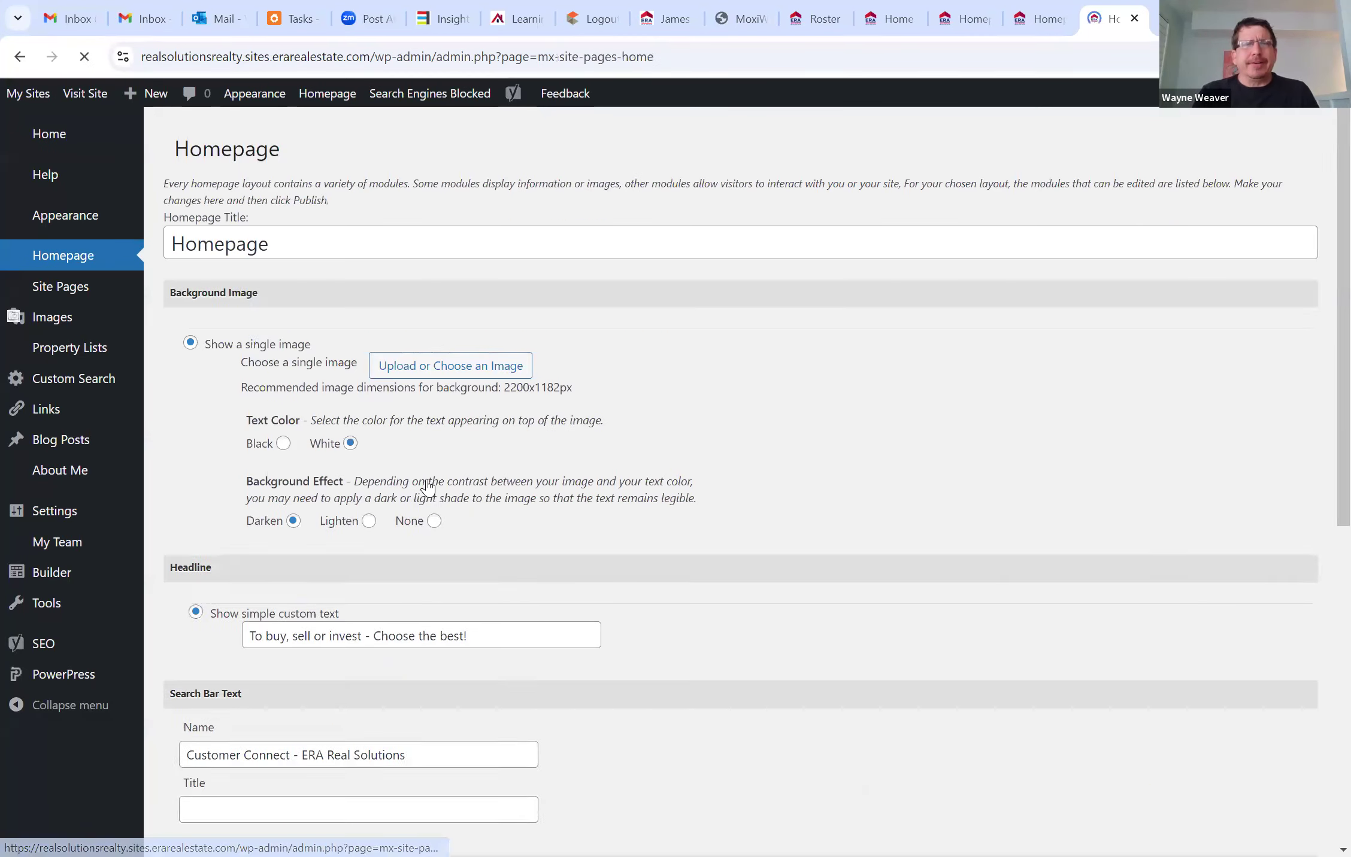
scroll(428, 486, down, 5)
scroll(427, 486, down, 15)
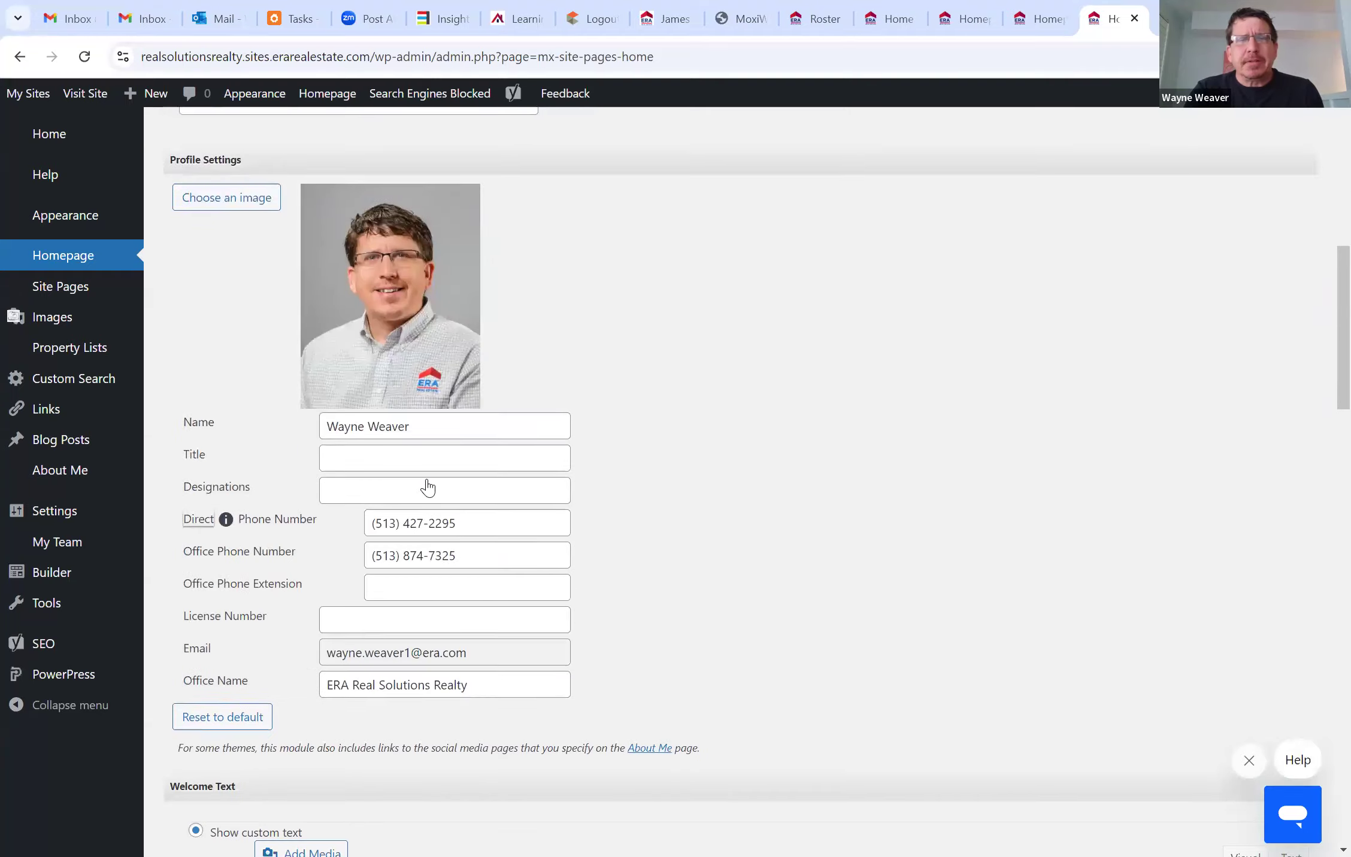
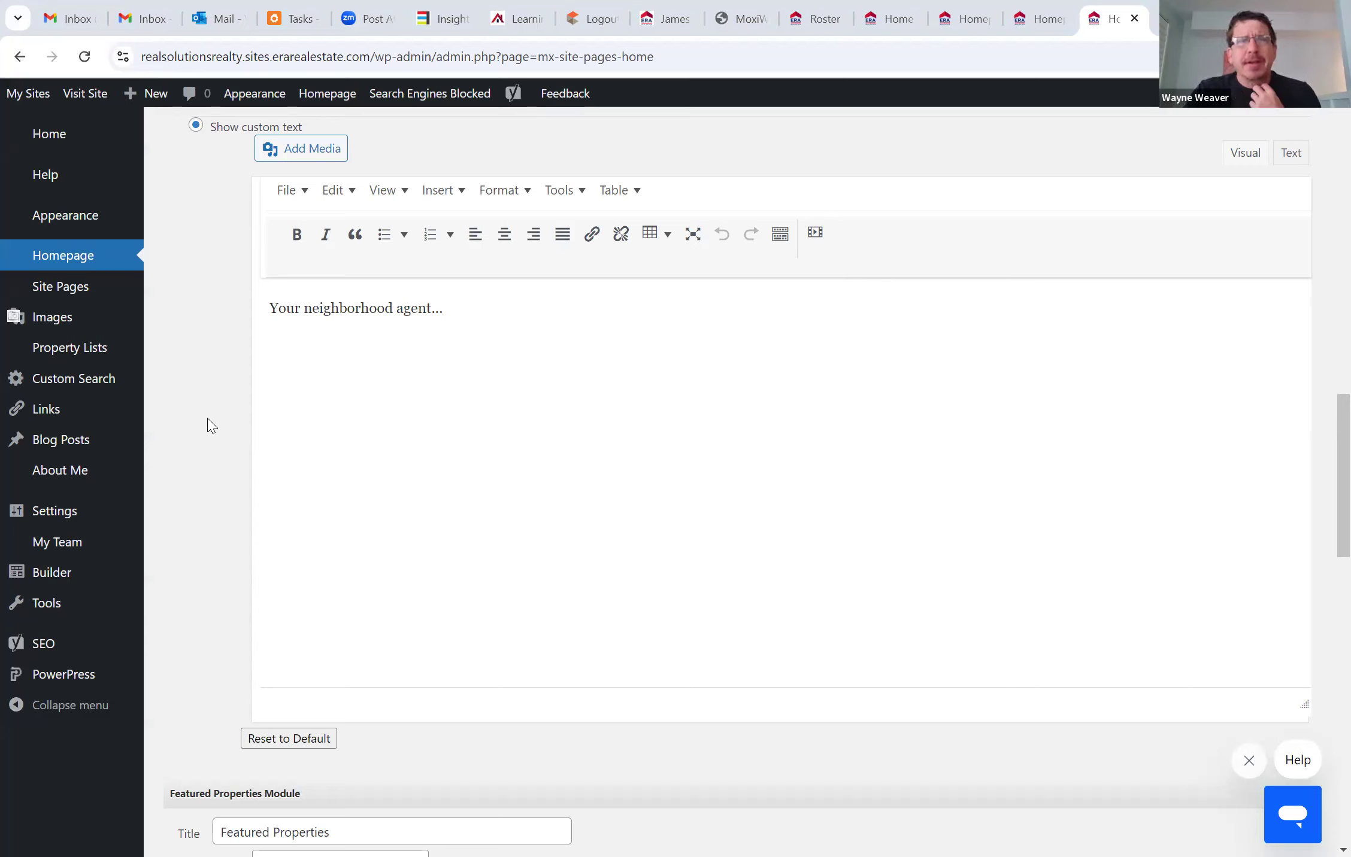
scroll(211, 425, down, 3)
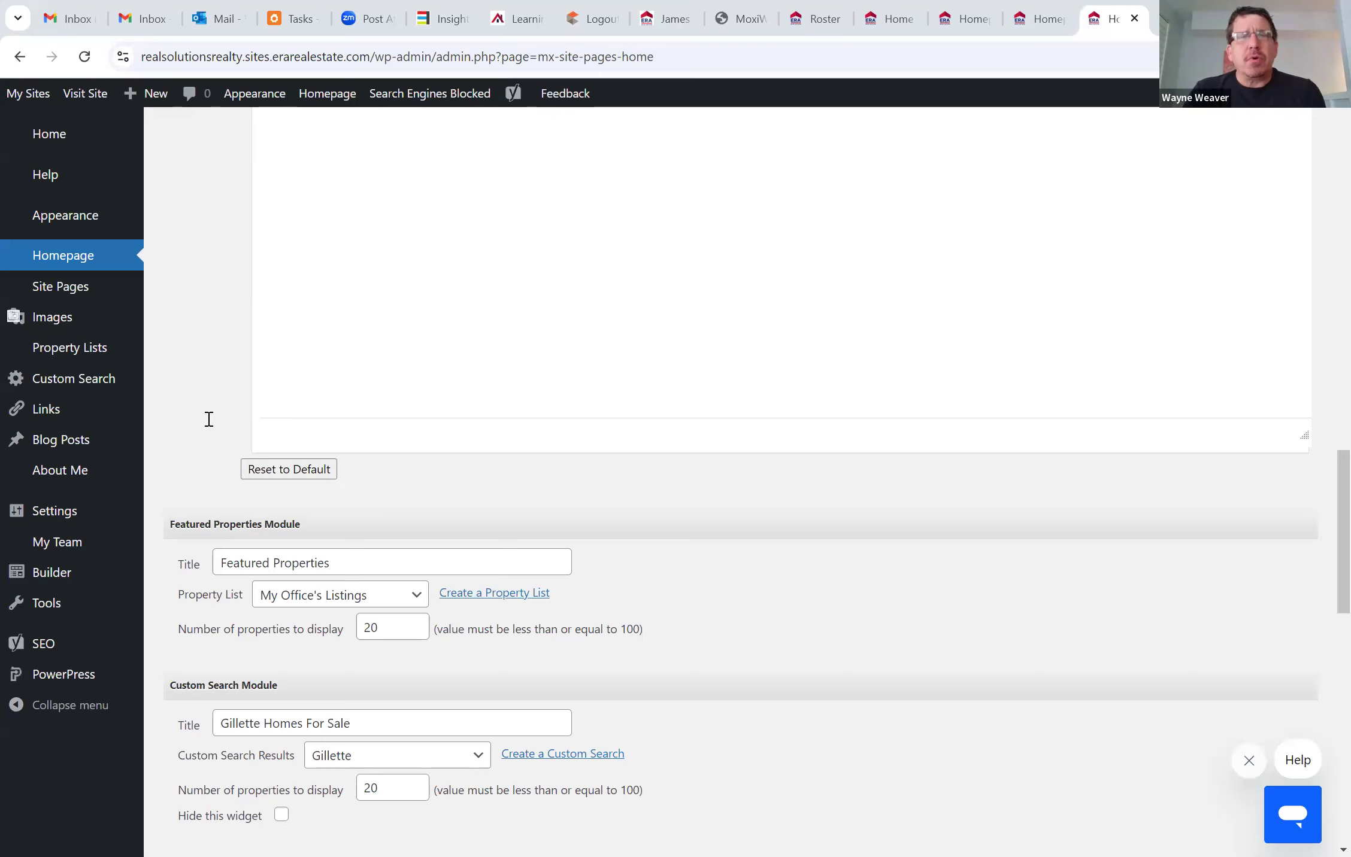
scroll(398, 251, up, 5)
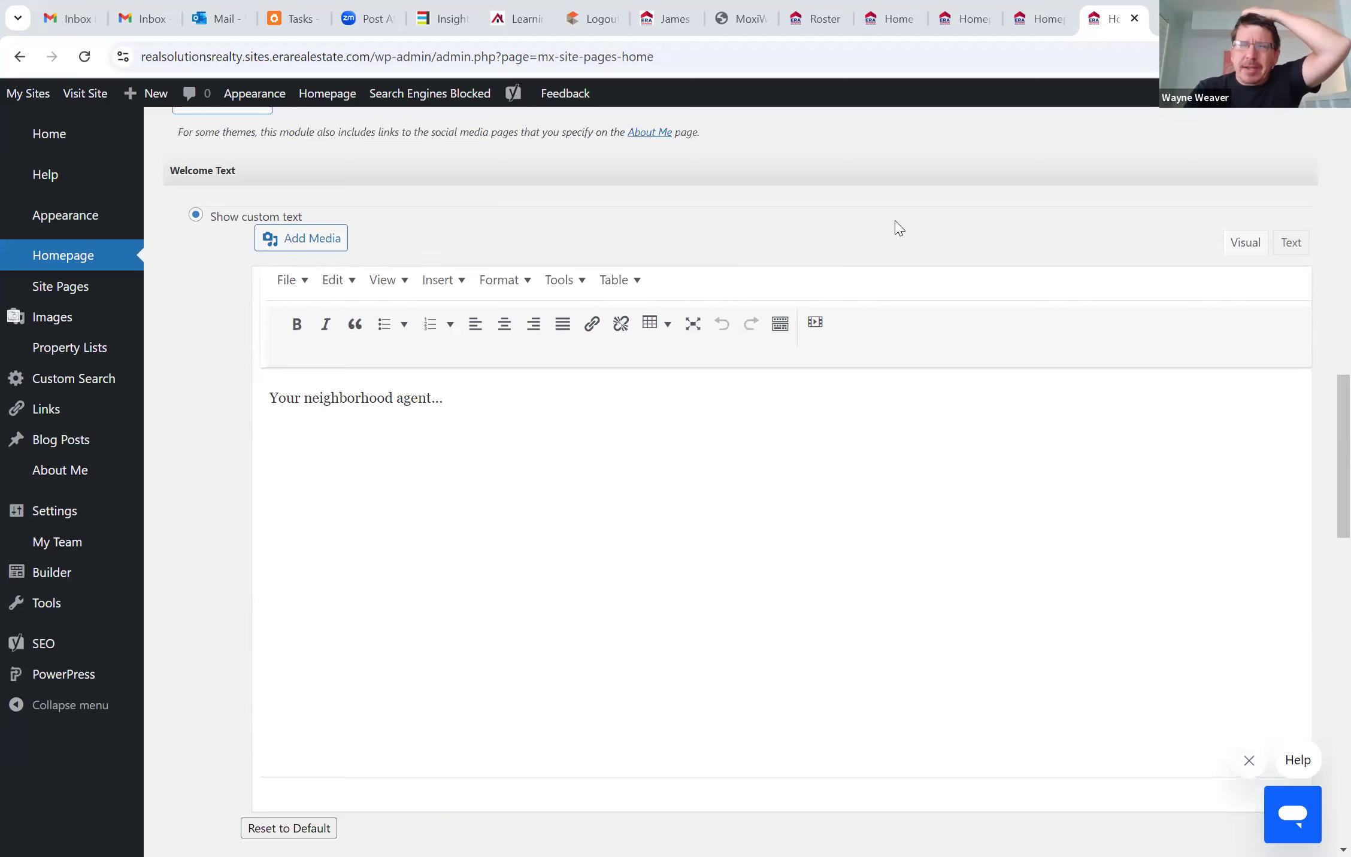
scroll(1089, 348, down, 3)
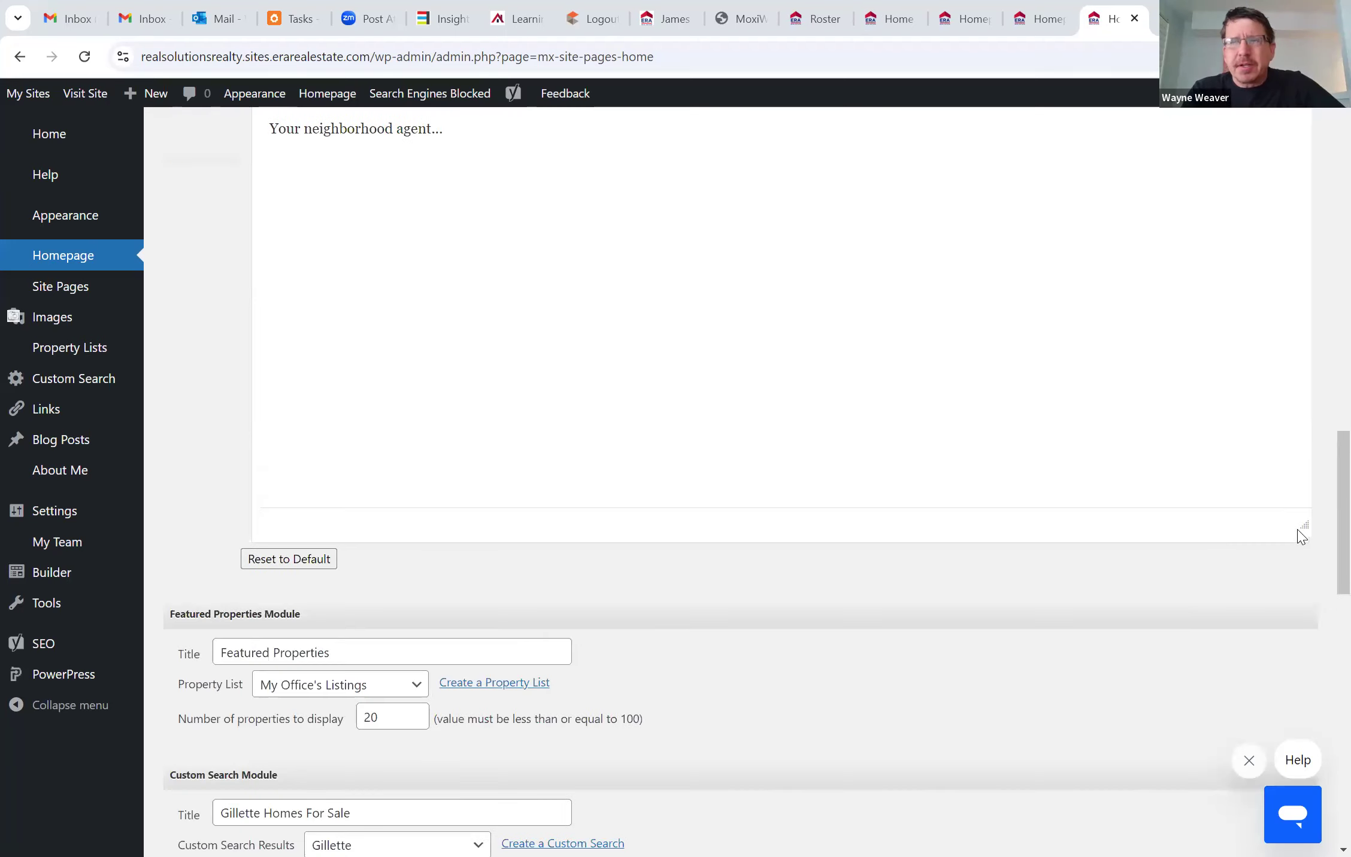
scroll(1034, 422, up, 4)
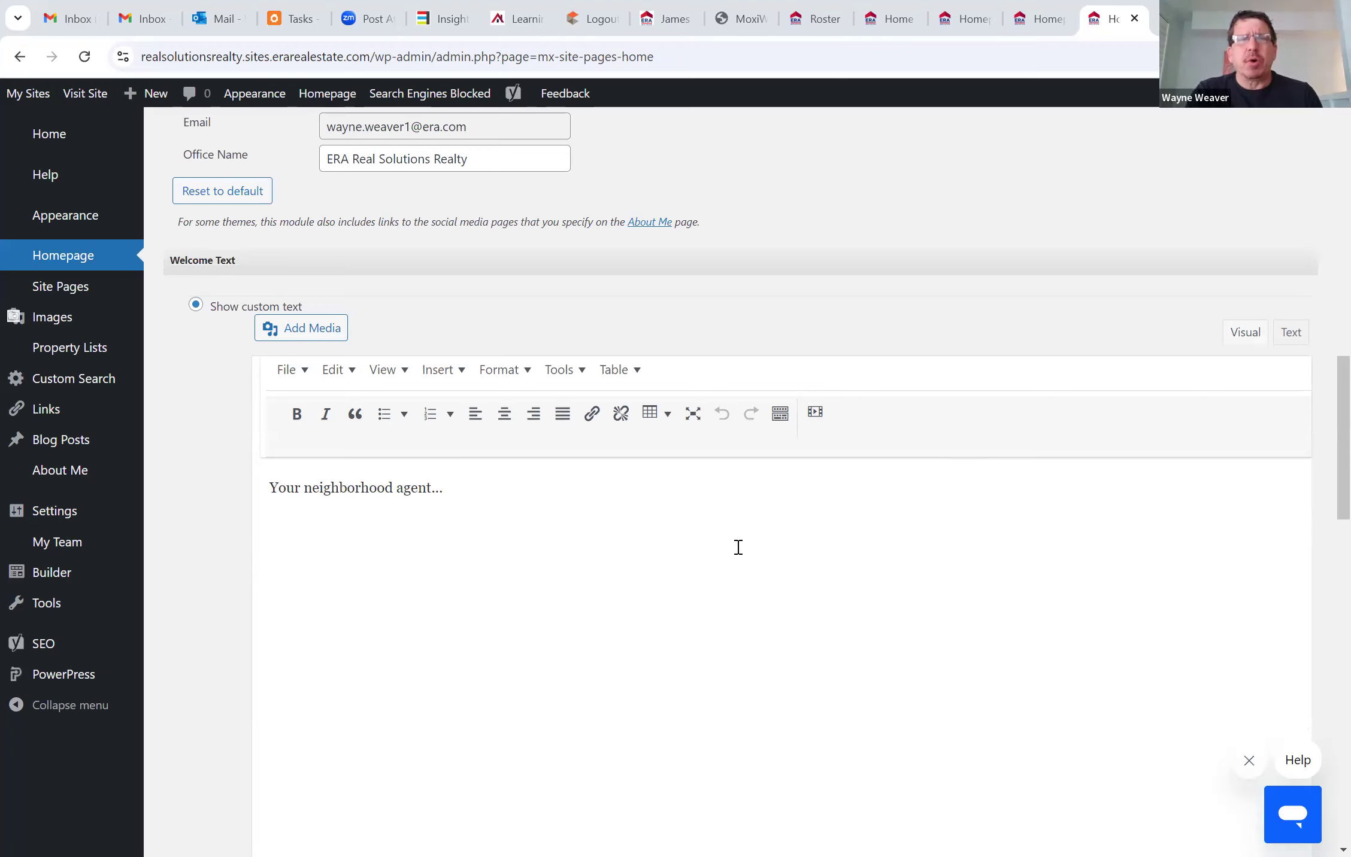
scroll(515, 491, down, 3)
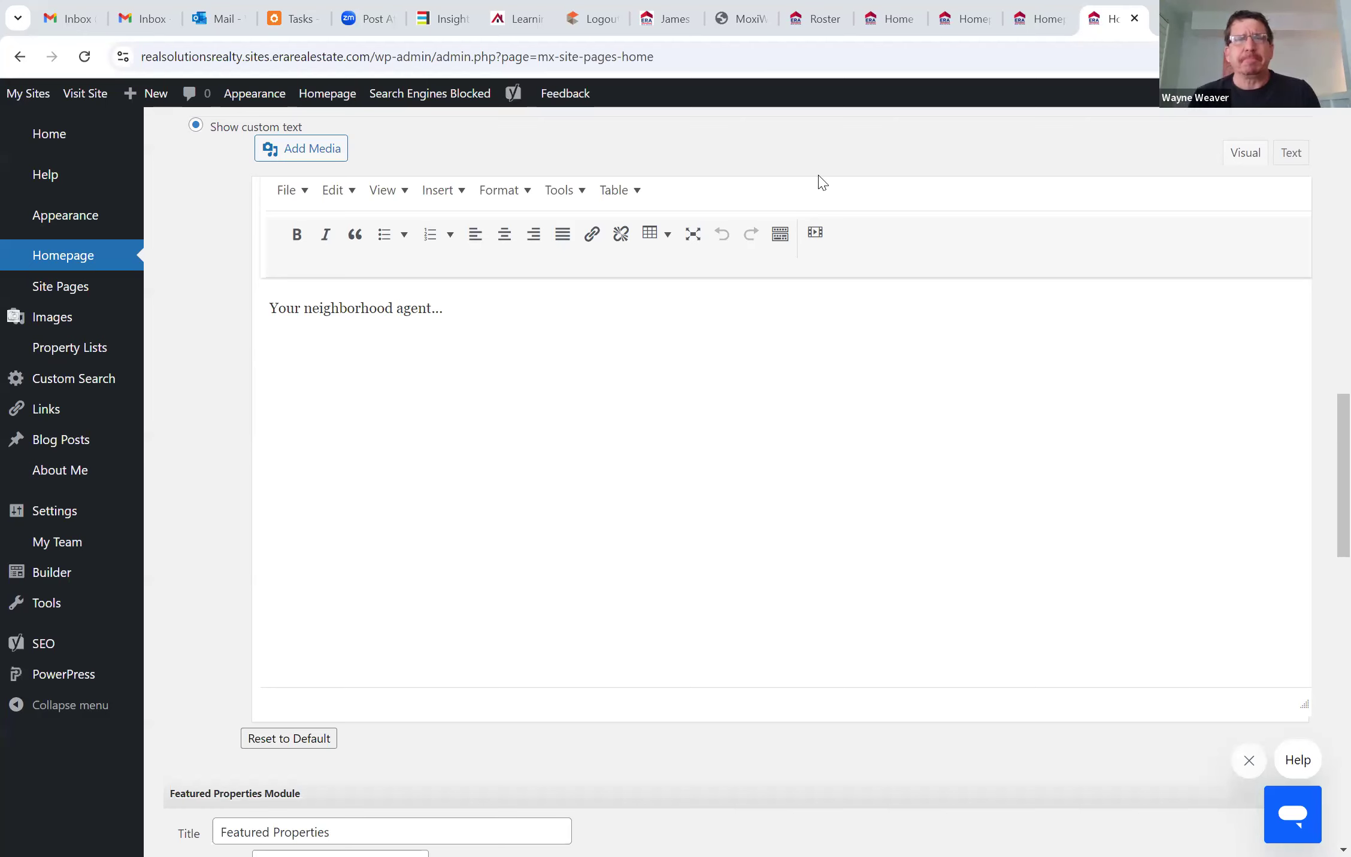
Review the property list options offered in the Featured Properties Module and close the list without choosing another one
scroll(738, 333, down, 6)
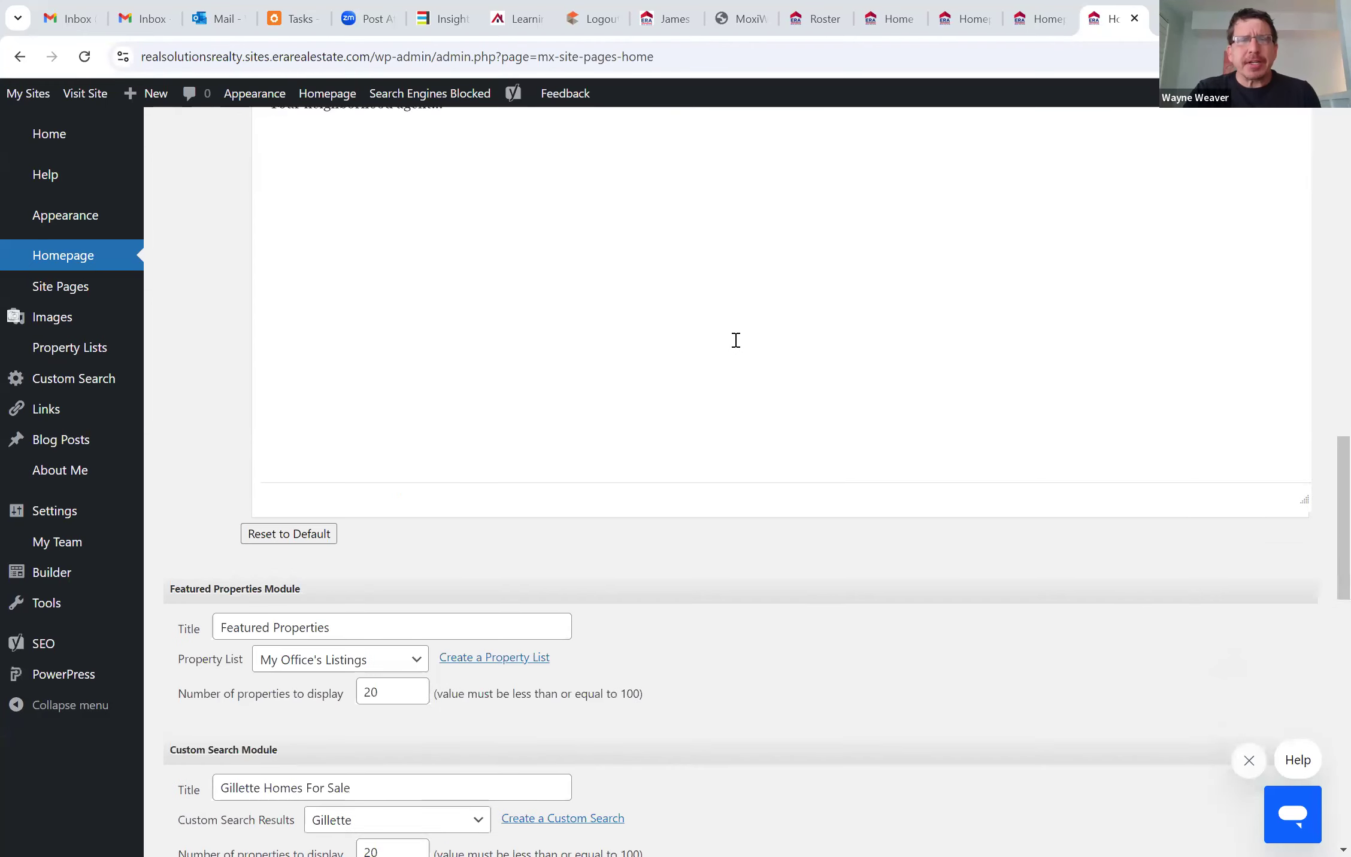
scroll(735, 340, down, 1)
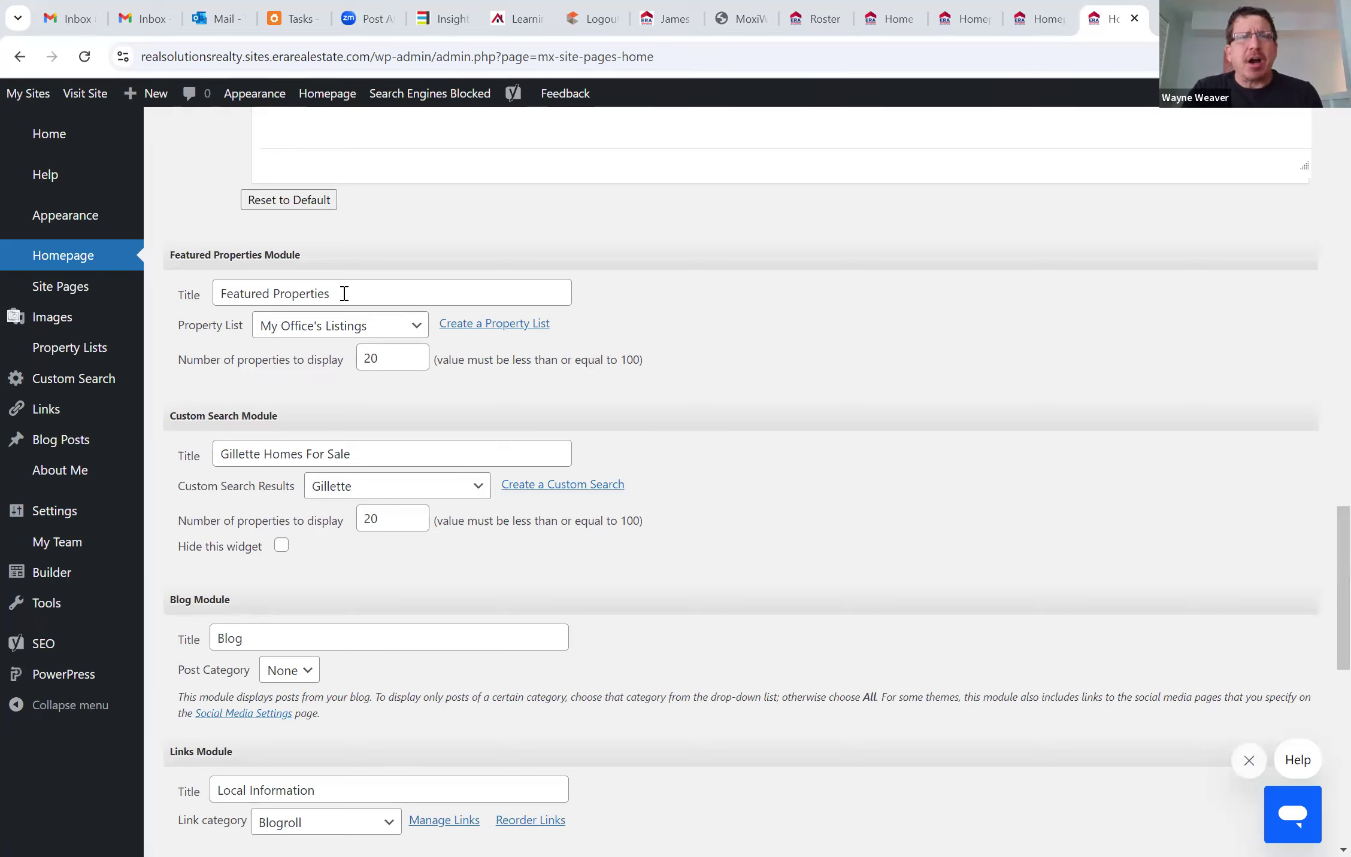
click(417, 336)
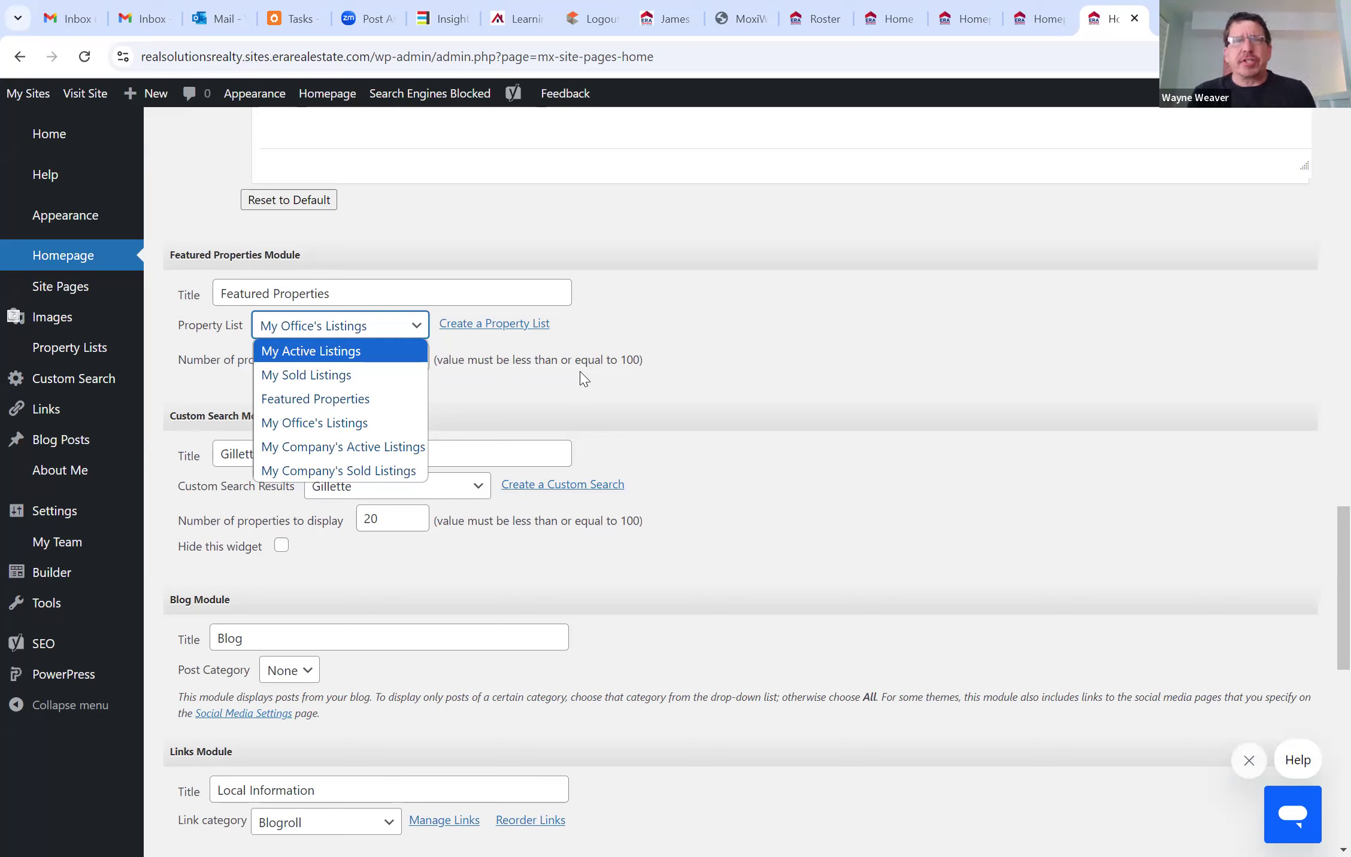
click(487, 400)
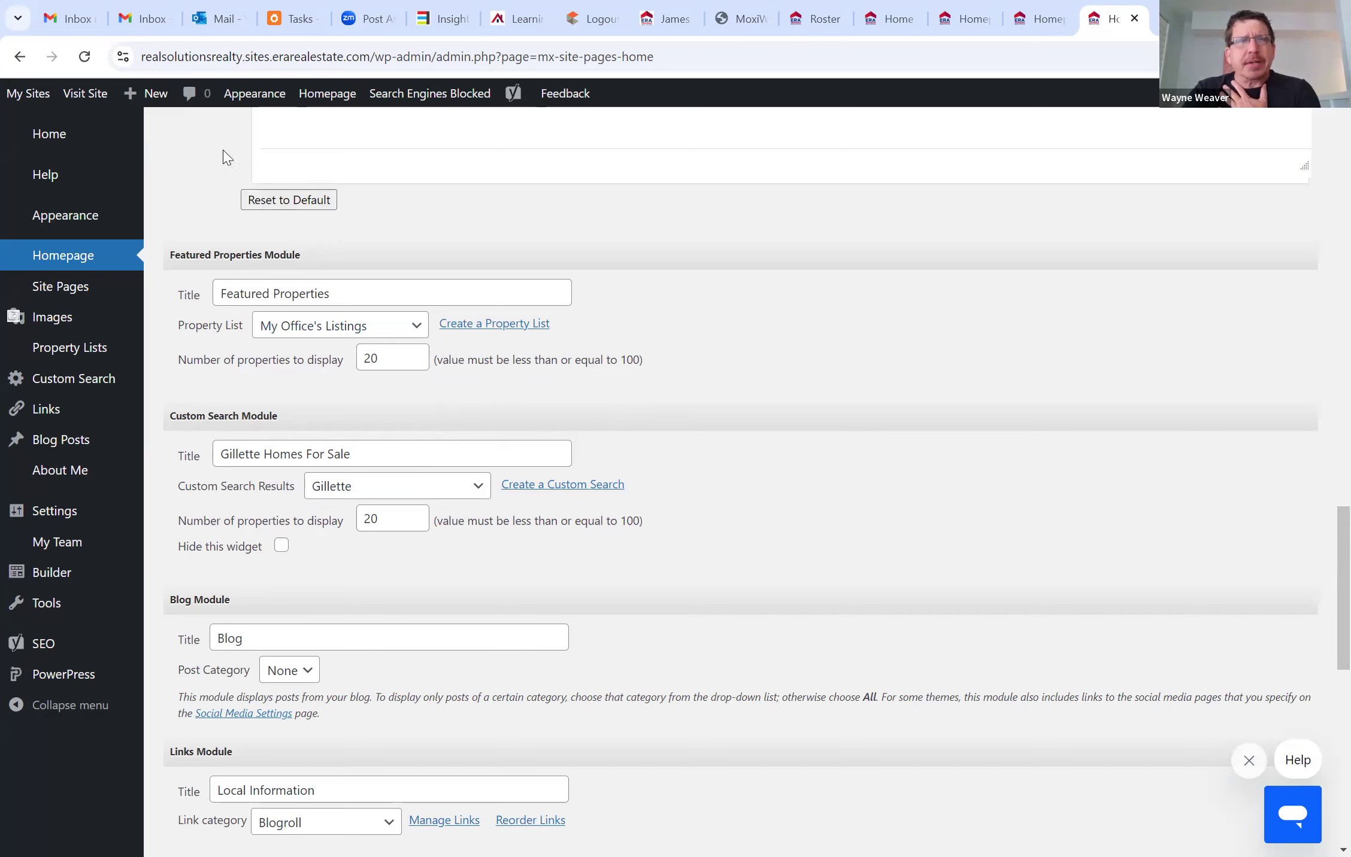
View the live website and browse two further pages of listings in its Featured Properties section
click(91, 95)
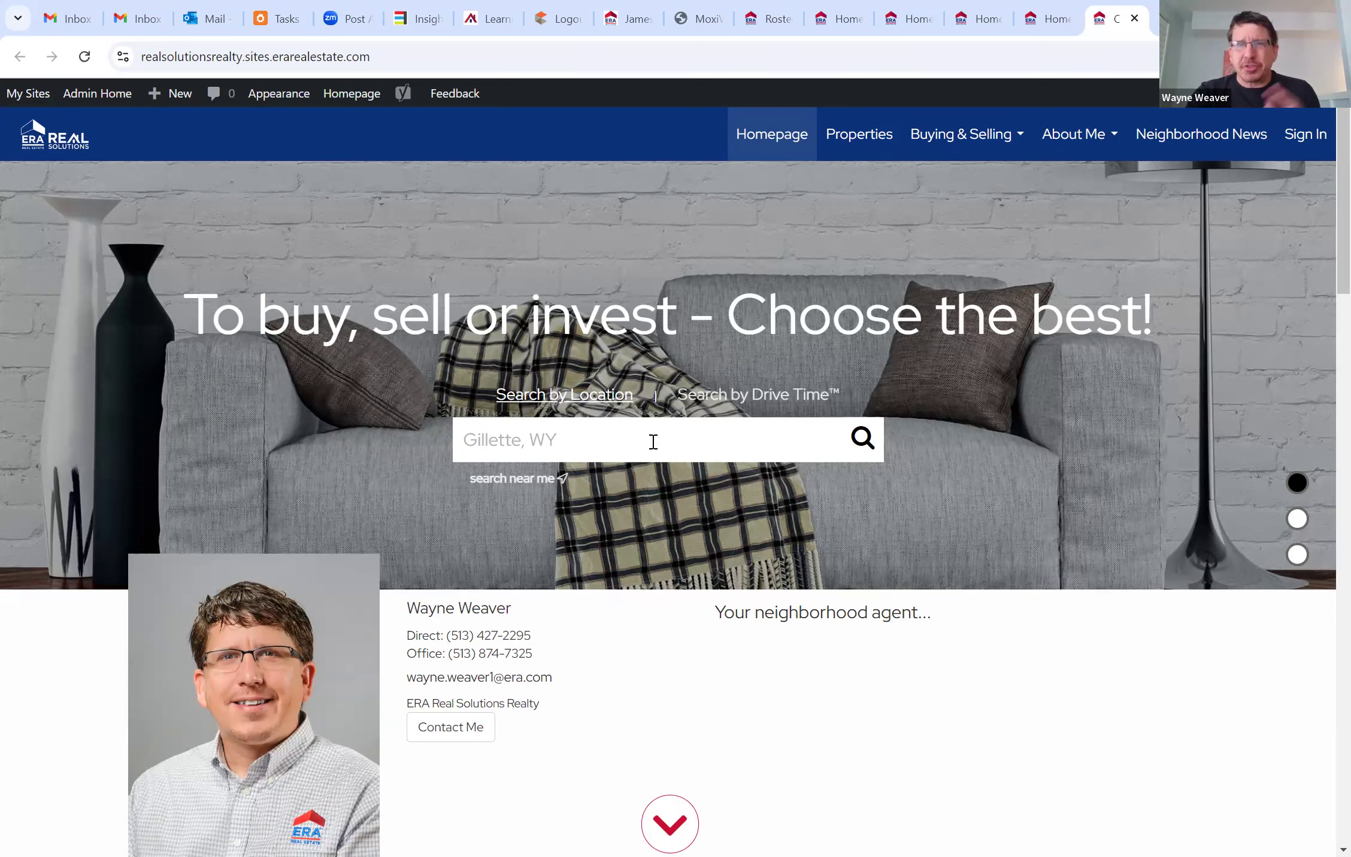
scroll(690, 495, down, 1)
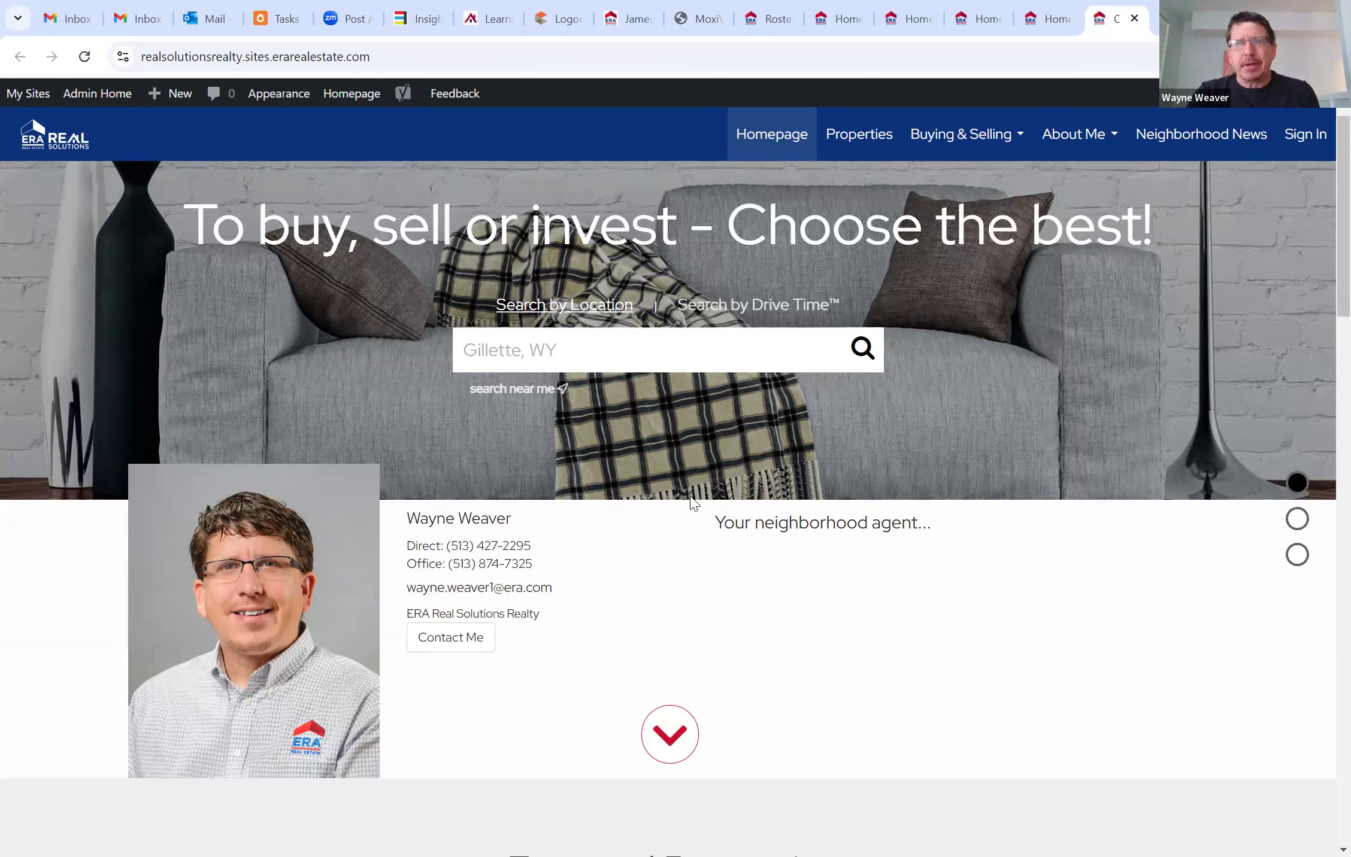
scroll(690, 503, down, 6)
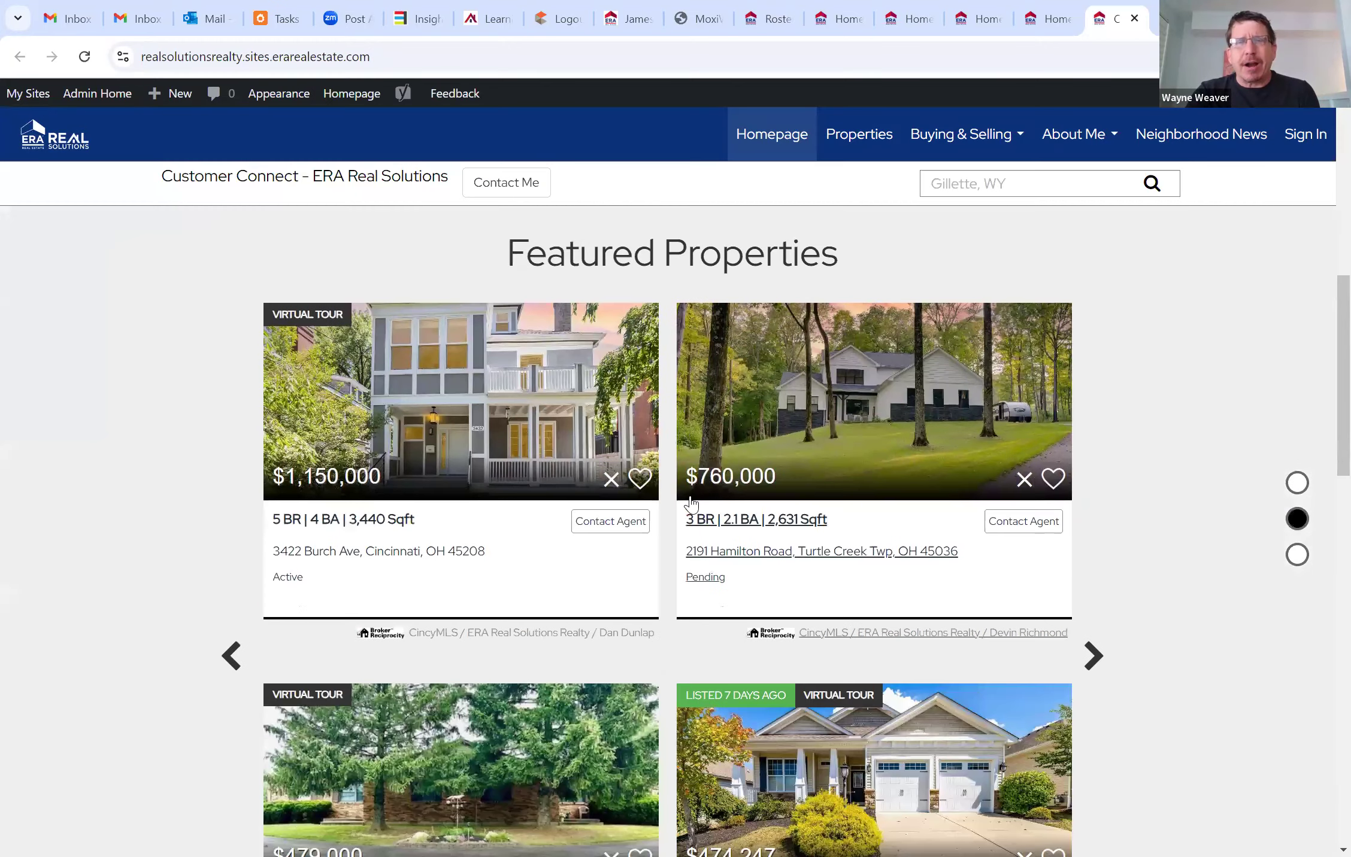
scroll(690, 503, down, 1)
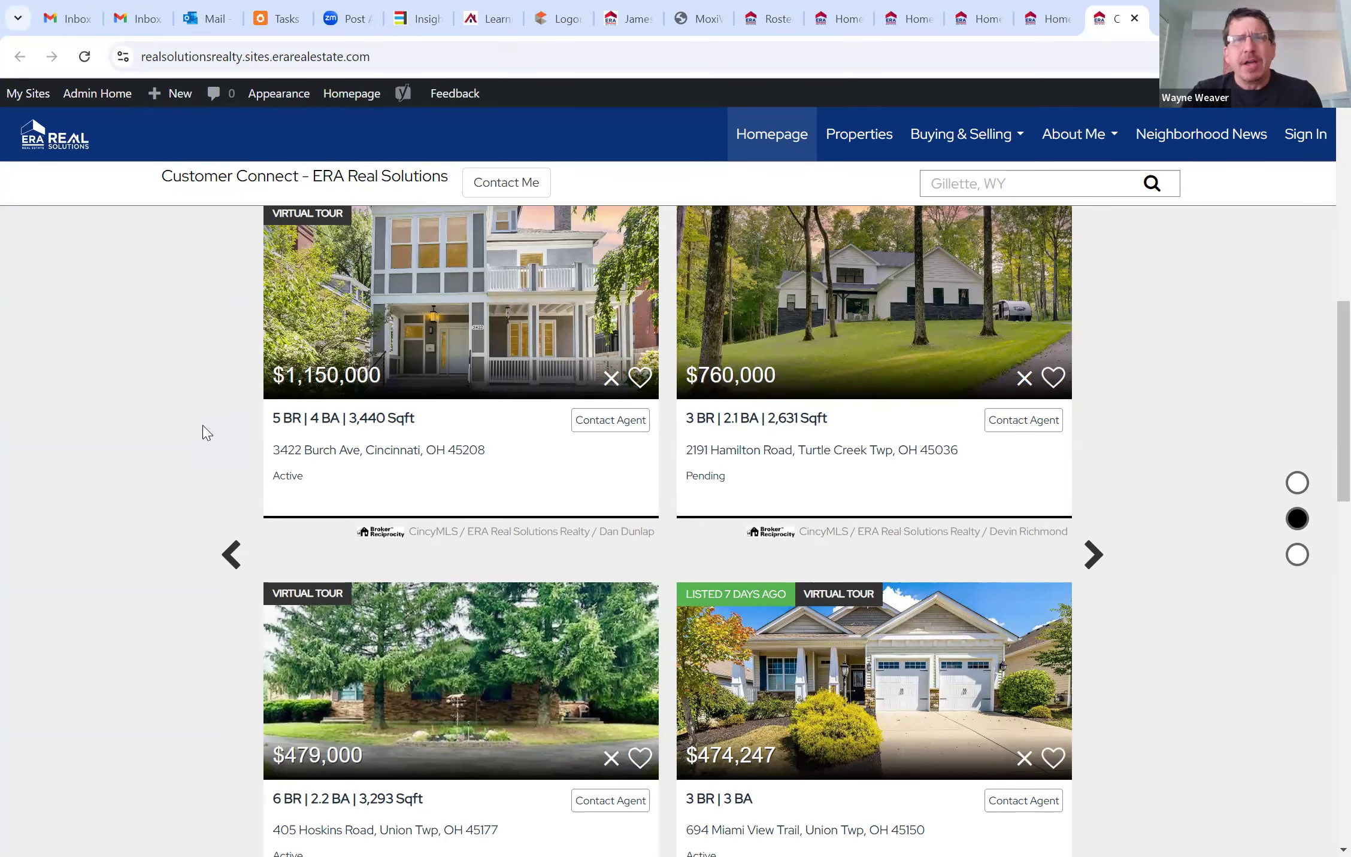
scroll(207, 431, down, 3)
scroll(269, 467, up, 3)
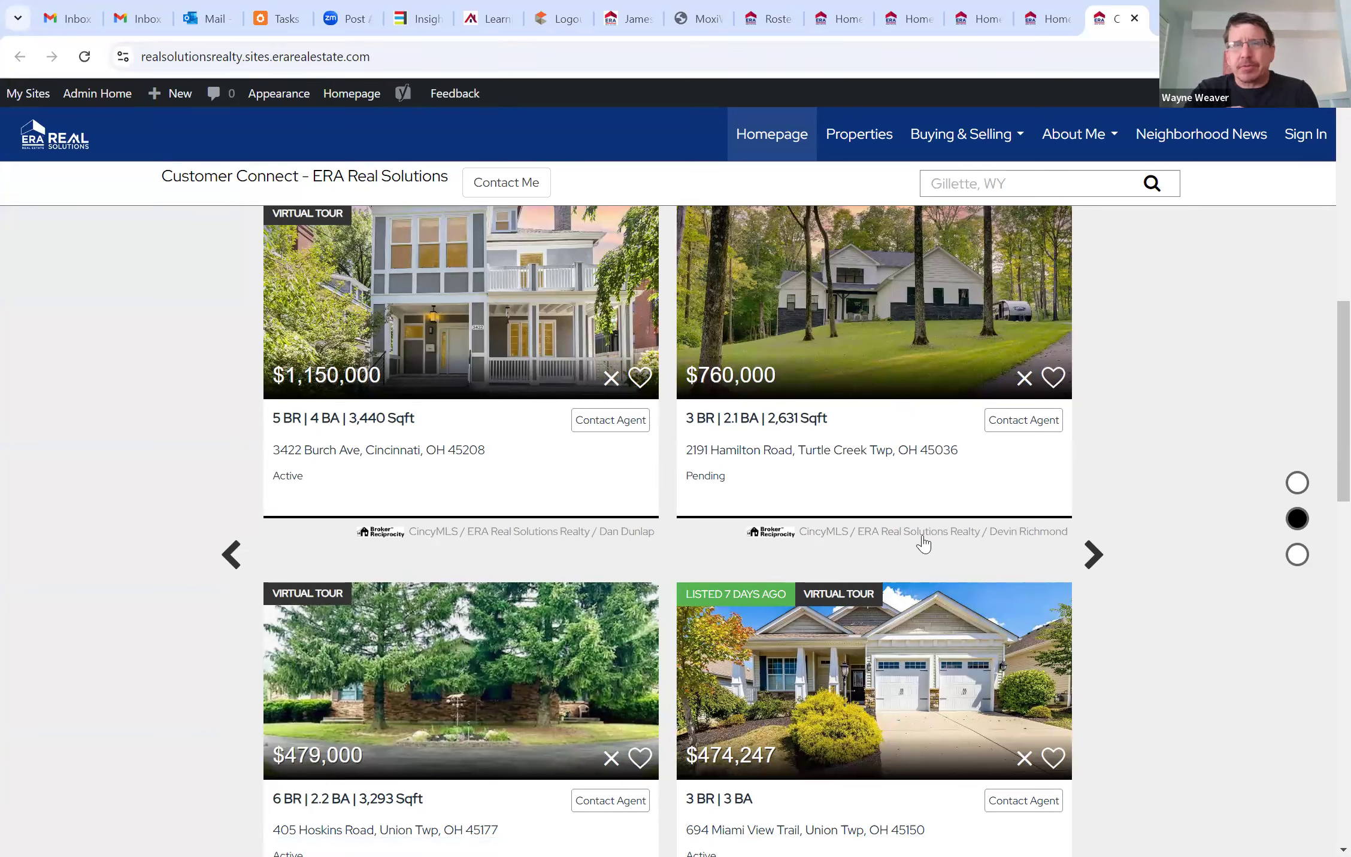
click(1093, 557)
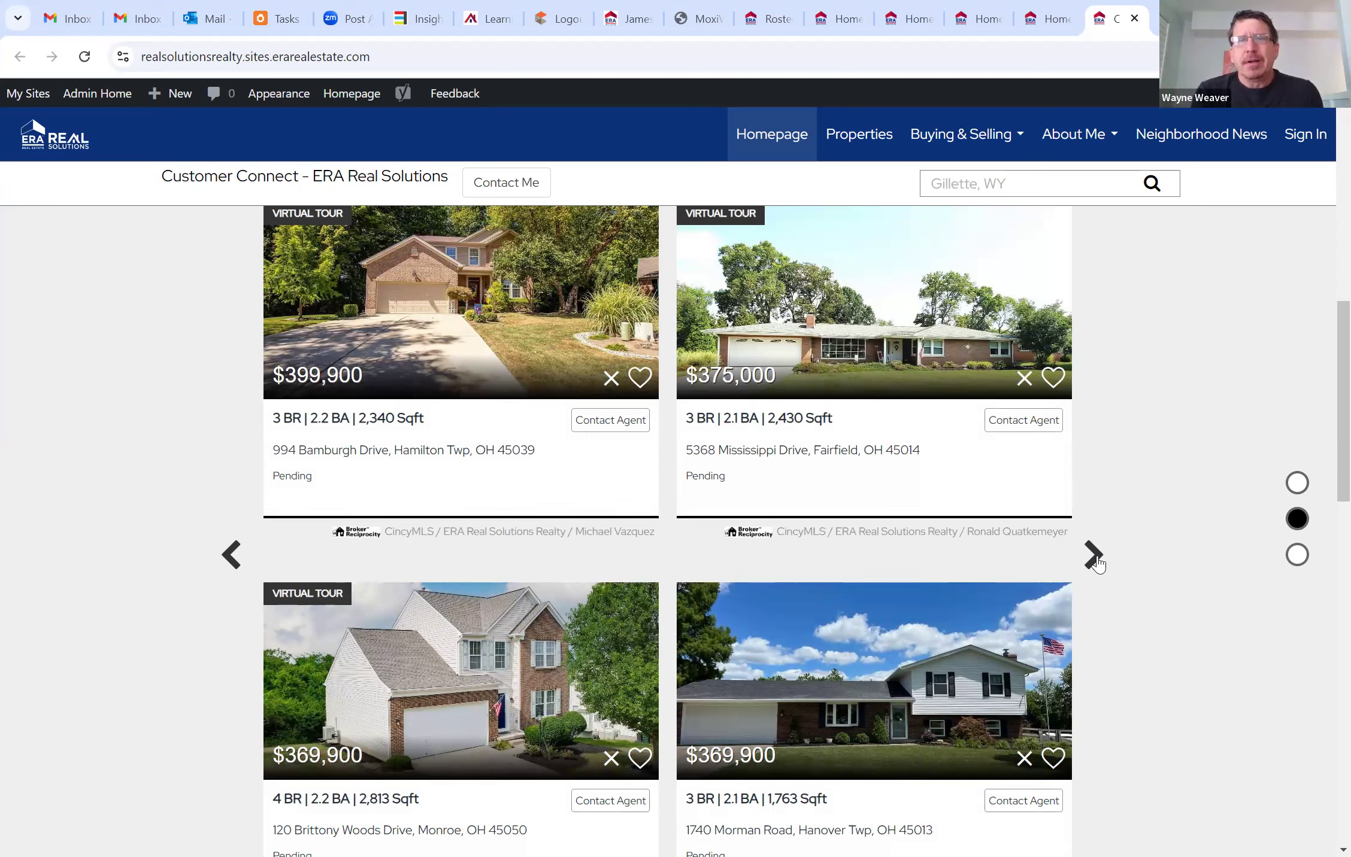
click(1093, 553)
scroll(401, 483, down, 1)
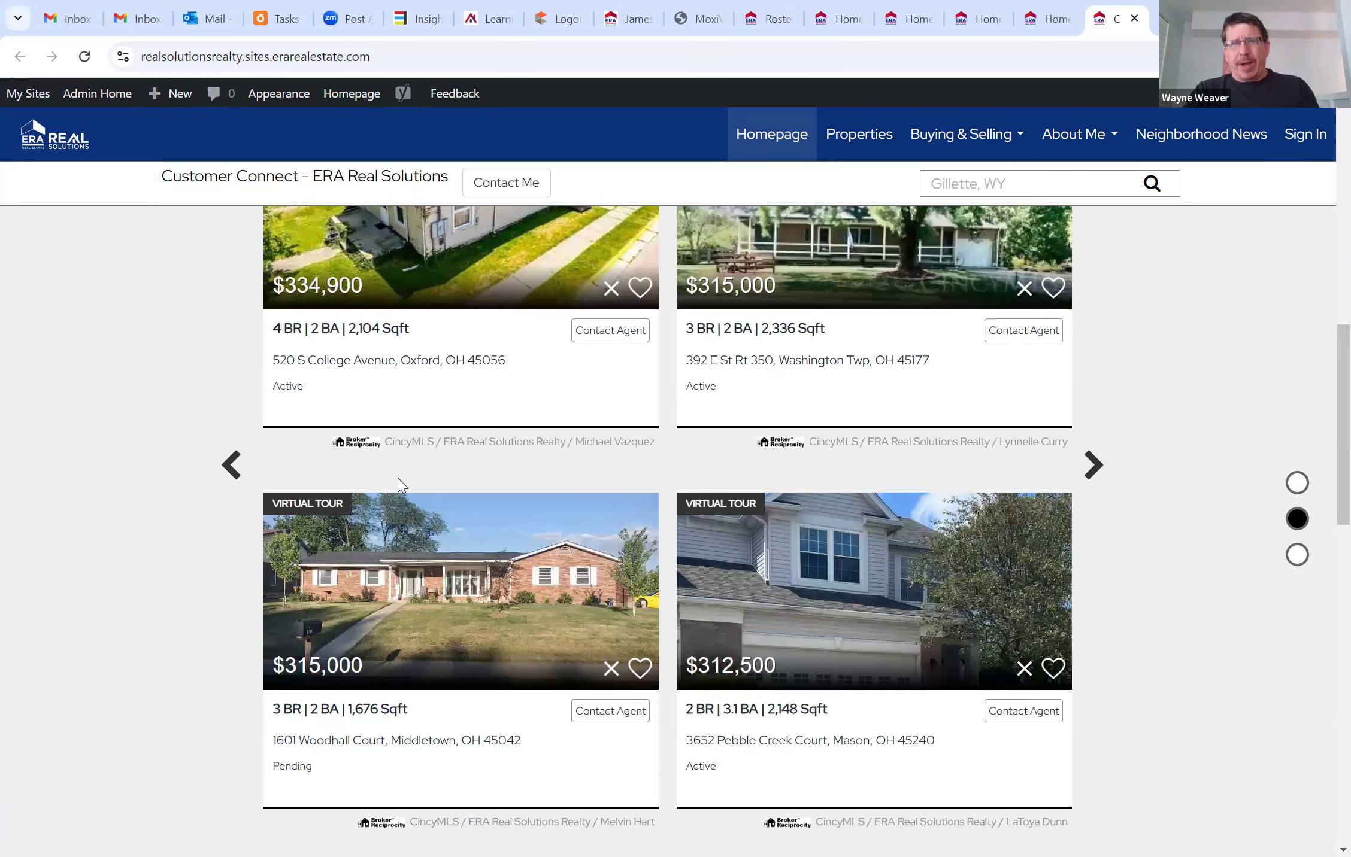
Review the live homepage's layout from the headline and search bar through the profile to Featured Properties
scroll(401, 485, up, 6)
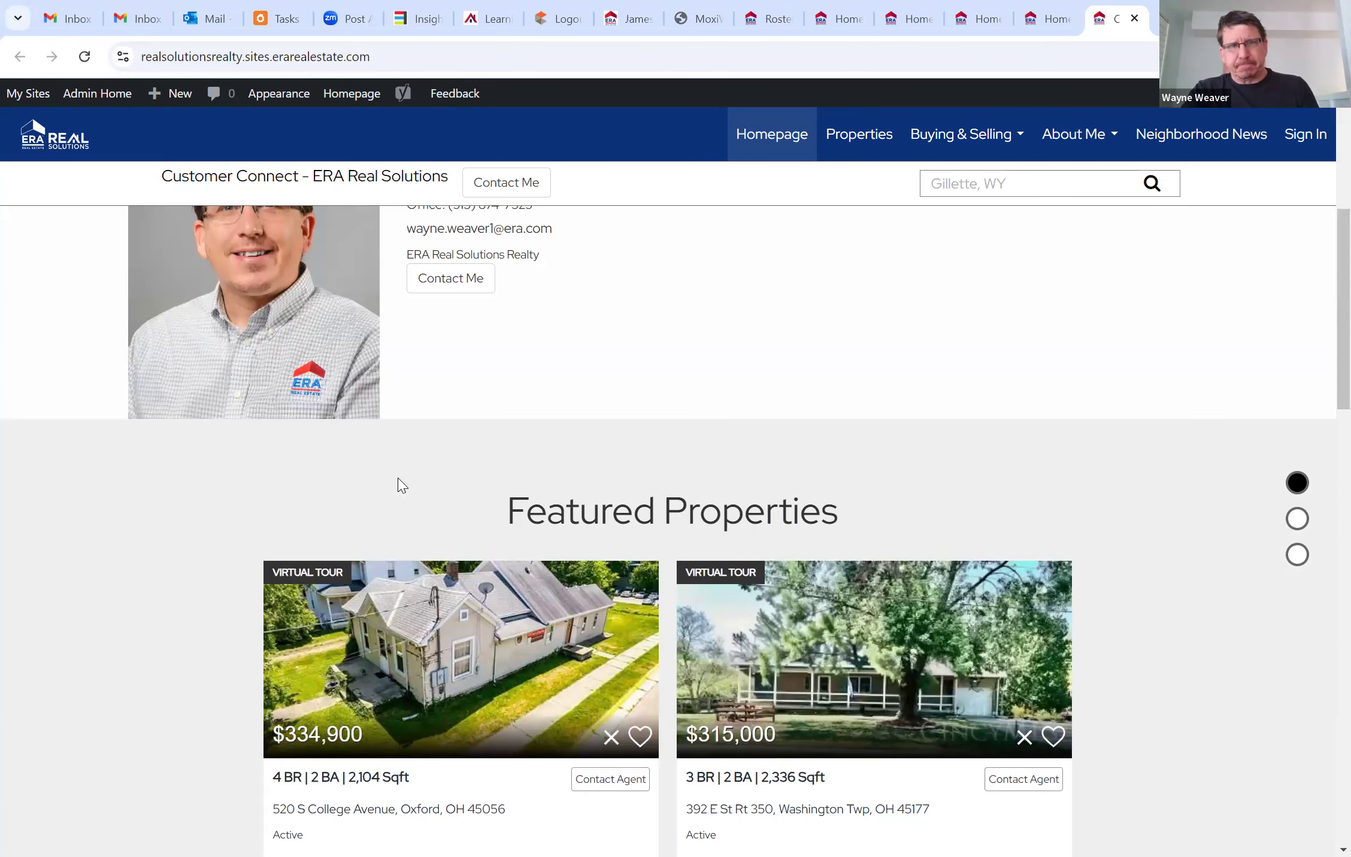
scroll(398, 483, up, 6)
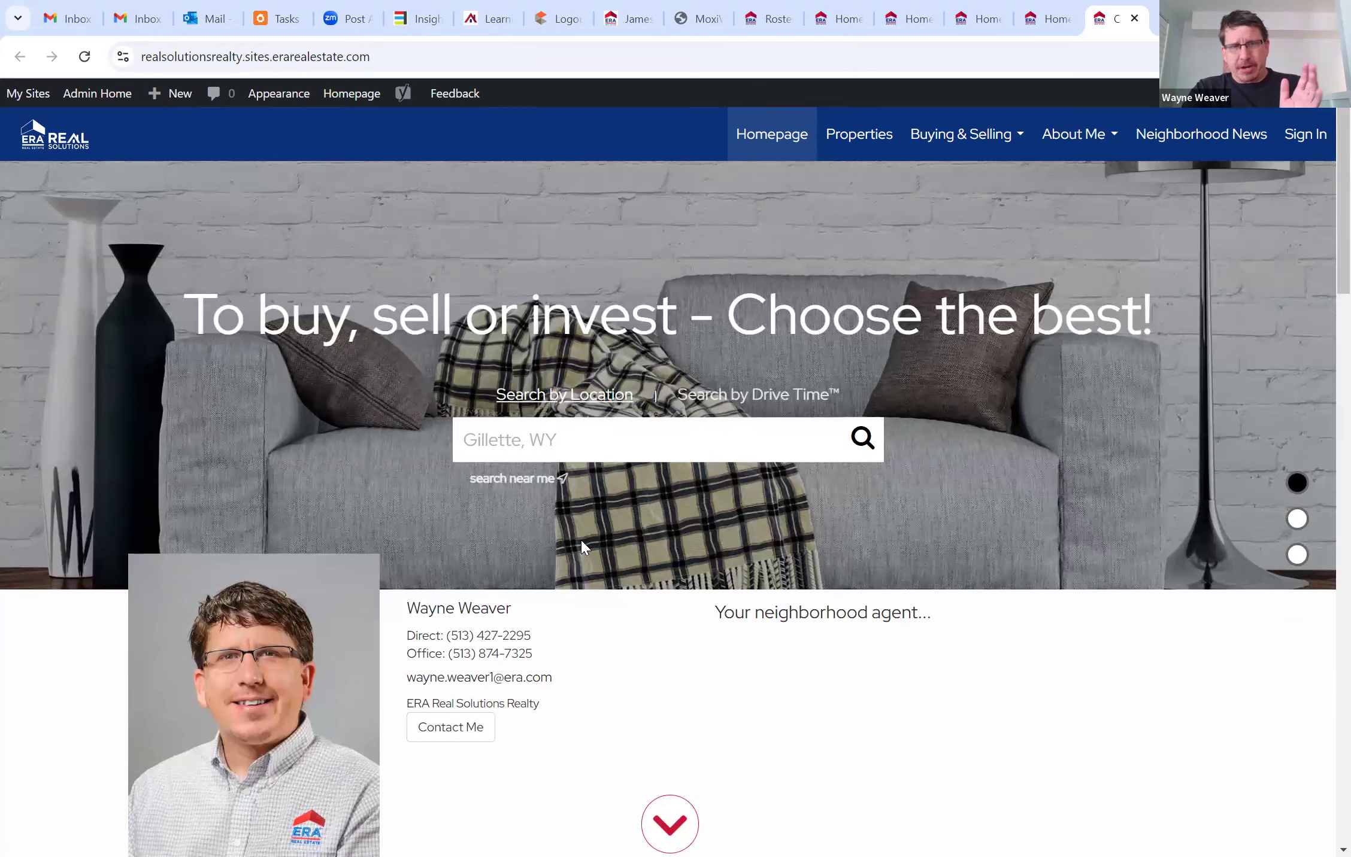
scroll(572, 555, down, 3)
scroll(467, 299, up, 3)
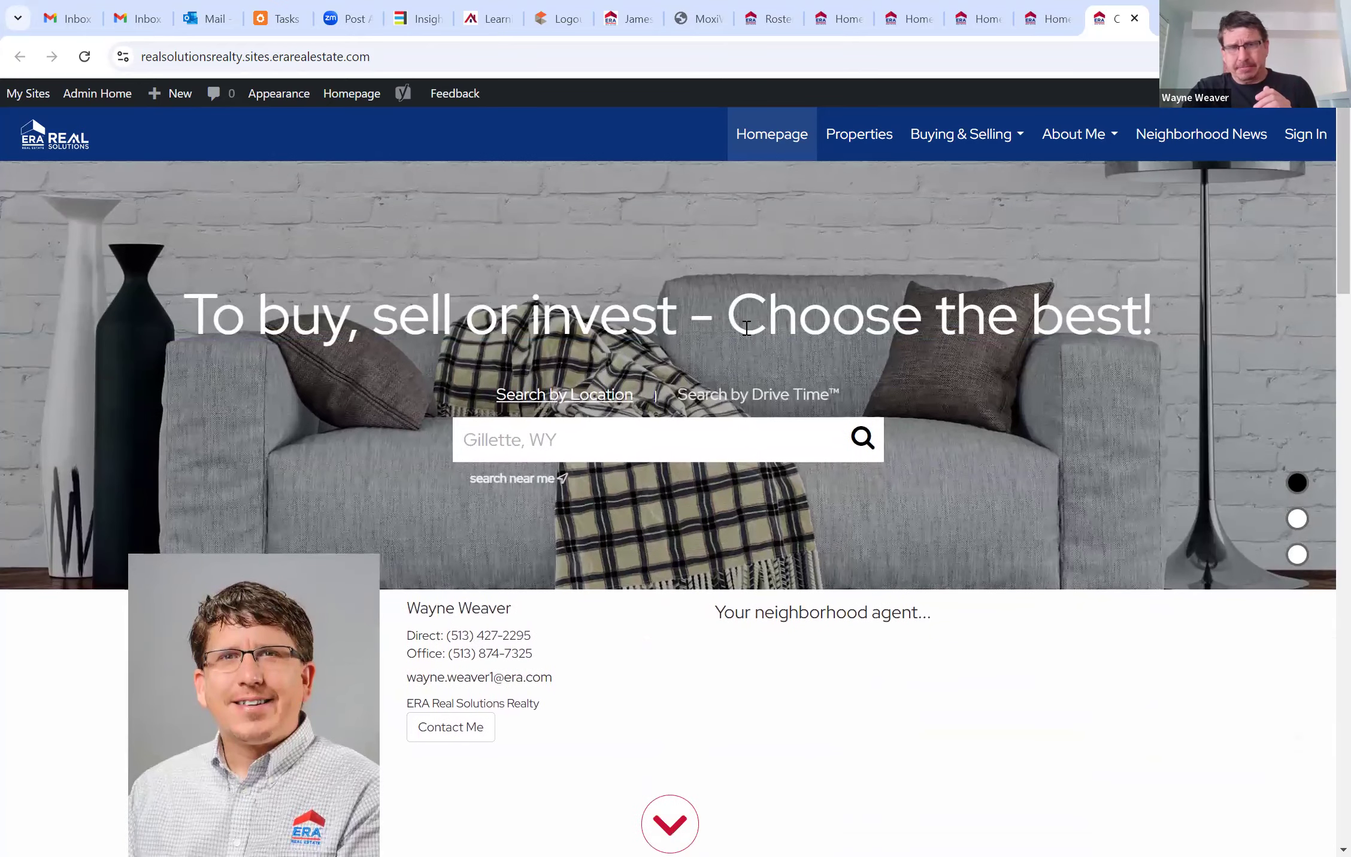
scroll(318, 571, down, 3)
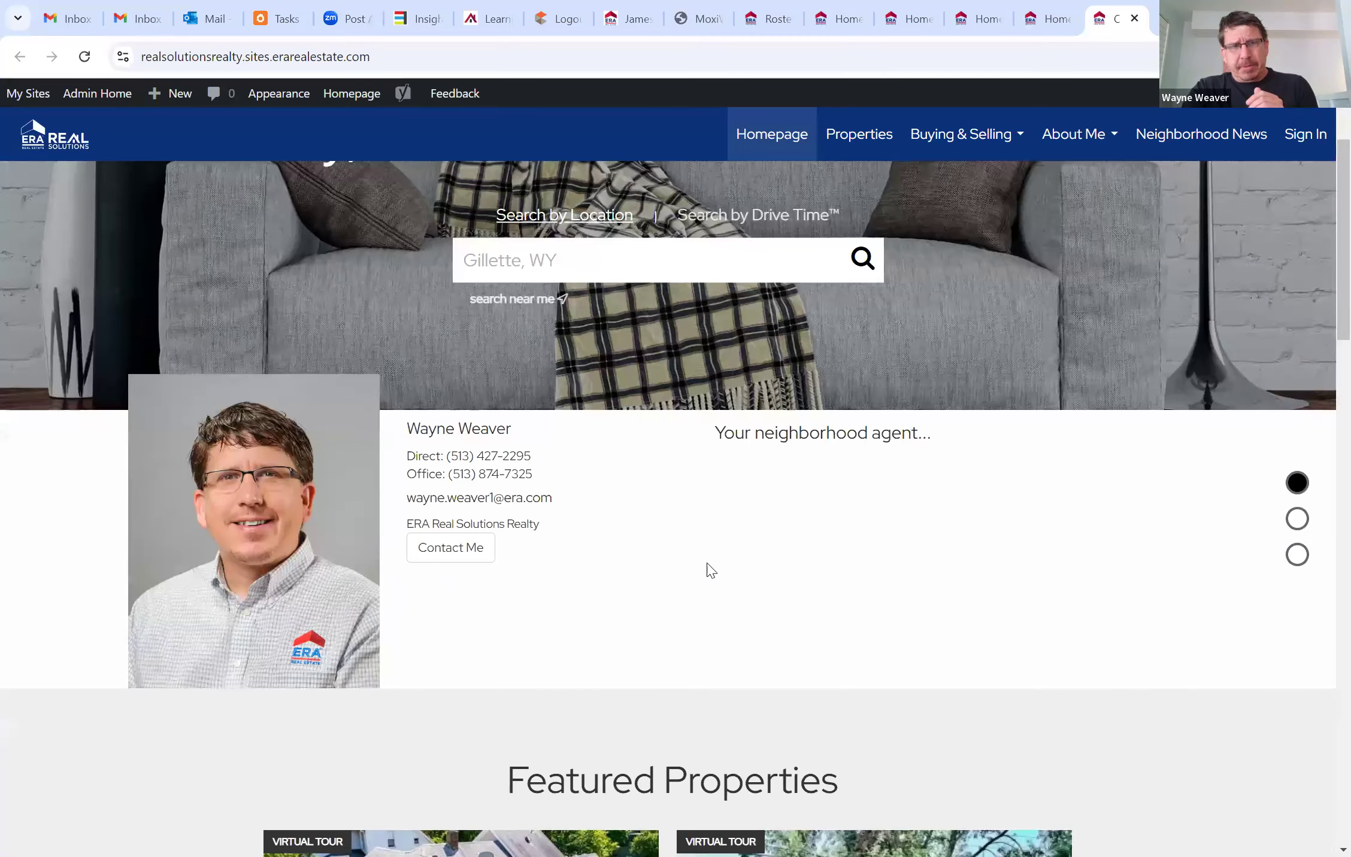
scroll(814, 611, down, 4)
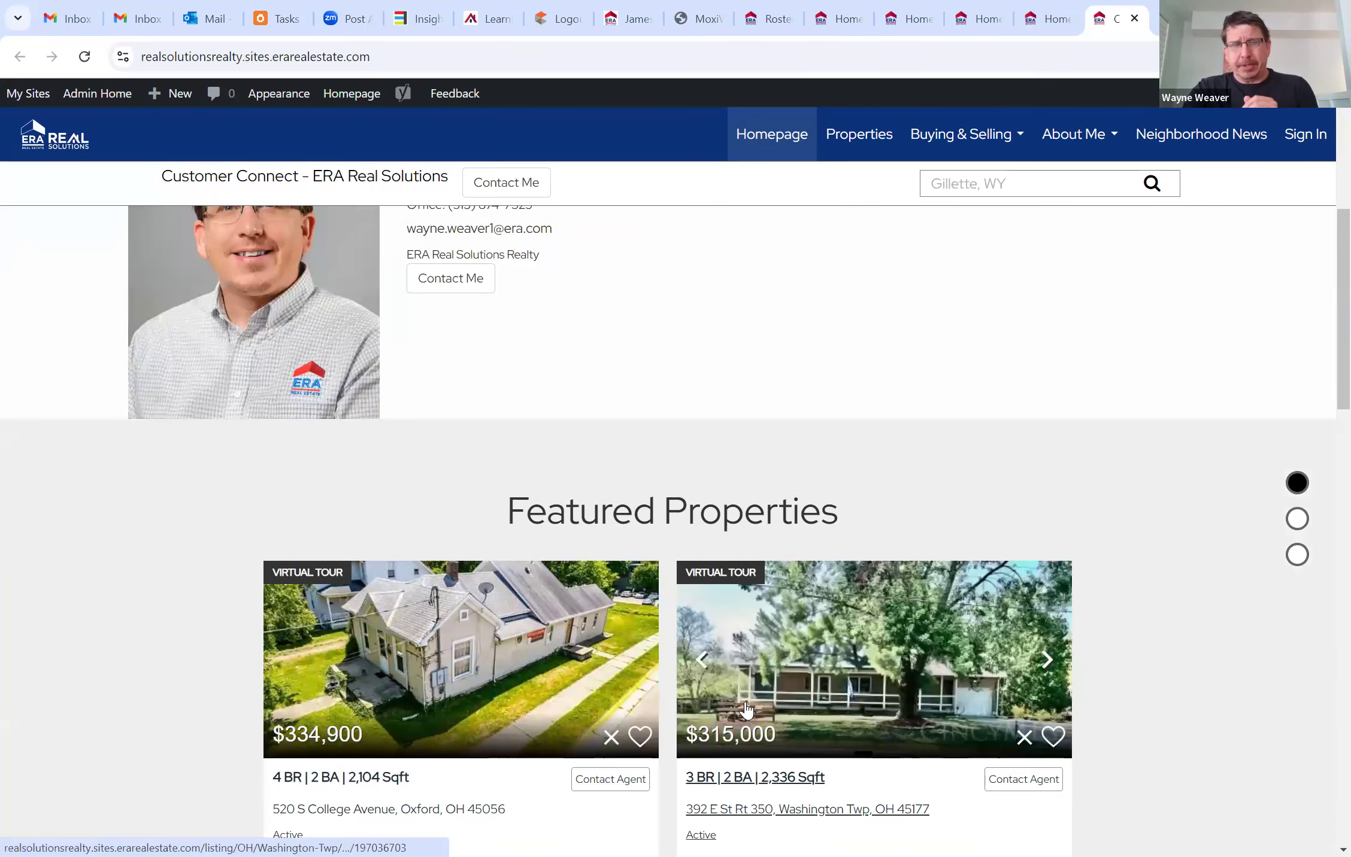
Reopen the homepage personalization settings and check which saved searches the Custom Search Module offers, keeping Gillette selected
click(90, 101)
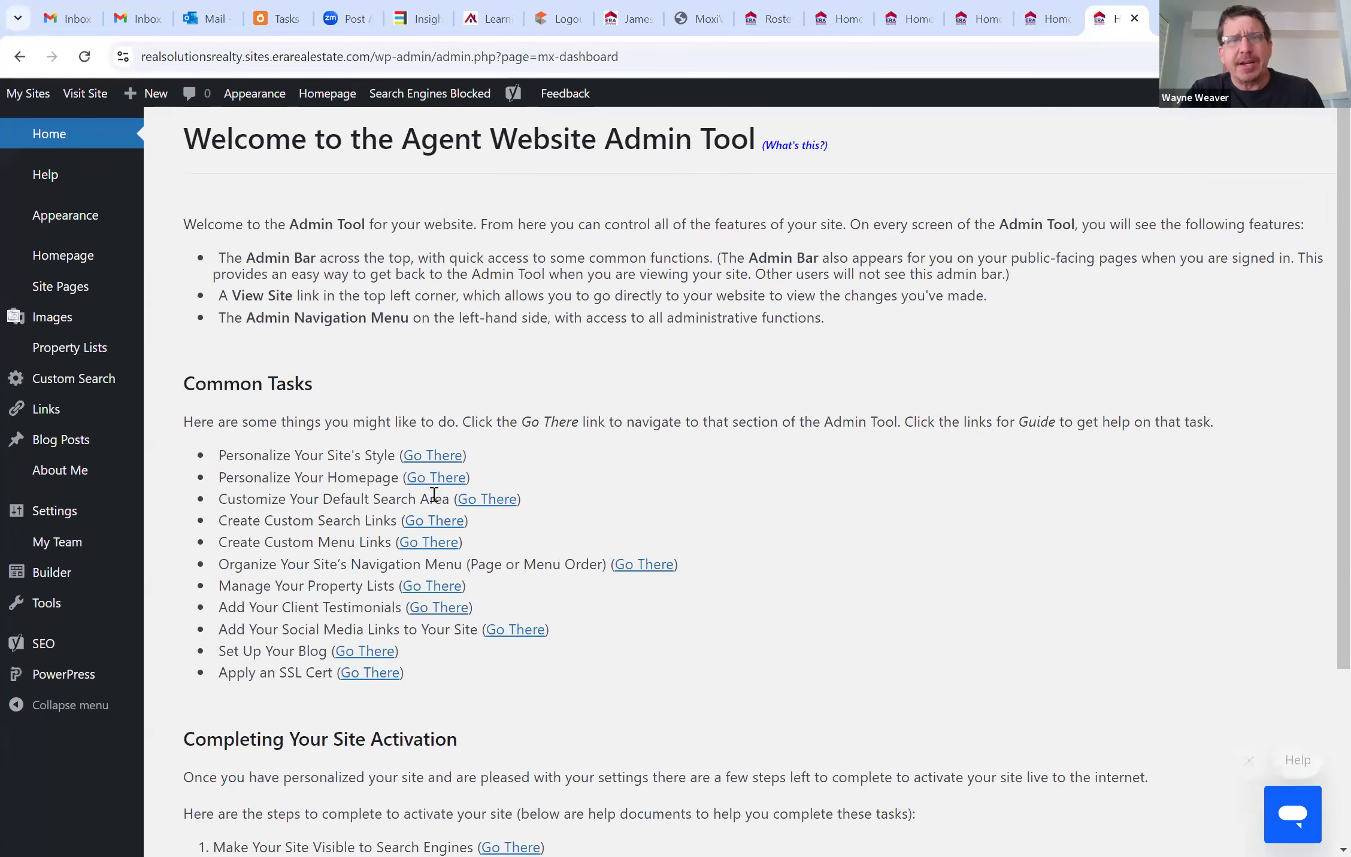
click(443, 479)
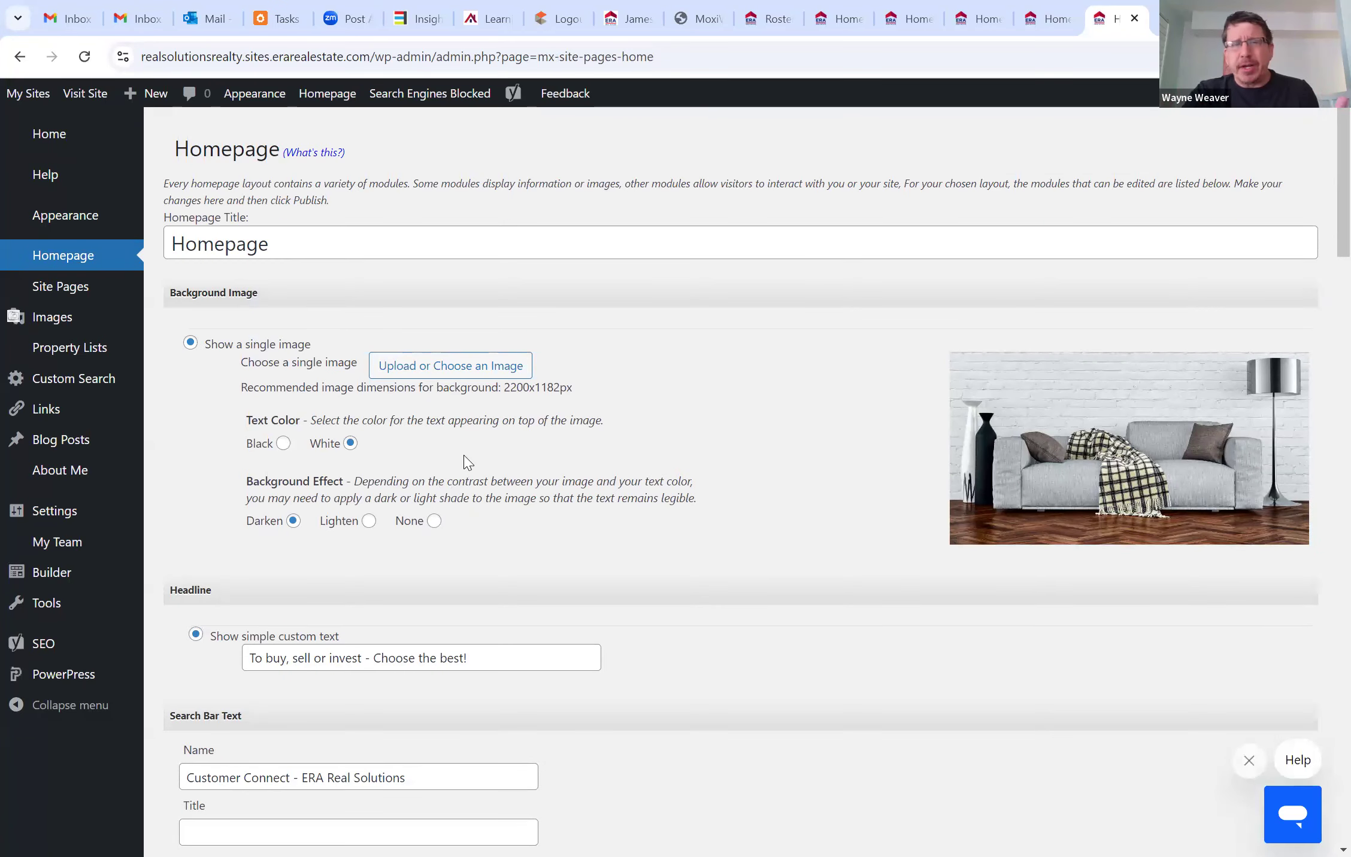
scroll(465, 458, down, 15)
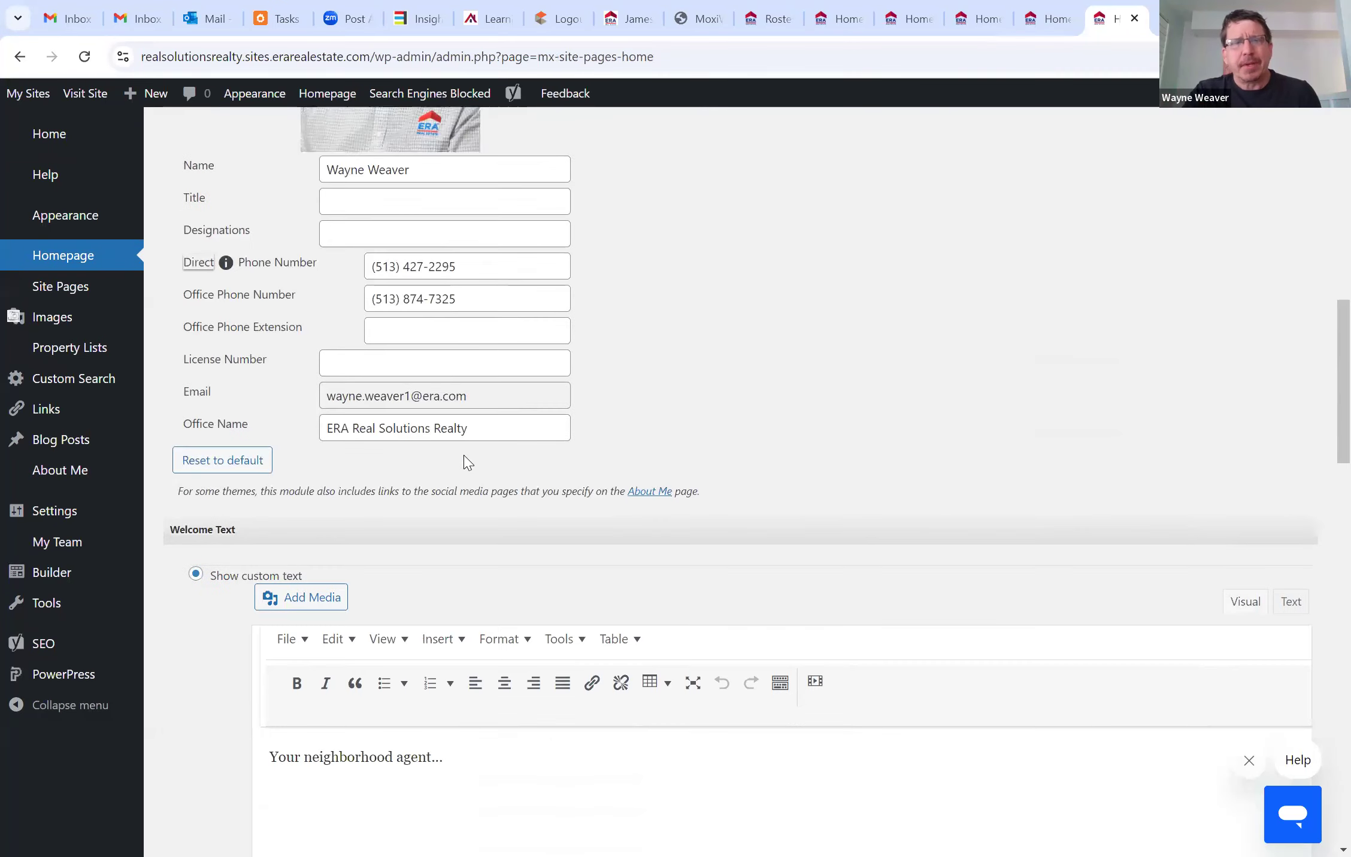
scroll(468, 462, down, 8)
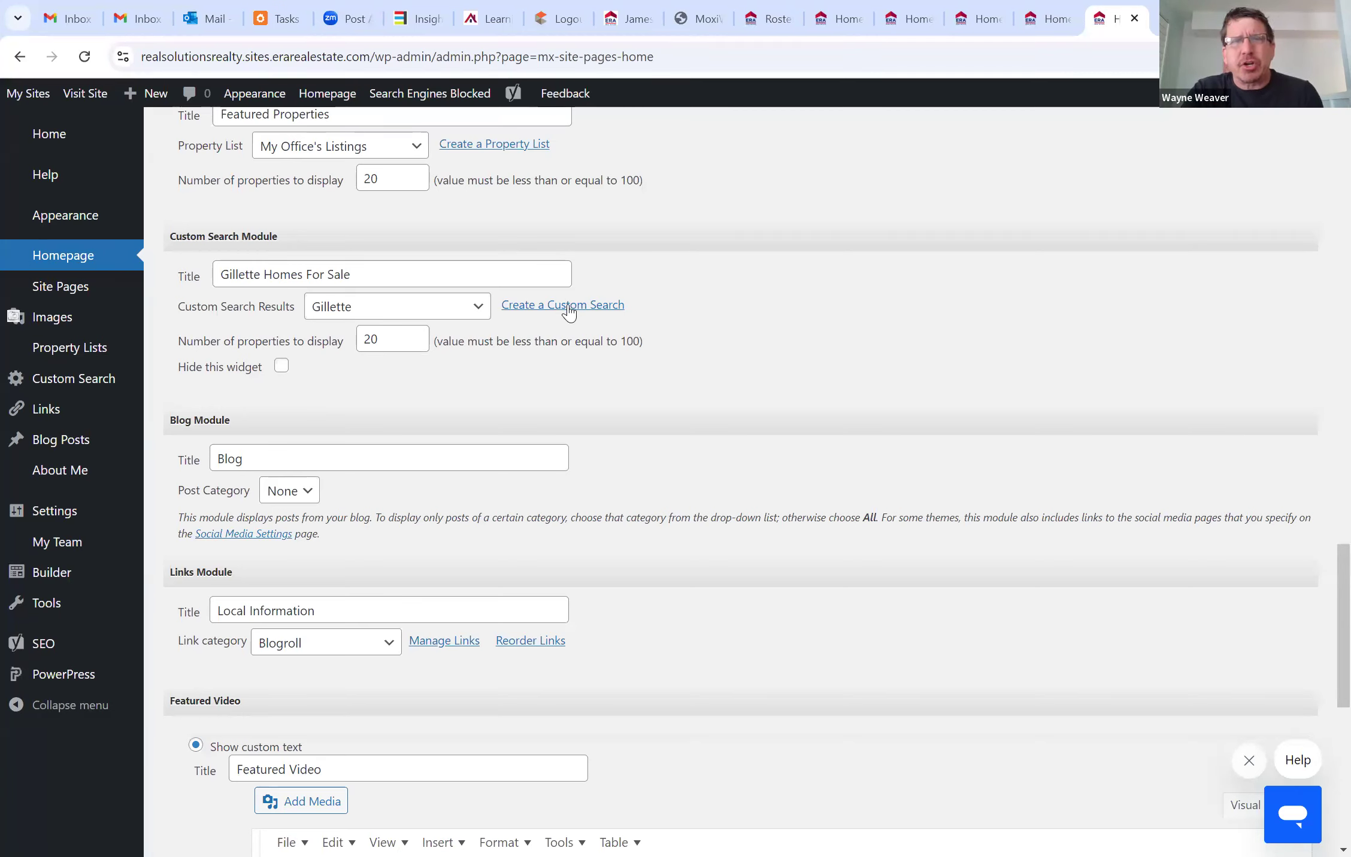
click(478, 311)
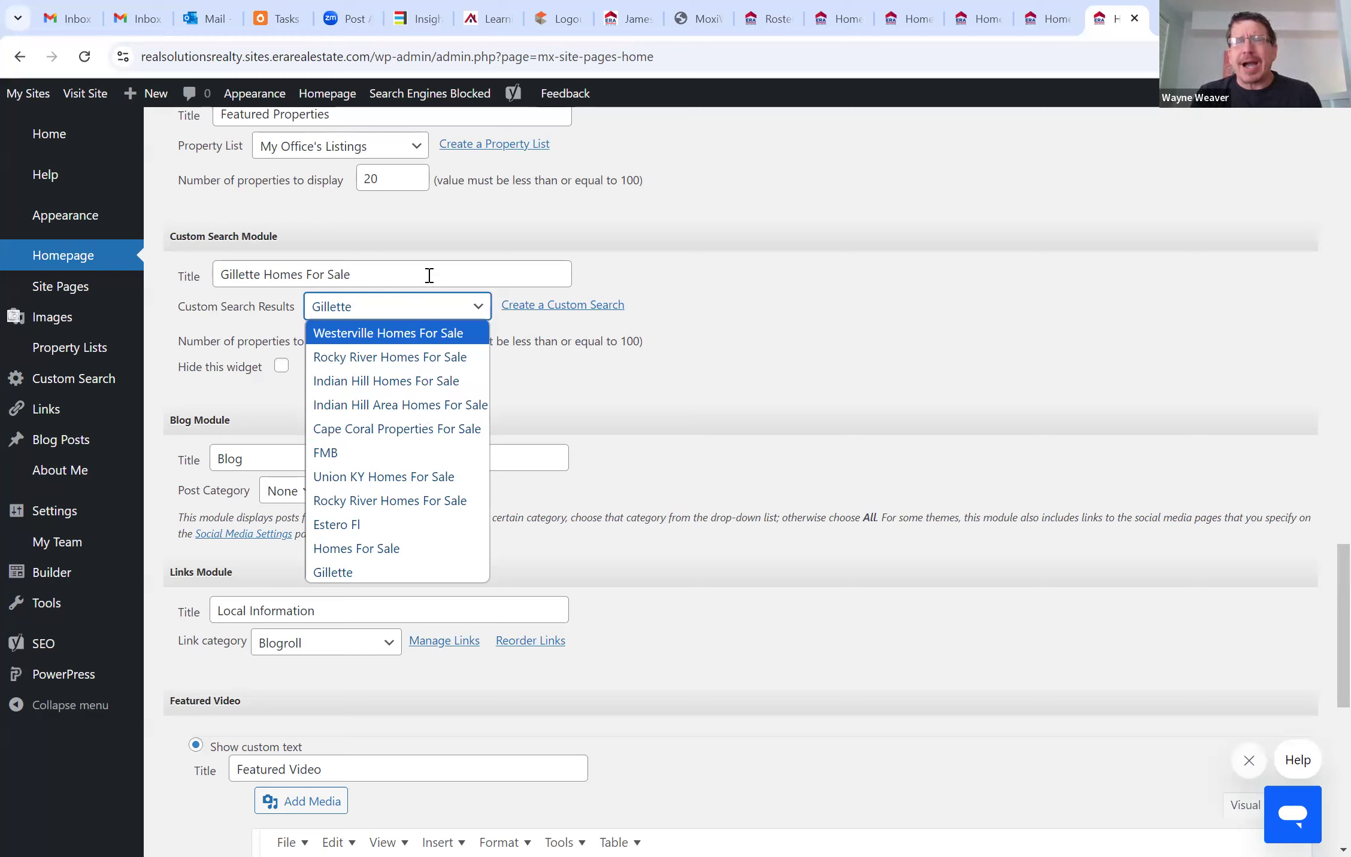
click(444, 306)
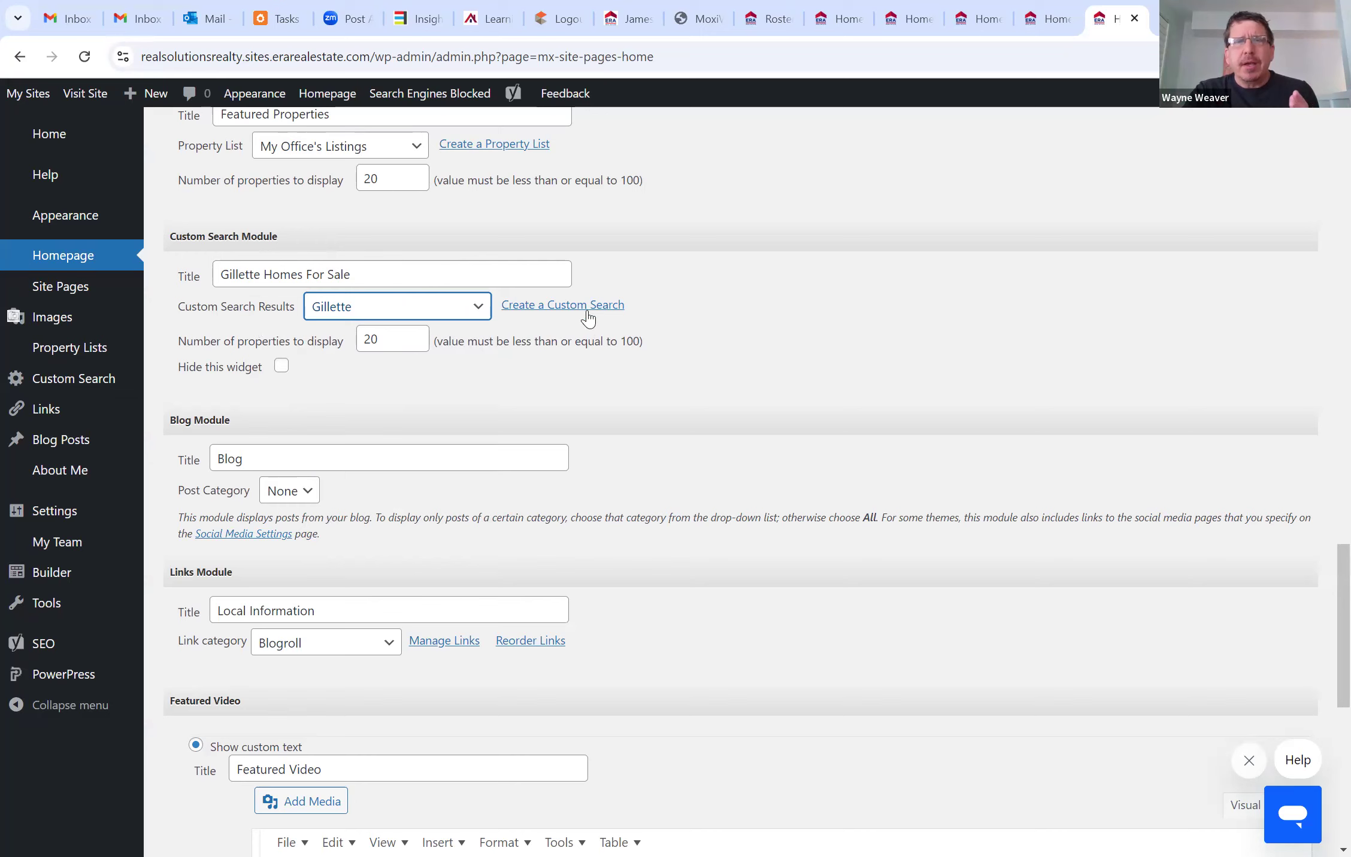
Start creating a new custom property search from the homepage's Custom Search Module, ready to enter its title
click(592, 308)
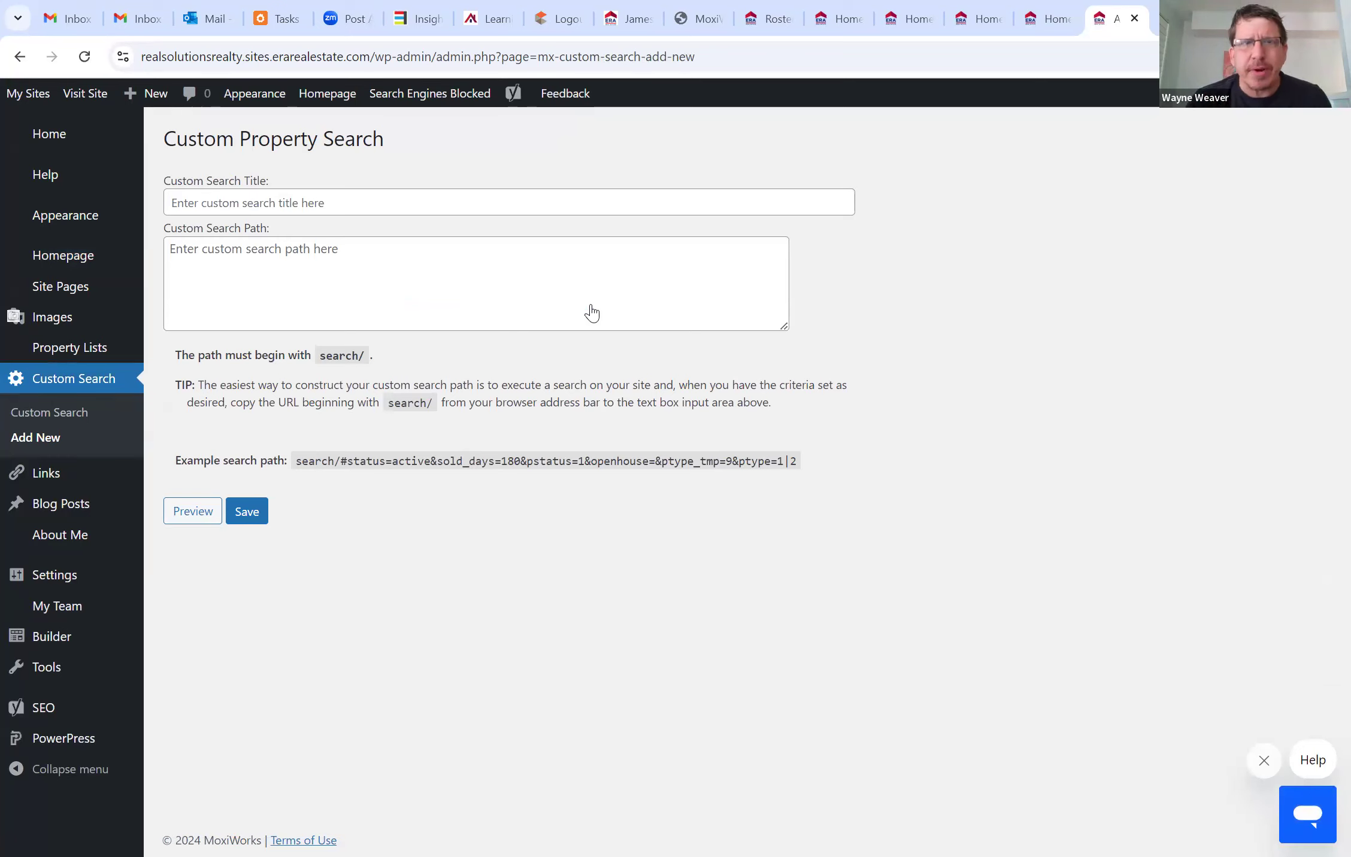
click(371, 203)
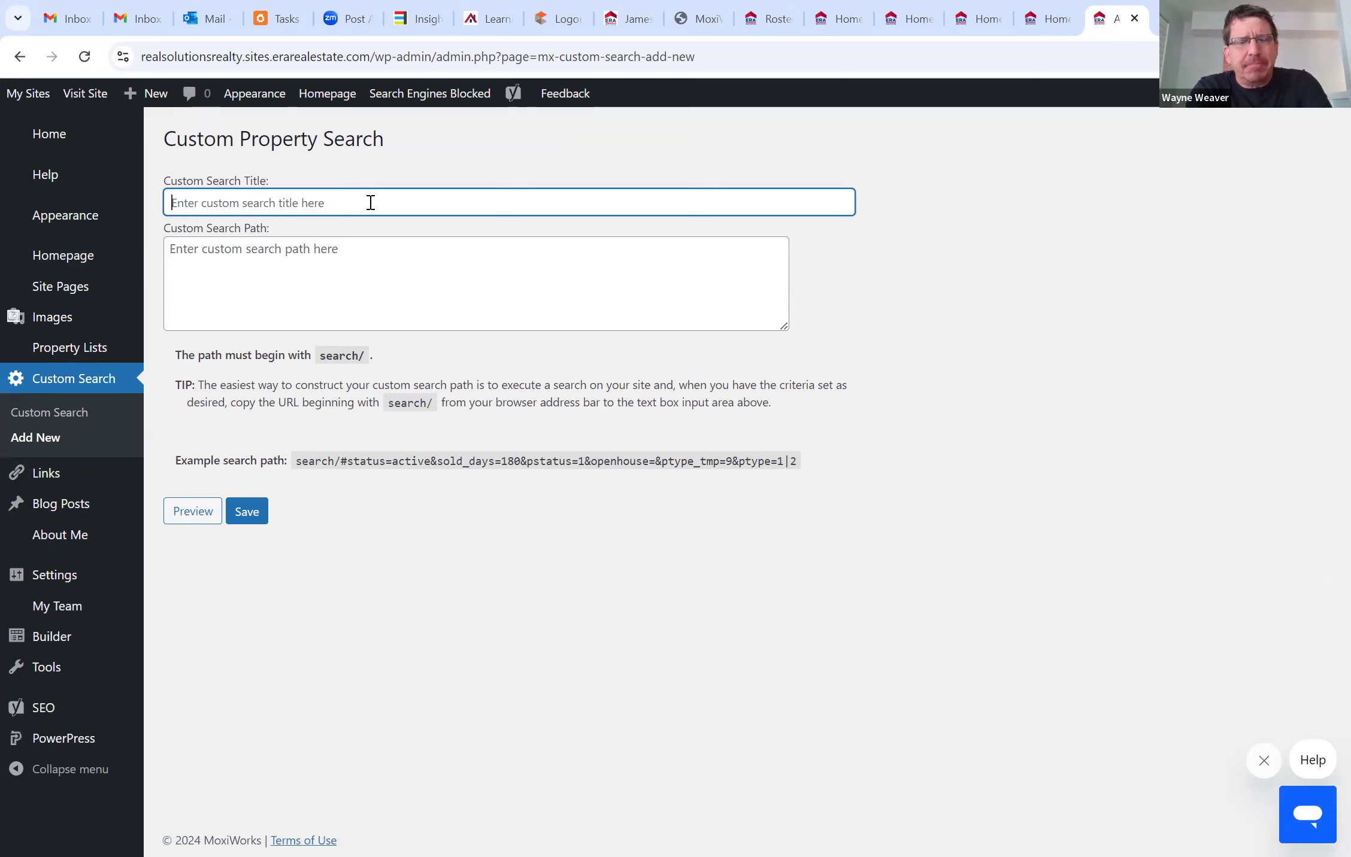
text(Fo)
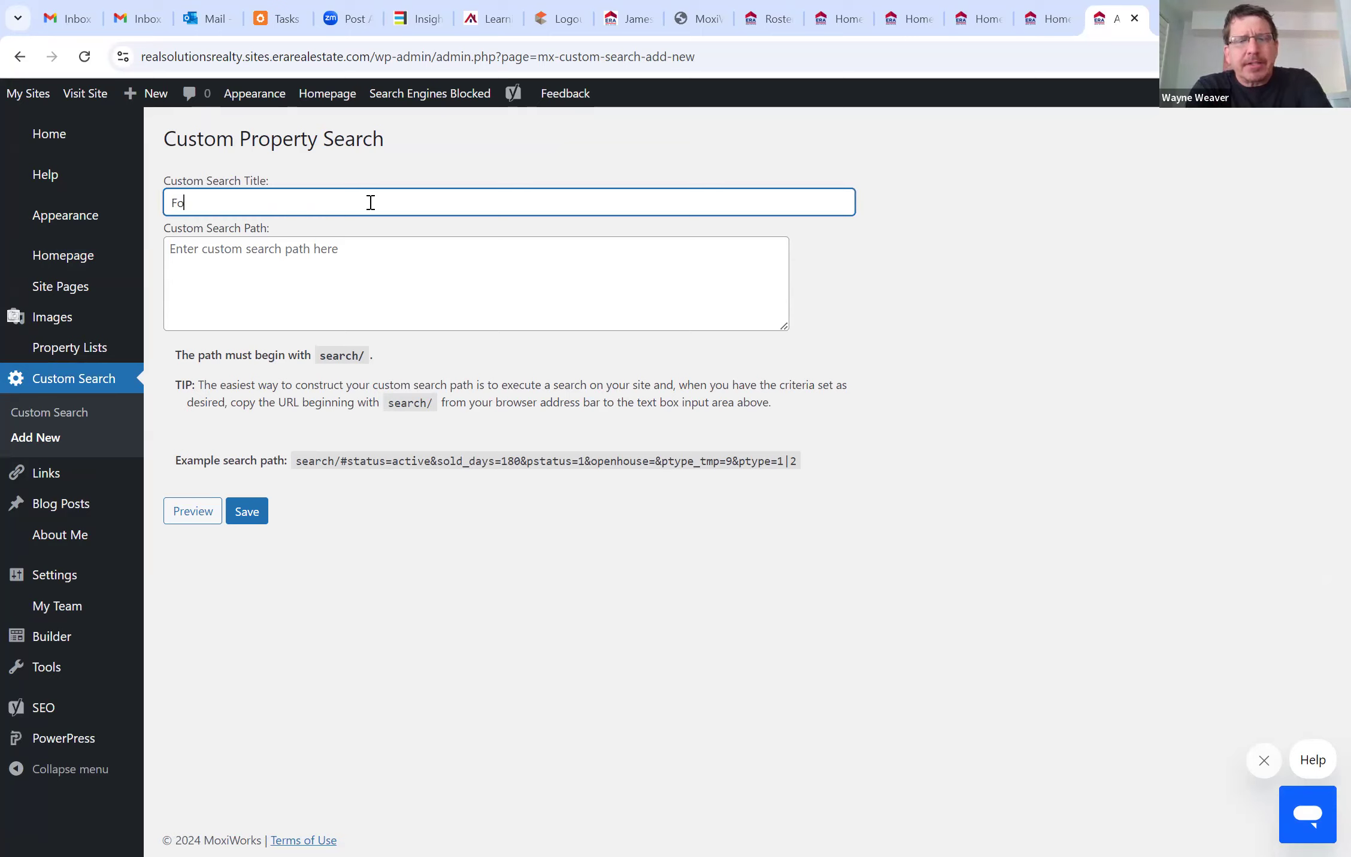
text(rt Myers)
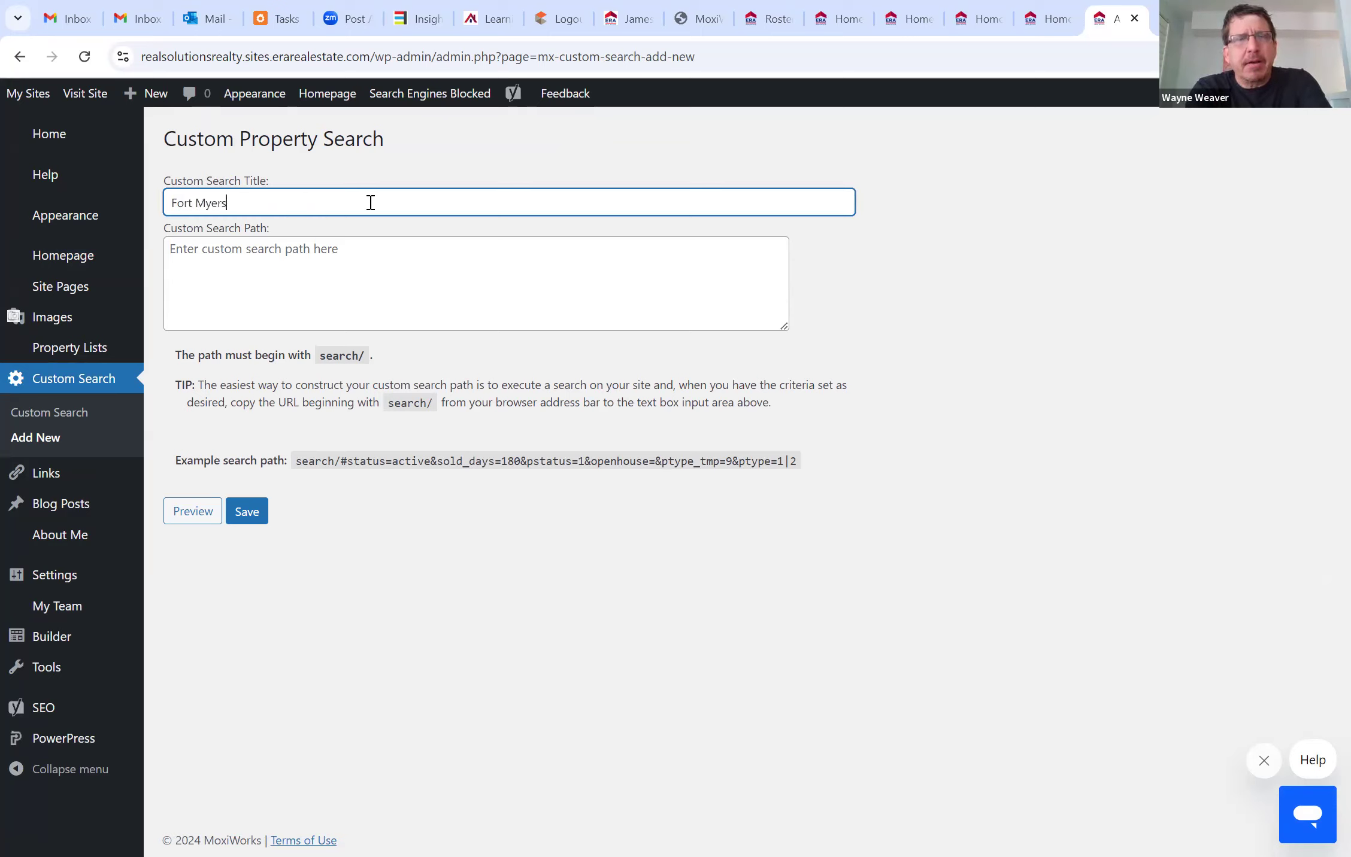
text( Beach)
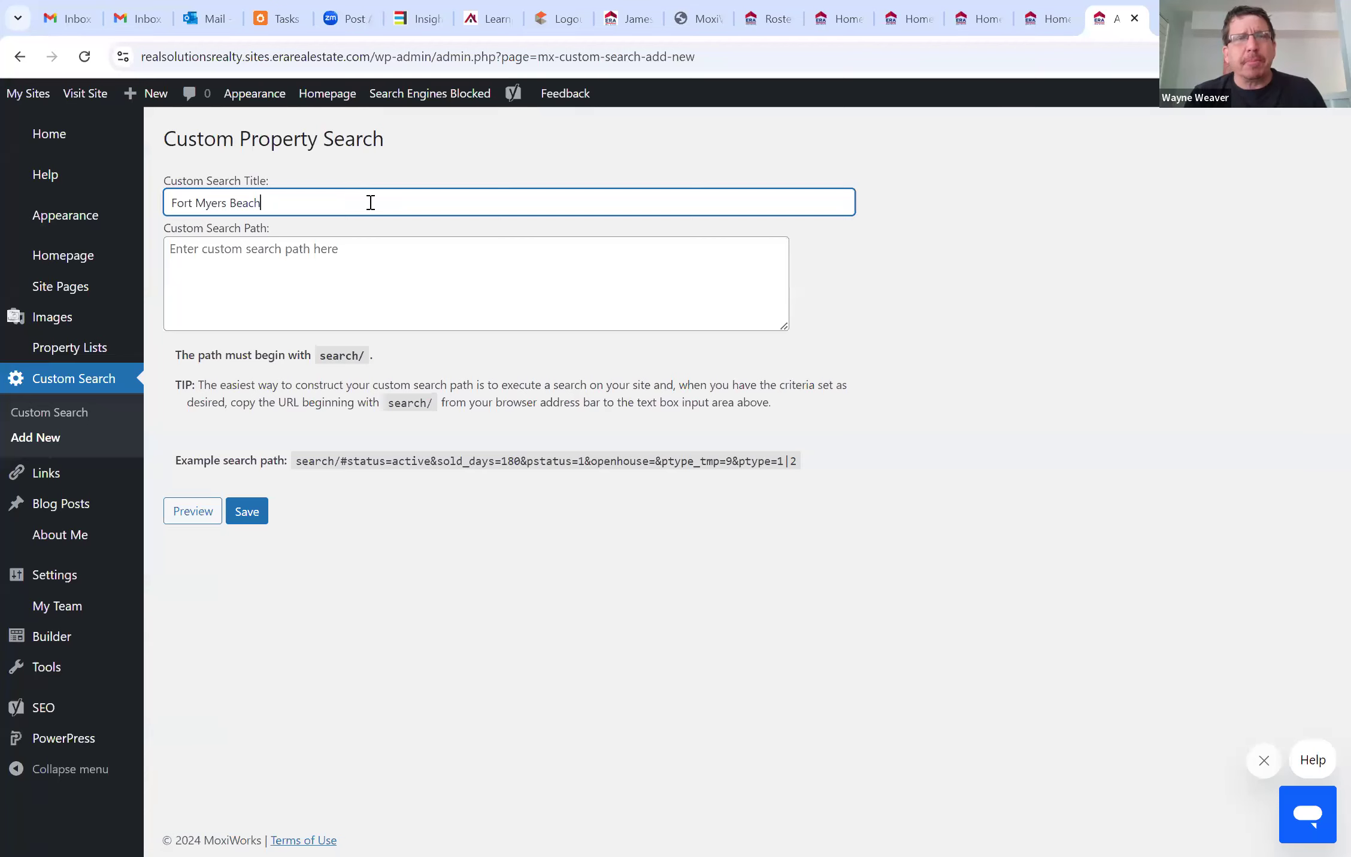
key(BackSpace)
key(BackSpace)
key(BackSpace)
key(BackSpace)
key(BackSpace)
key(BackSpace)
key(BackSpace)
key(BackSpace)
key(BackSpace)
key(BackSpace)
key(BackSpace)
key(BackSpace)
key(BackSpace)
key(BackSpace)
key(BackSpace)
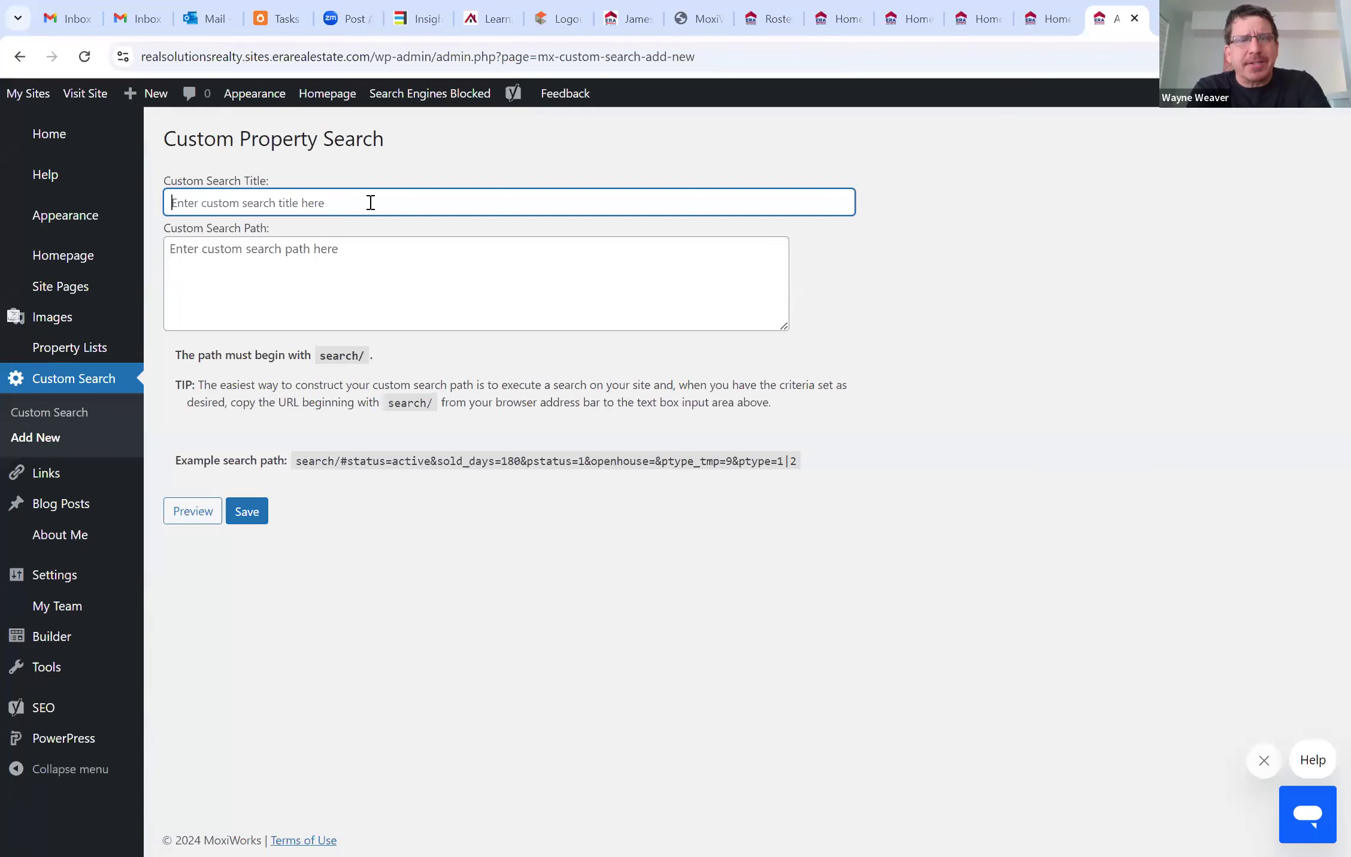
Title the new custom search "Cincy Homes For Sale" and go to its search path
text(Cin)
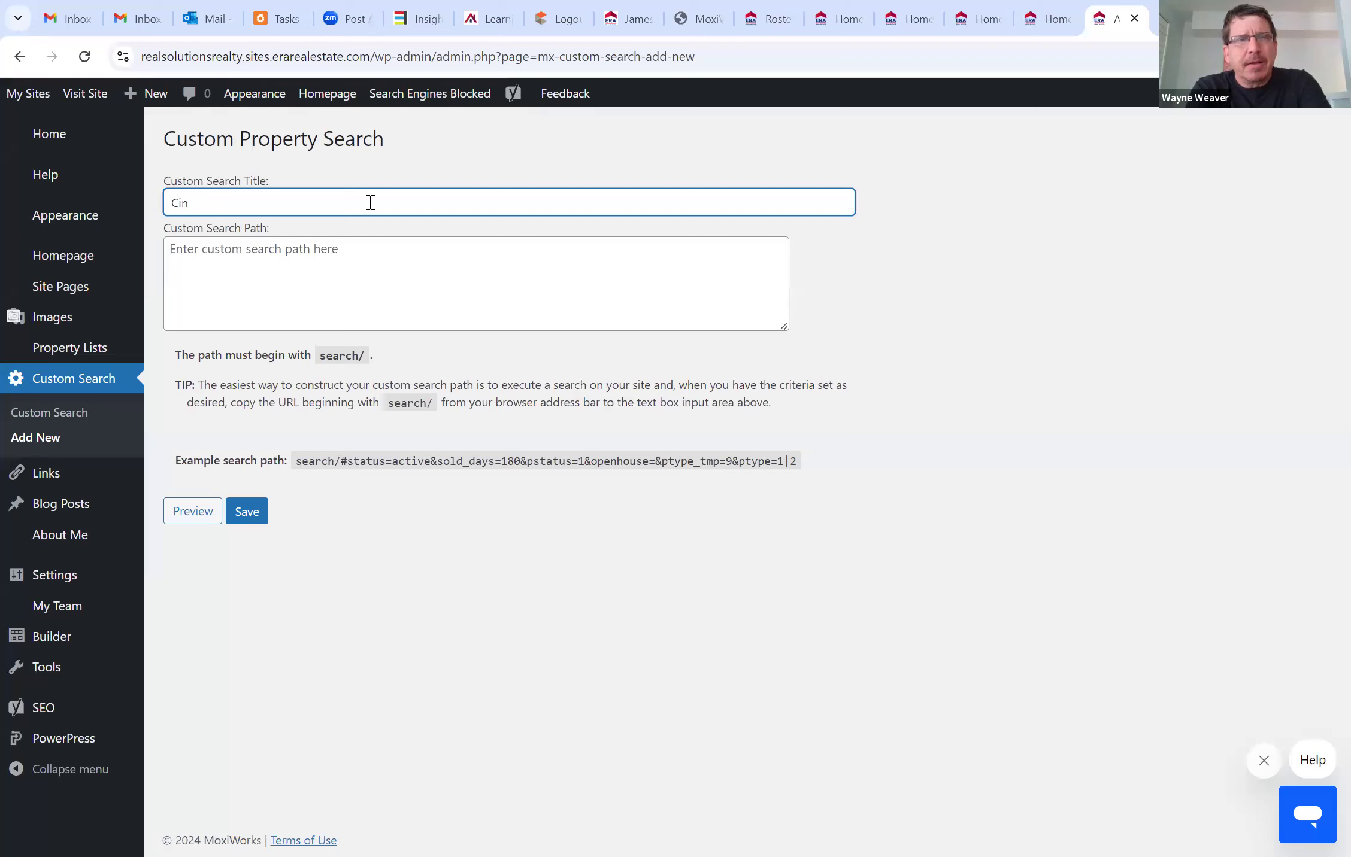
text(cy Homes For Sale)
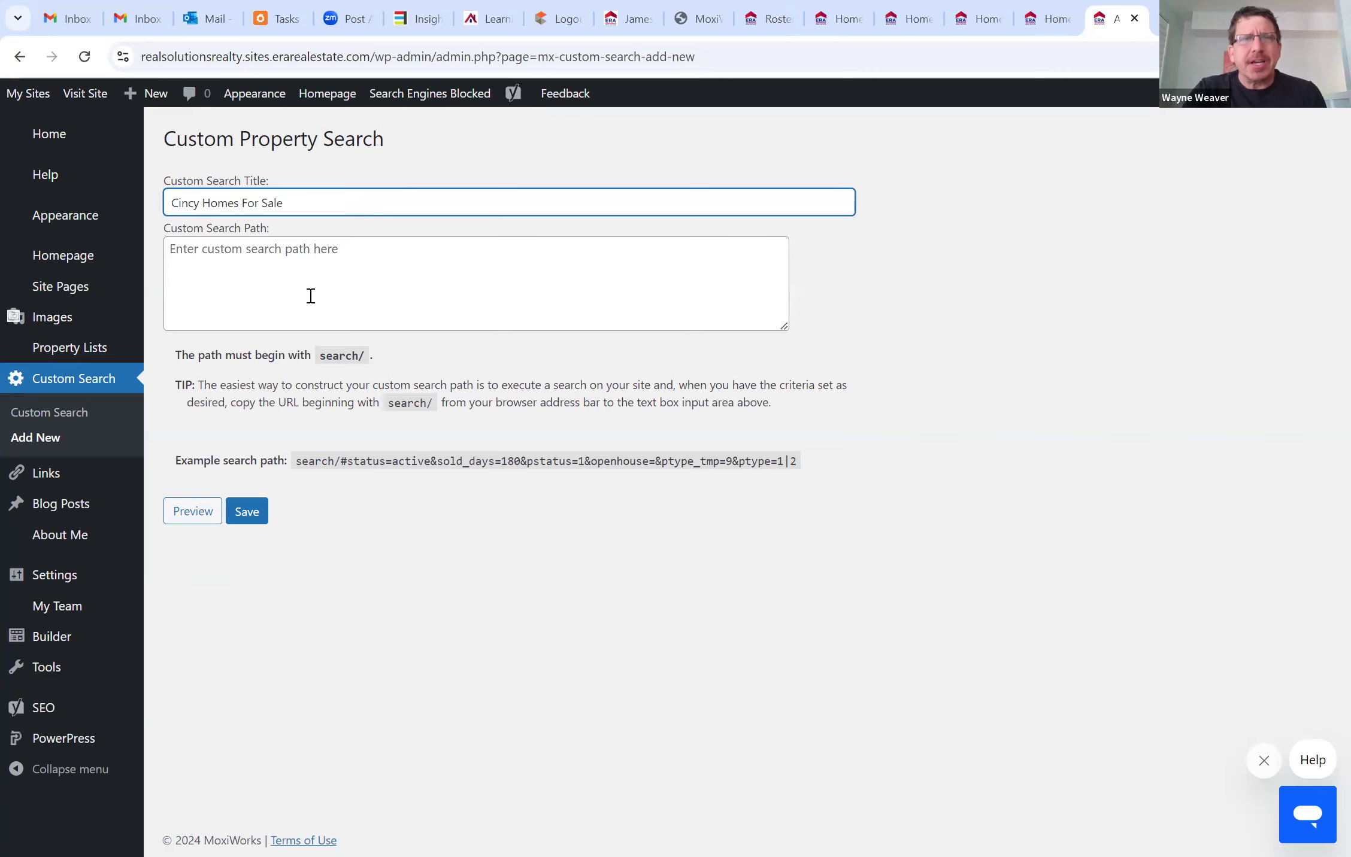
click(312, 267)
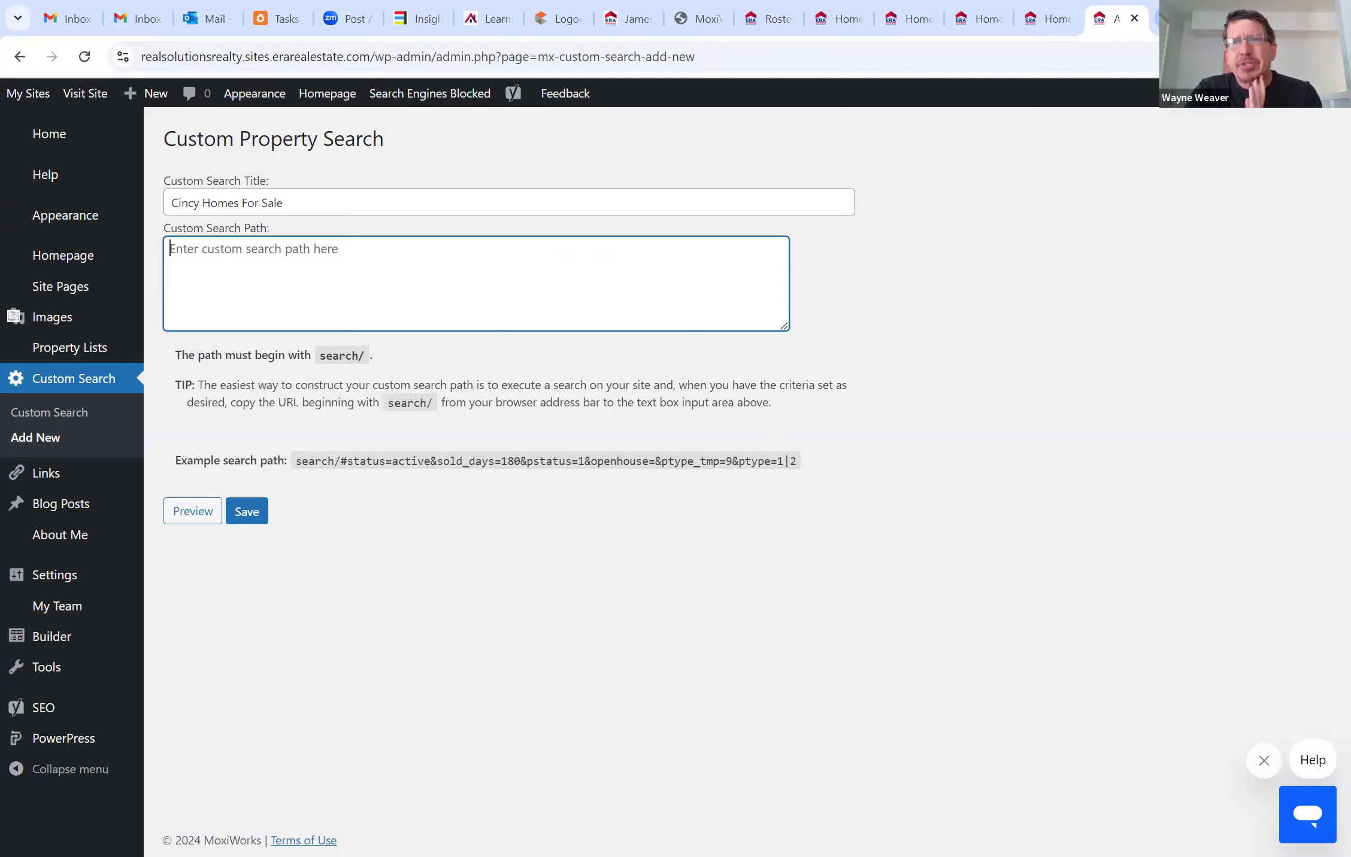
Open erarealsolutions.com in a new browser tab and search its listings for Liberty Township, OH
key(ctrl+t)
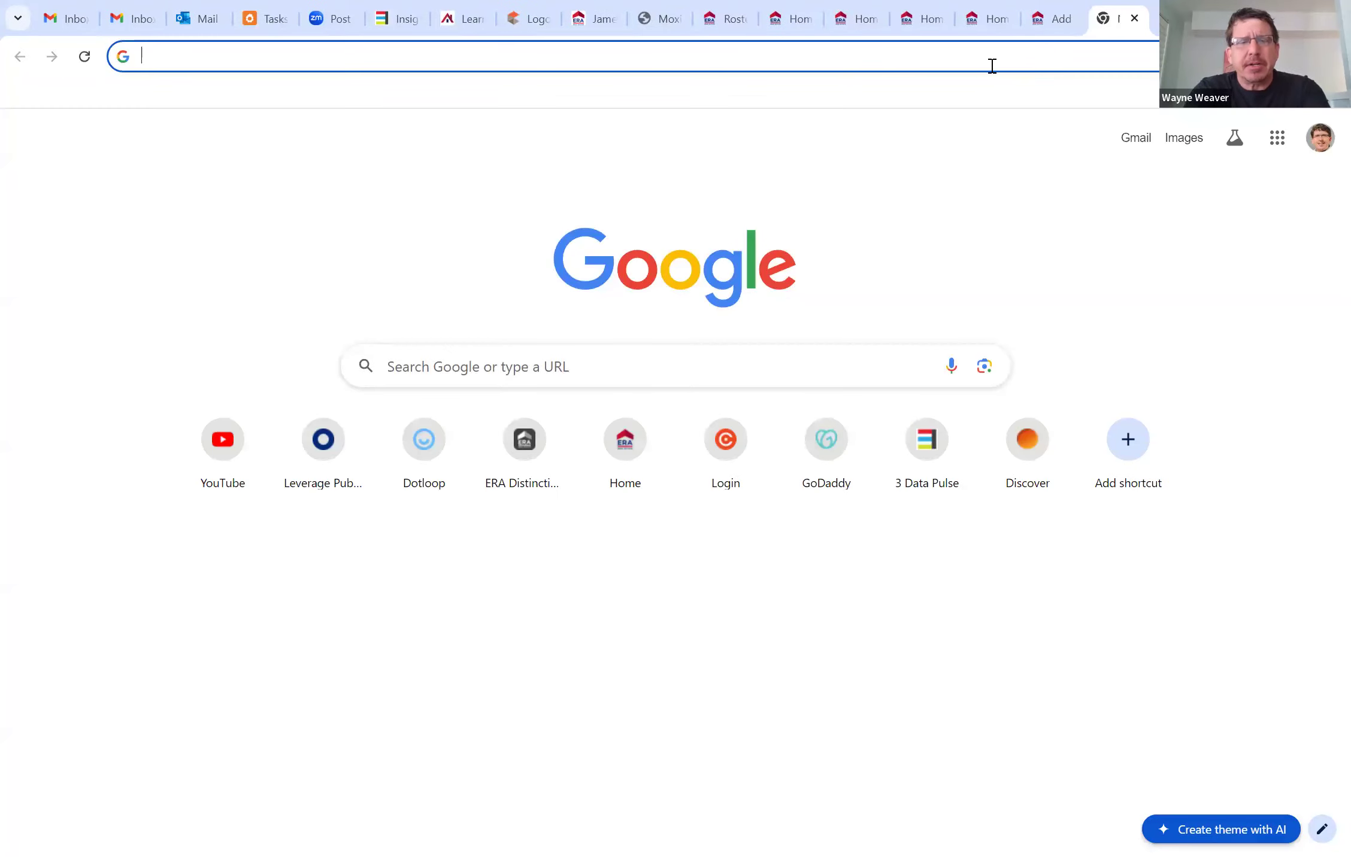
text(era)
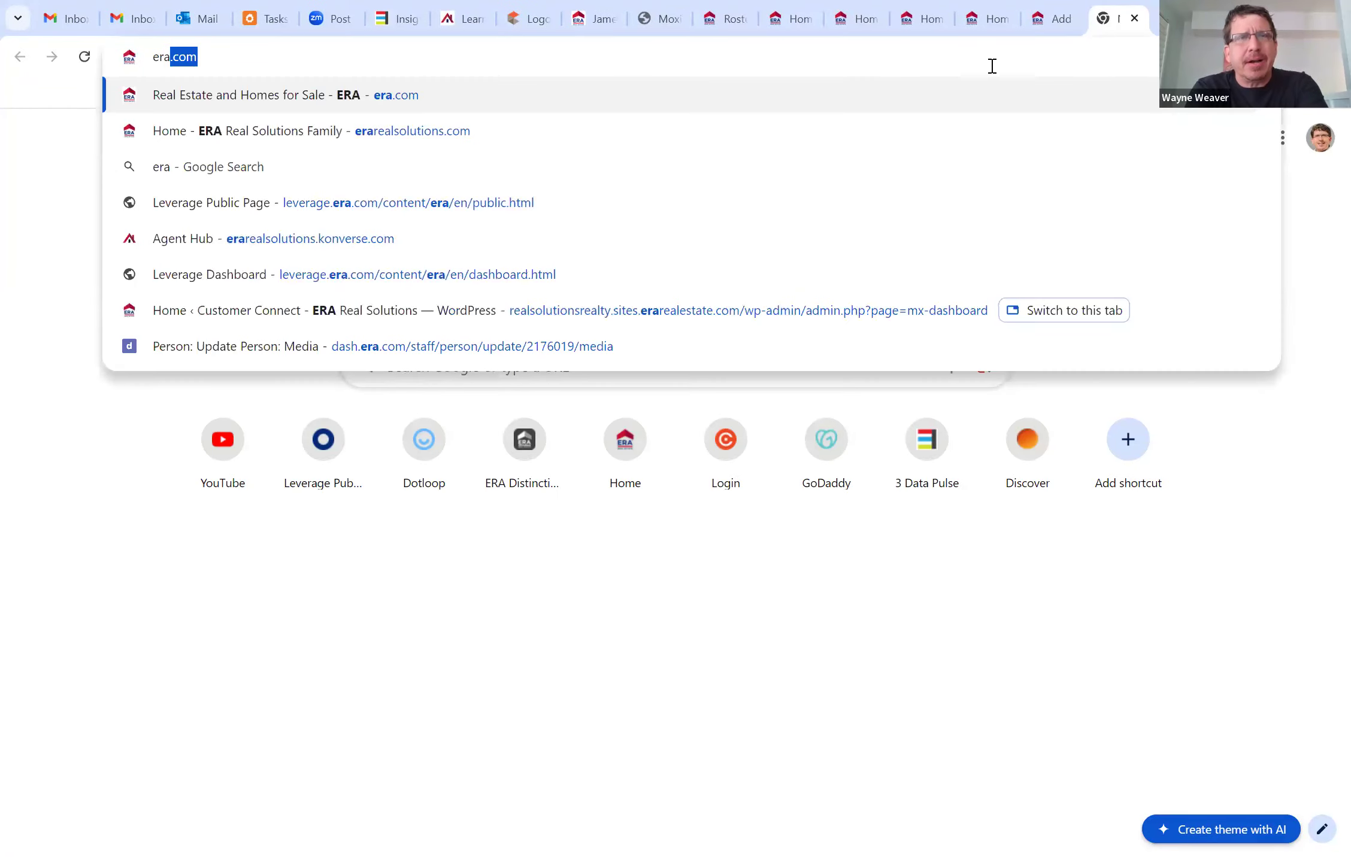
text(realsolutions)
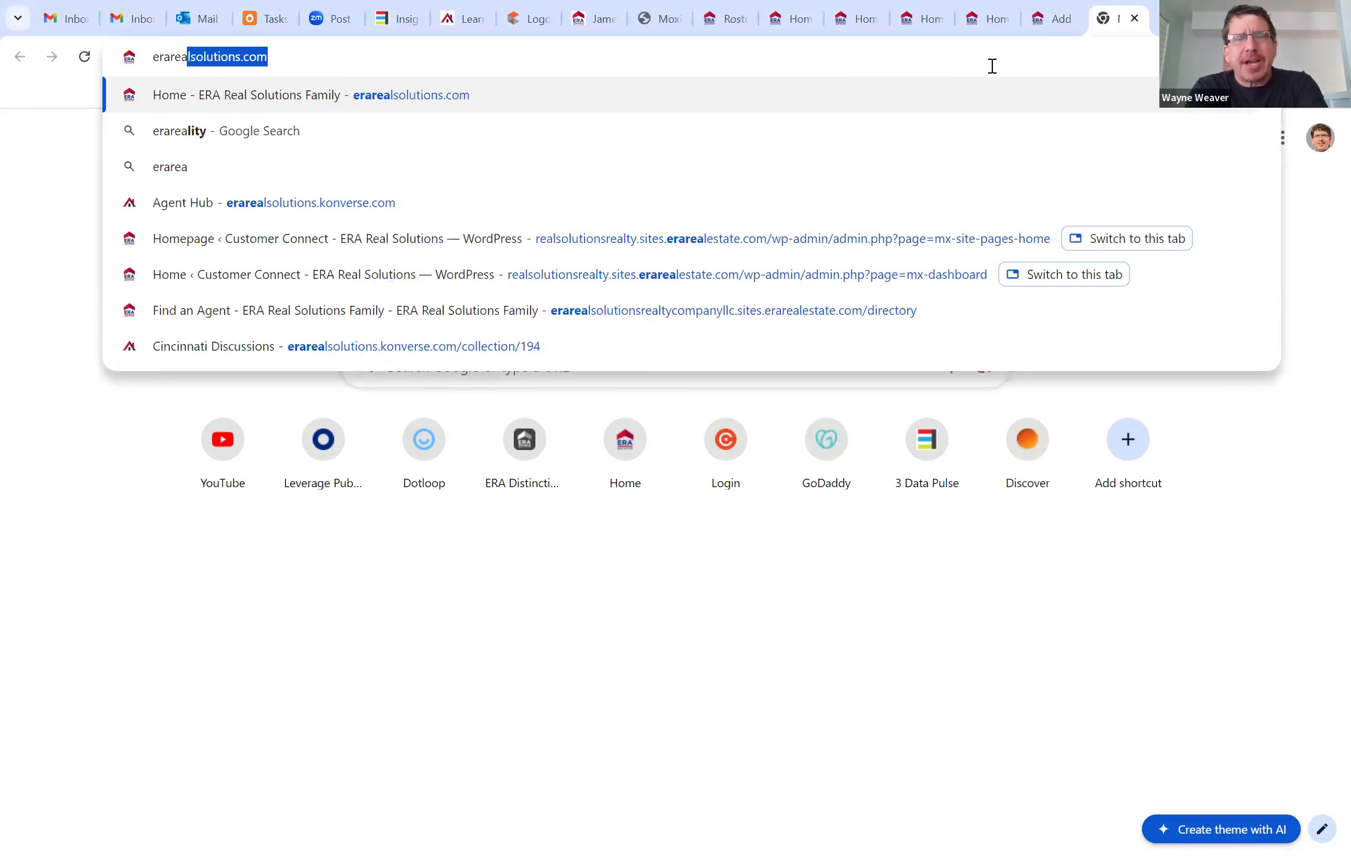
key(Return)
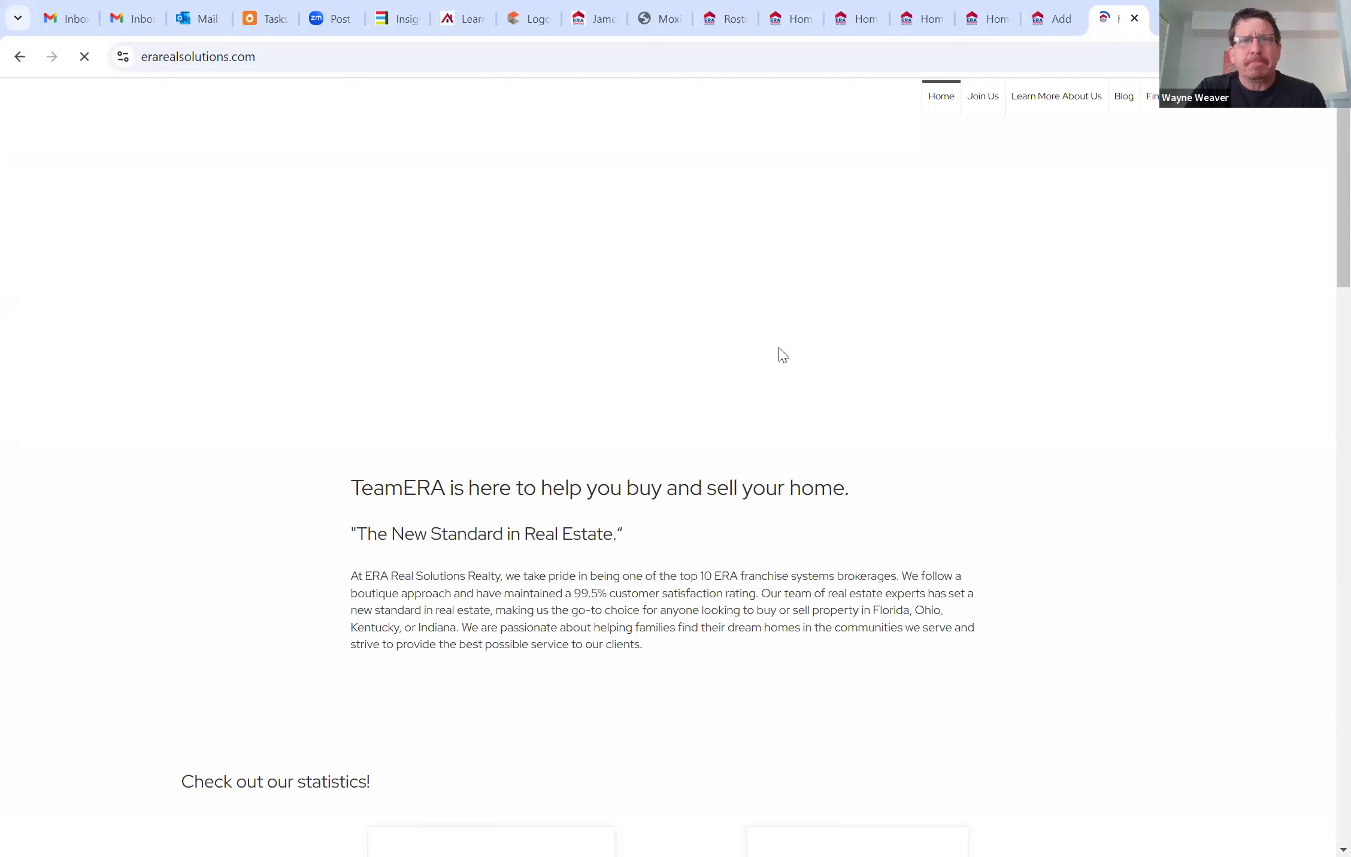
scroll(753, 465, down, 3)
scroll(752, 464, down, 3)
scroll(730, 446, up, 6)
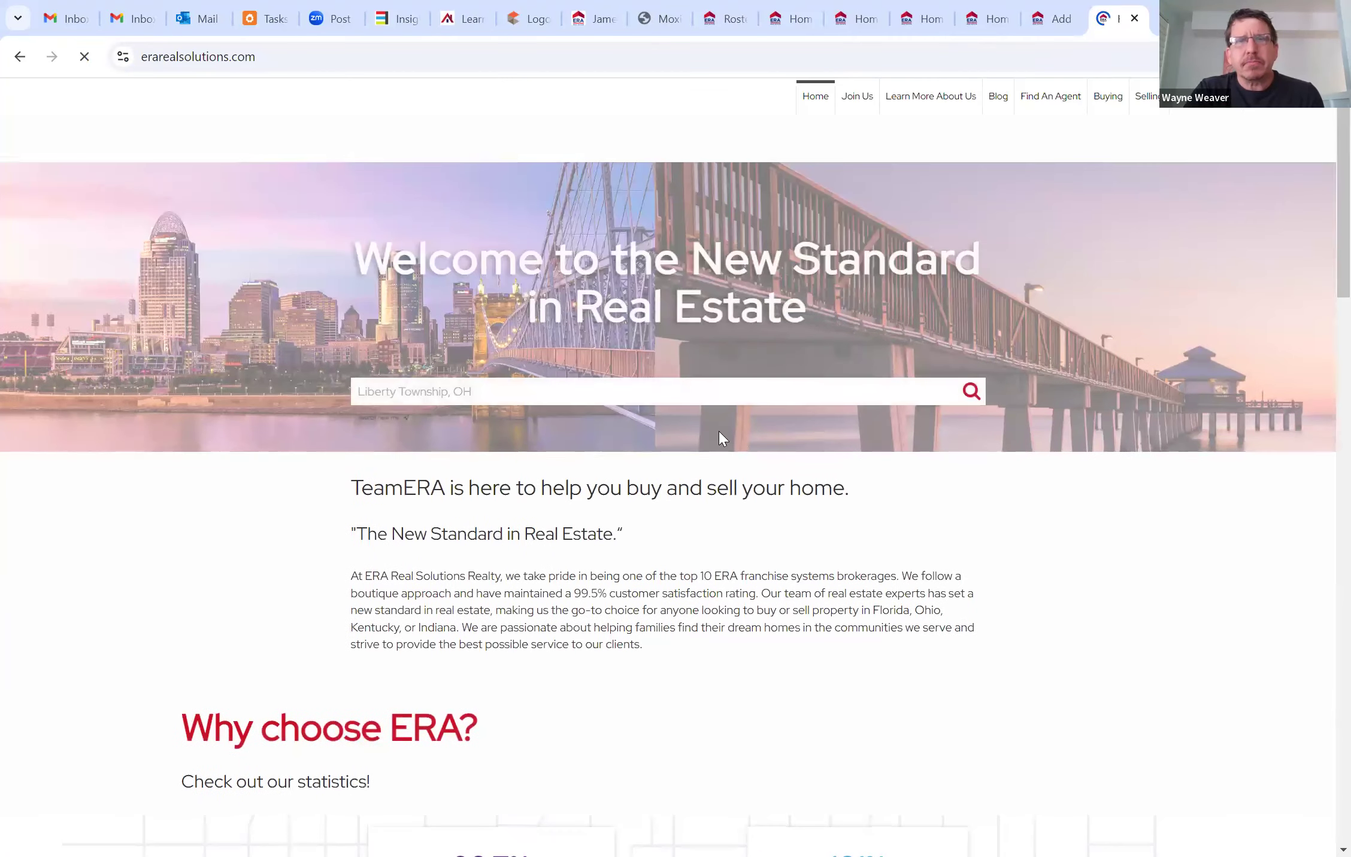
click(650, 393)
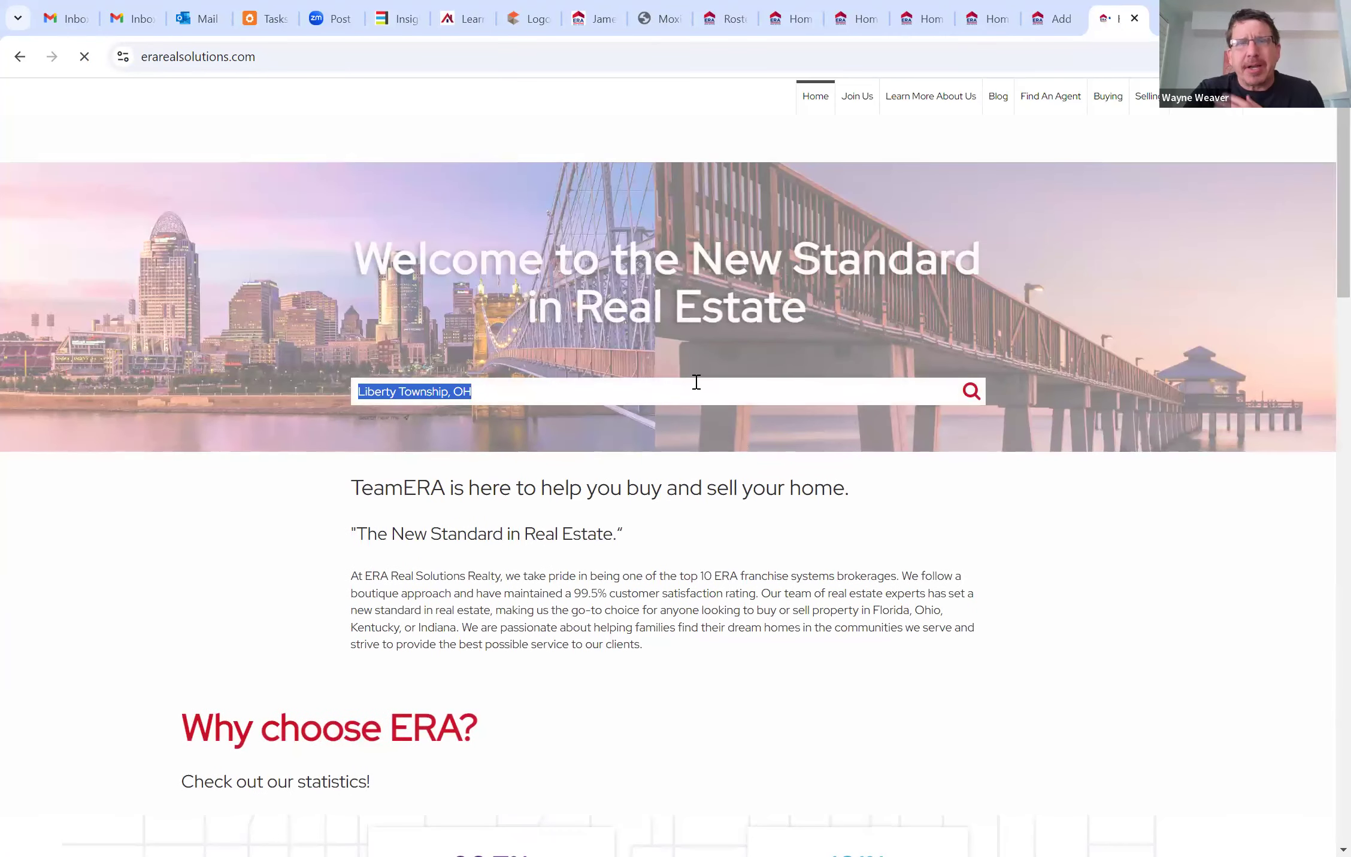
click(971, 400)
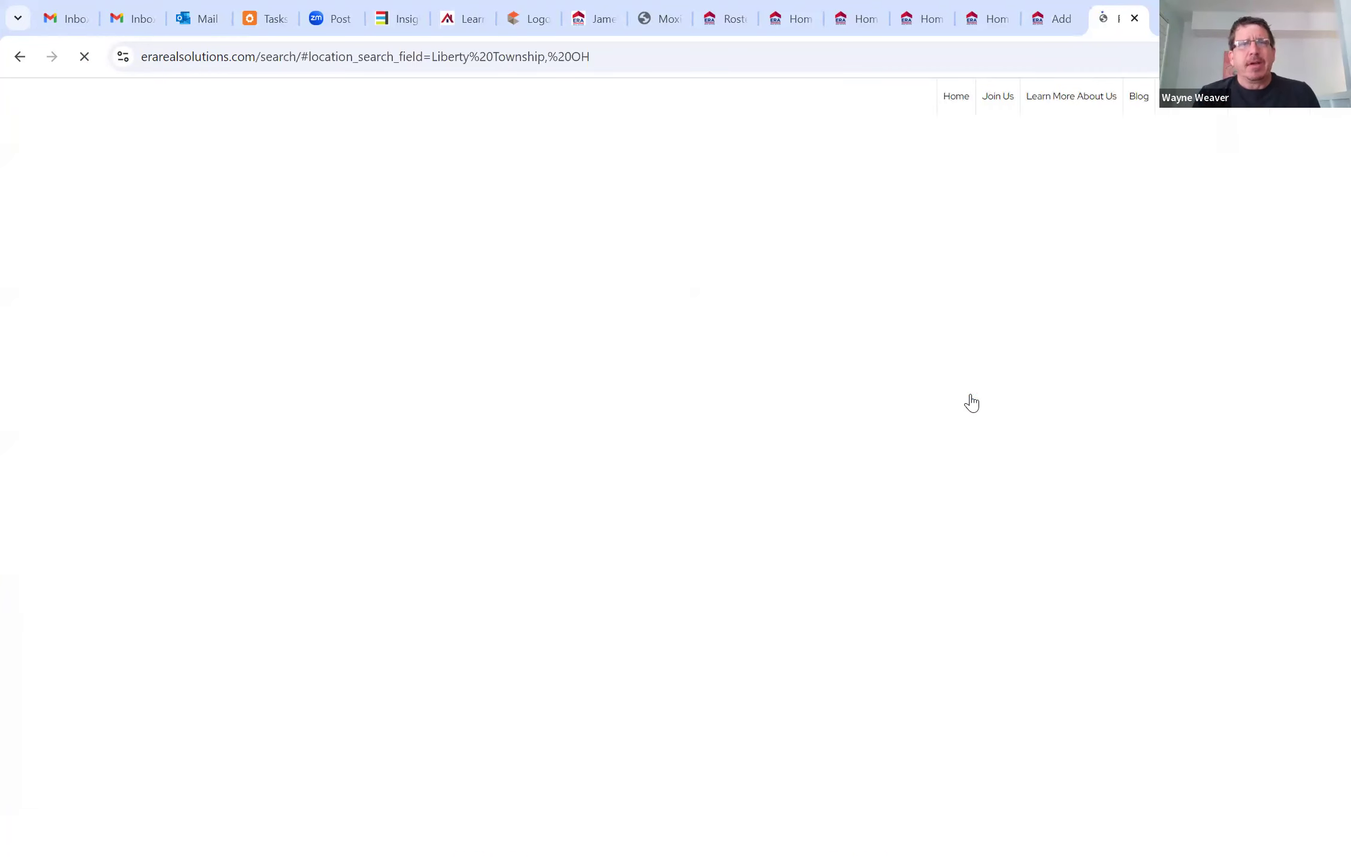
Copy the web address of the Liberty Township results and paste it as the new custom search's path
click(419, 57)
key(ctrl+c)
click(1052, 19)
click(502, 284)
key(ctrl+v)
scroll(501, 284, up, 3)
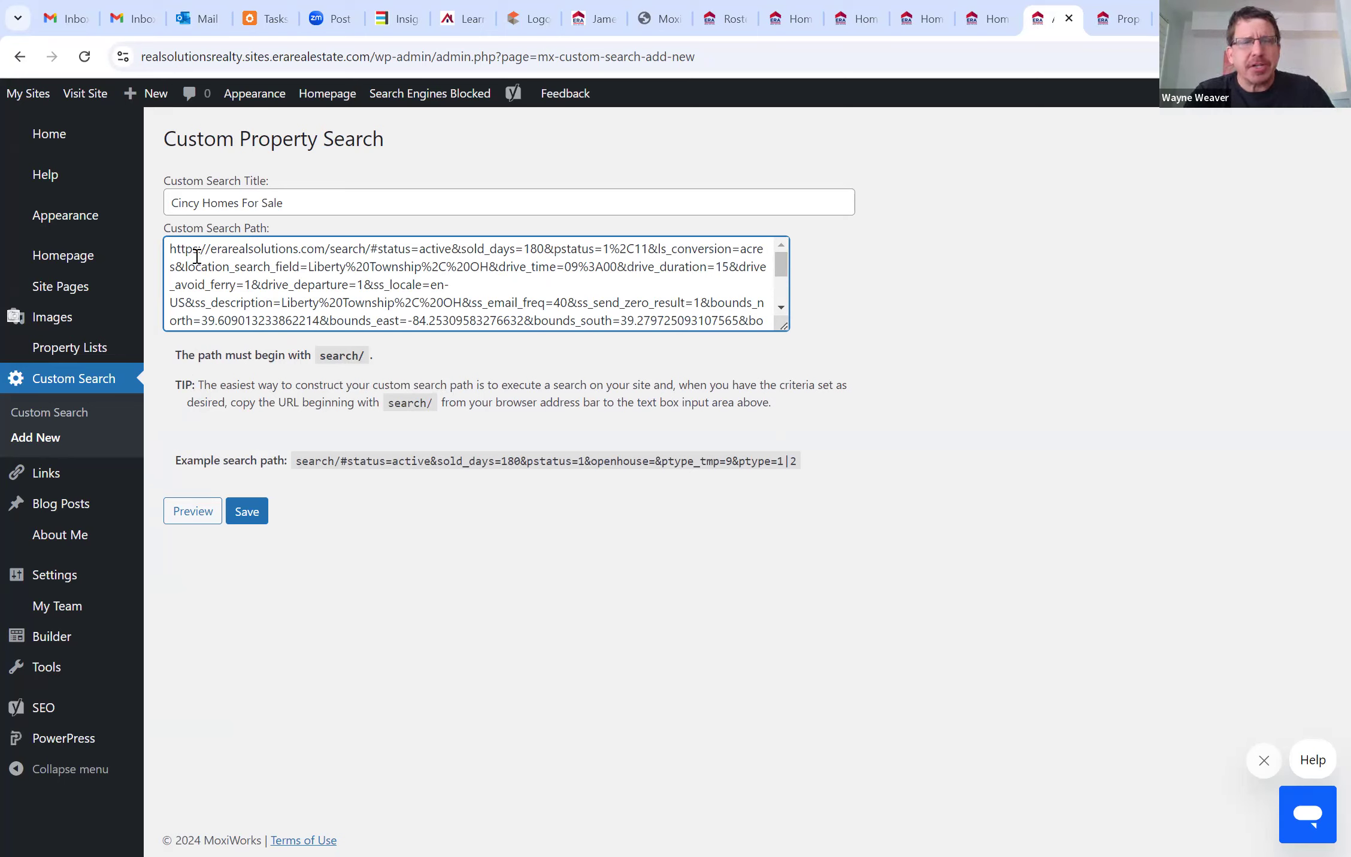
Add "search/" at the very beginning of the custom search path and save the custom search
text(search)
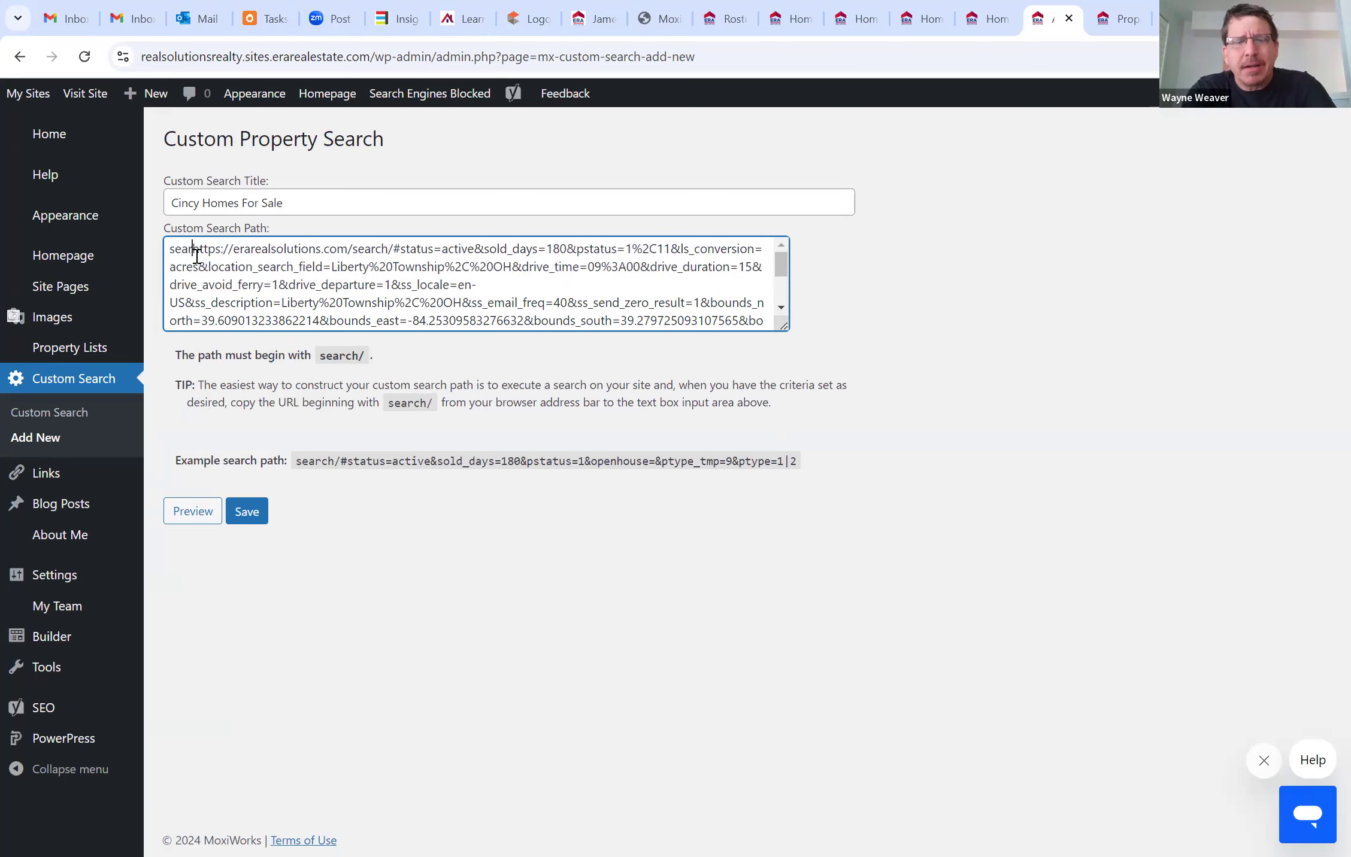
text(/)
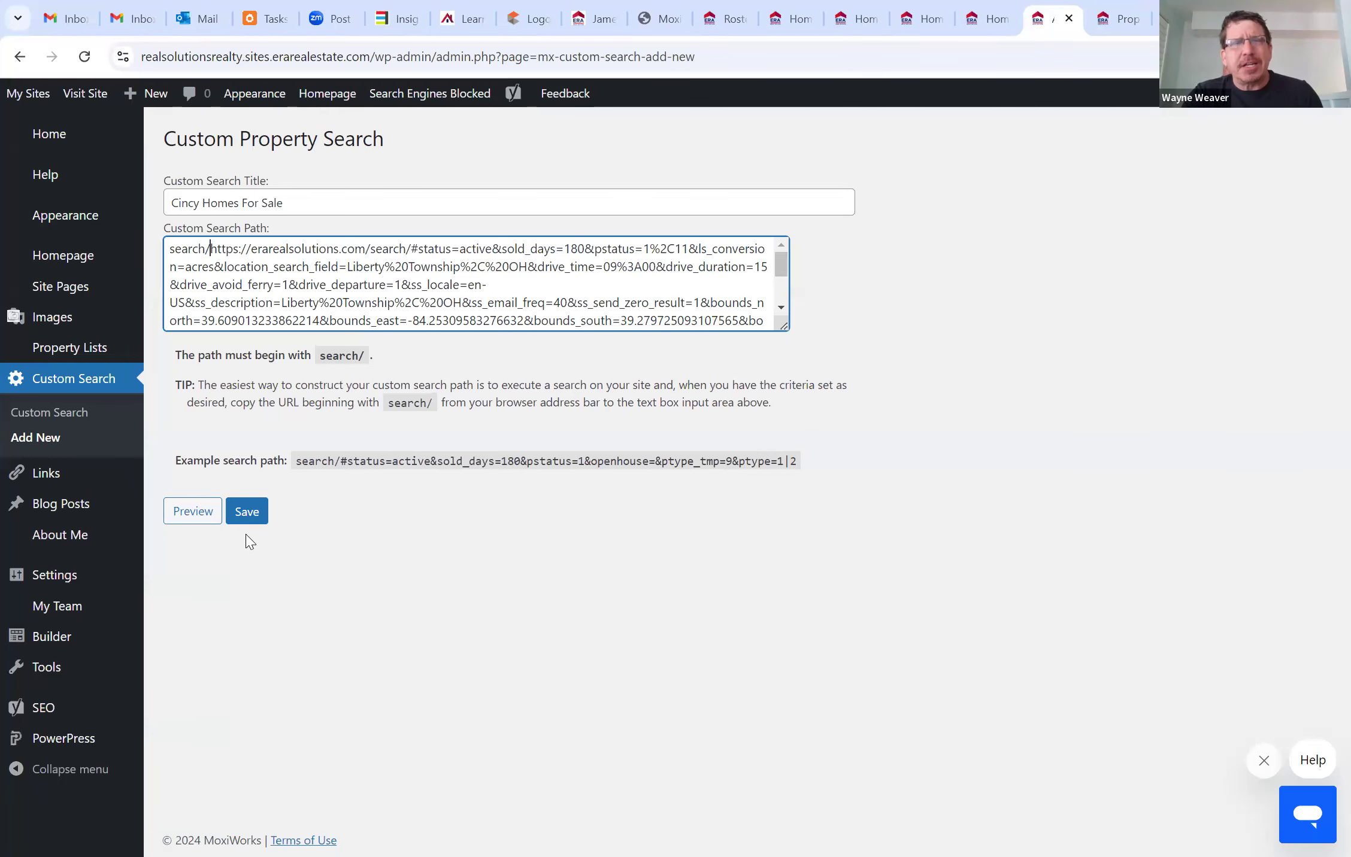
click(240, 515)
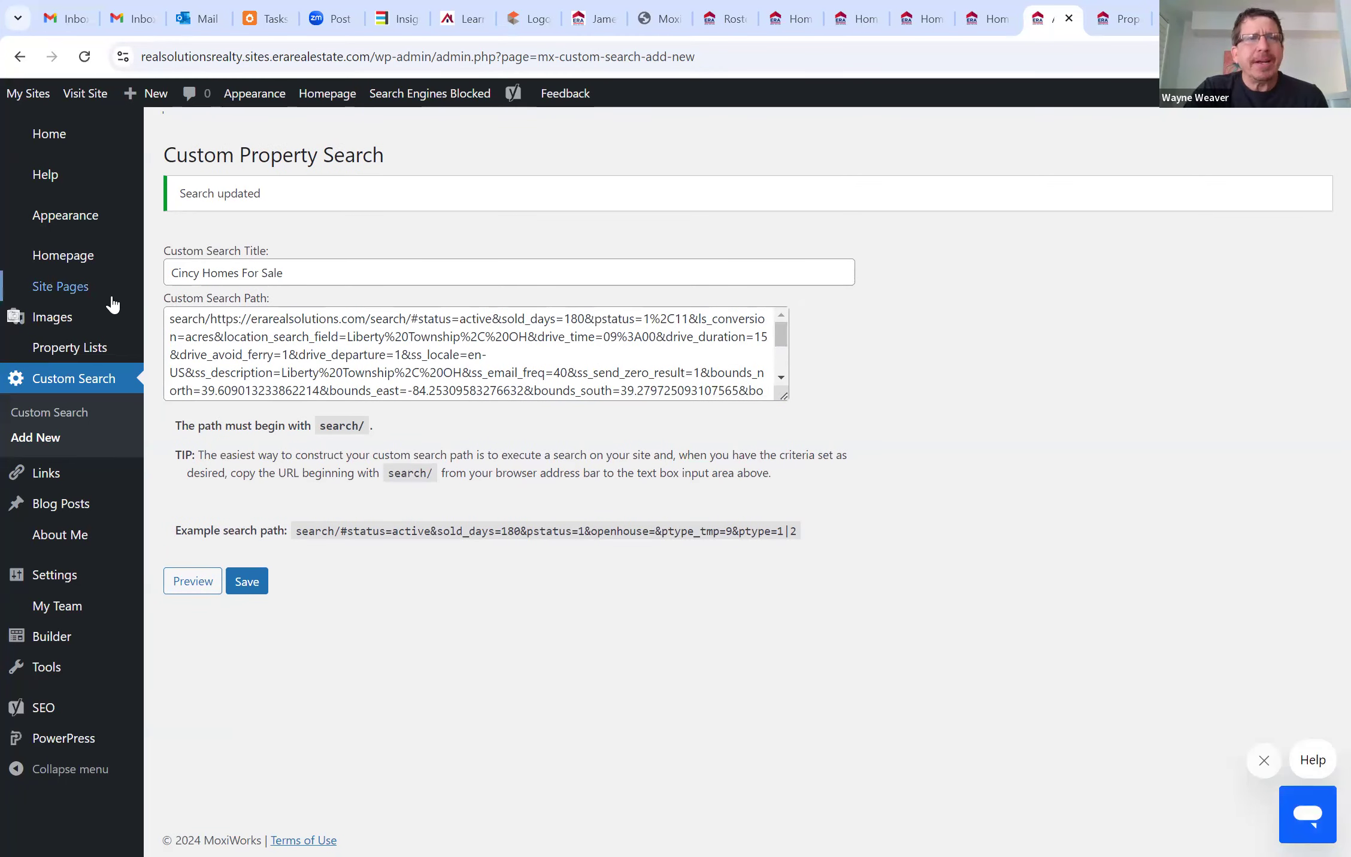
Return to the homepage settings and set the Custom Search Module's results to Cincy Homes For Sale
click(72, 261)
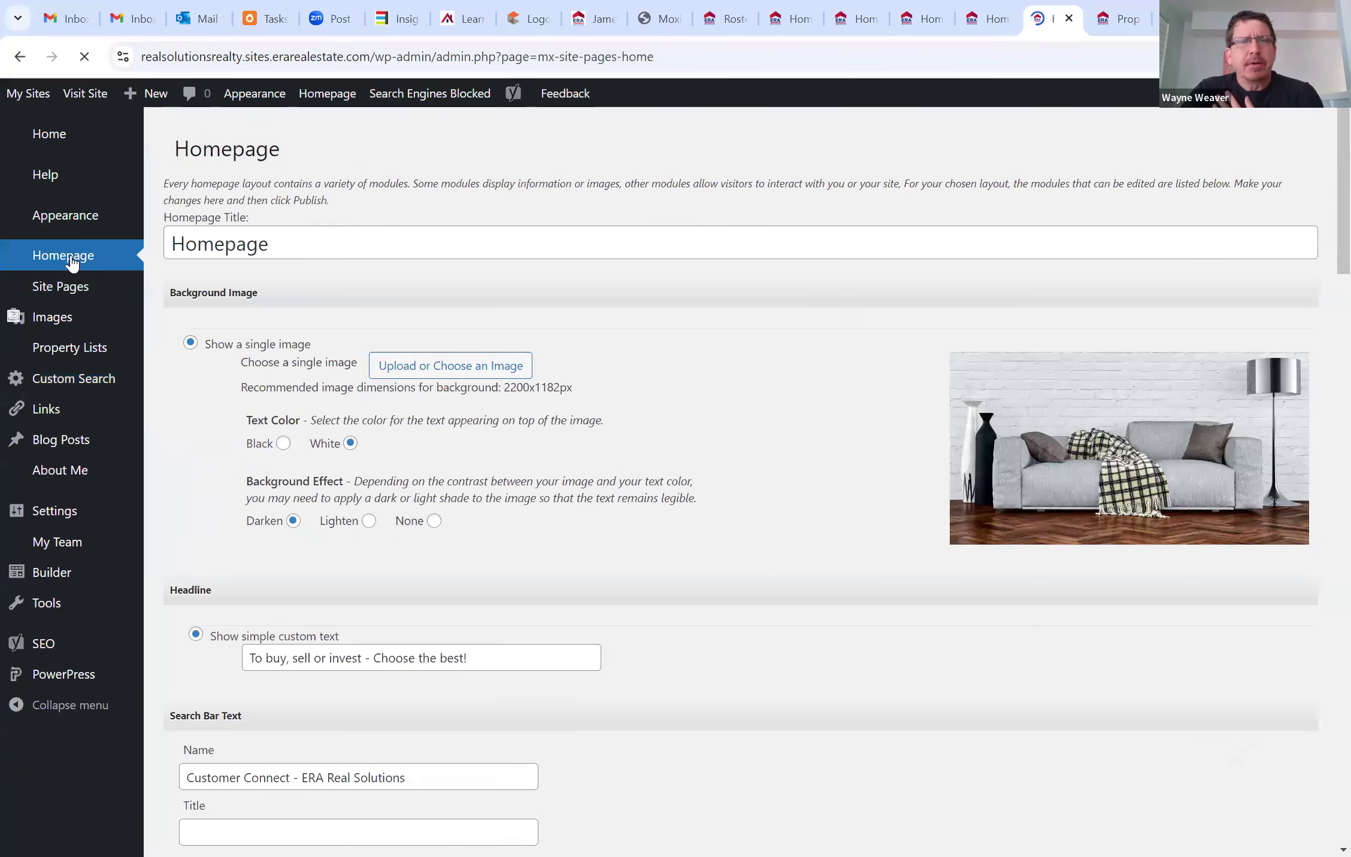
scroll(470, 492, down, 15)
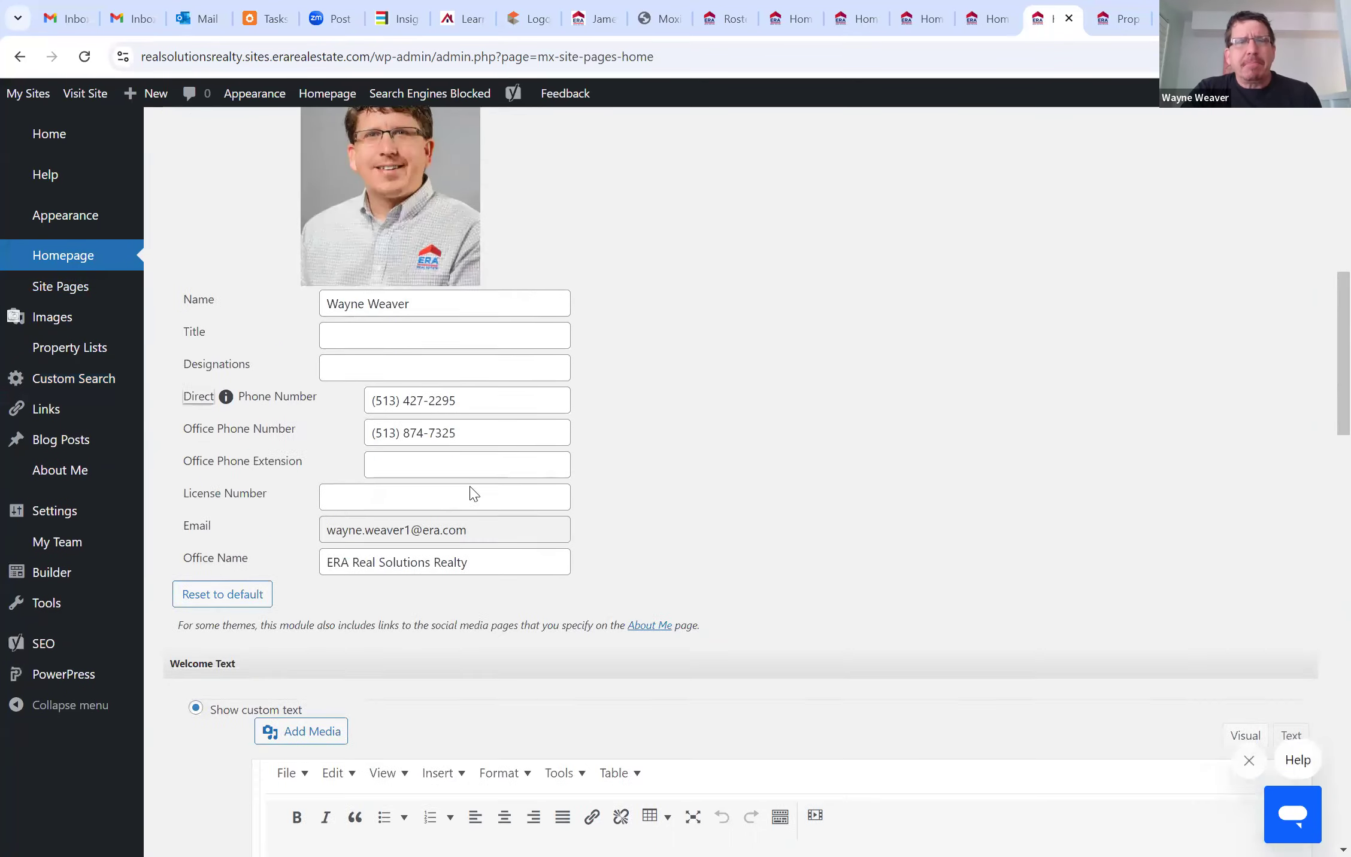
scroll(469, 492, down, 12)
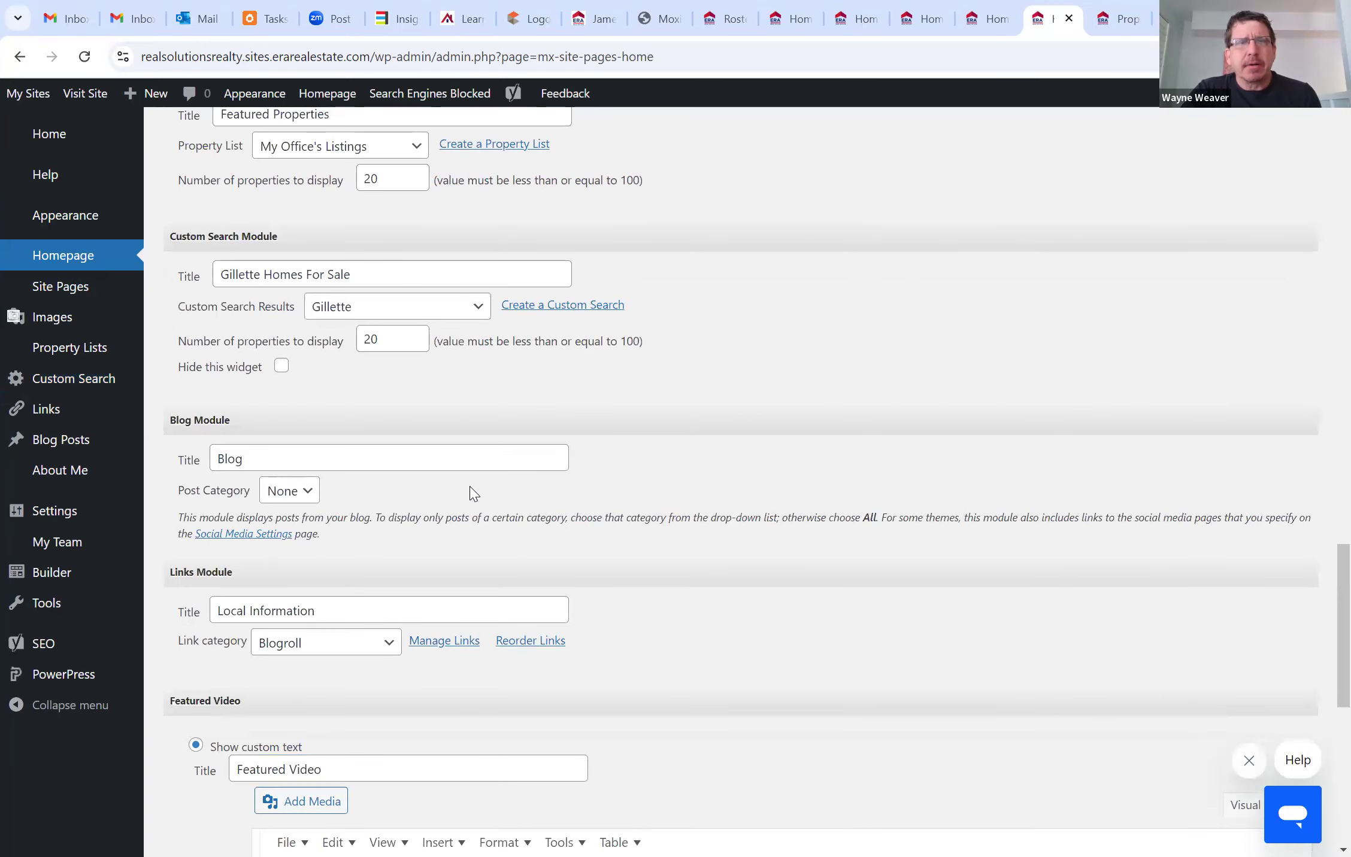
click(479, 308)
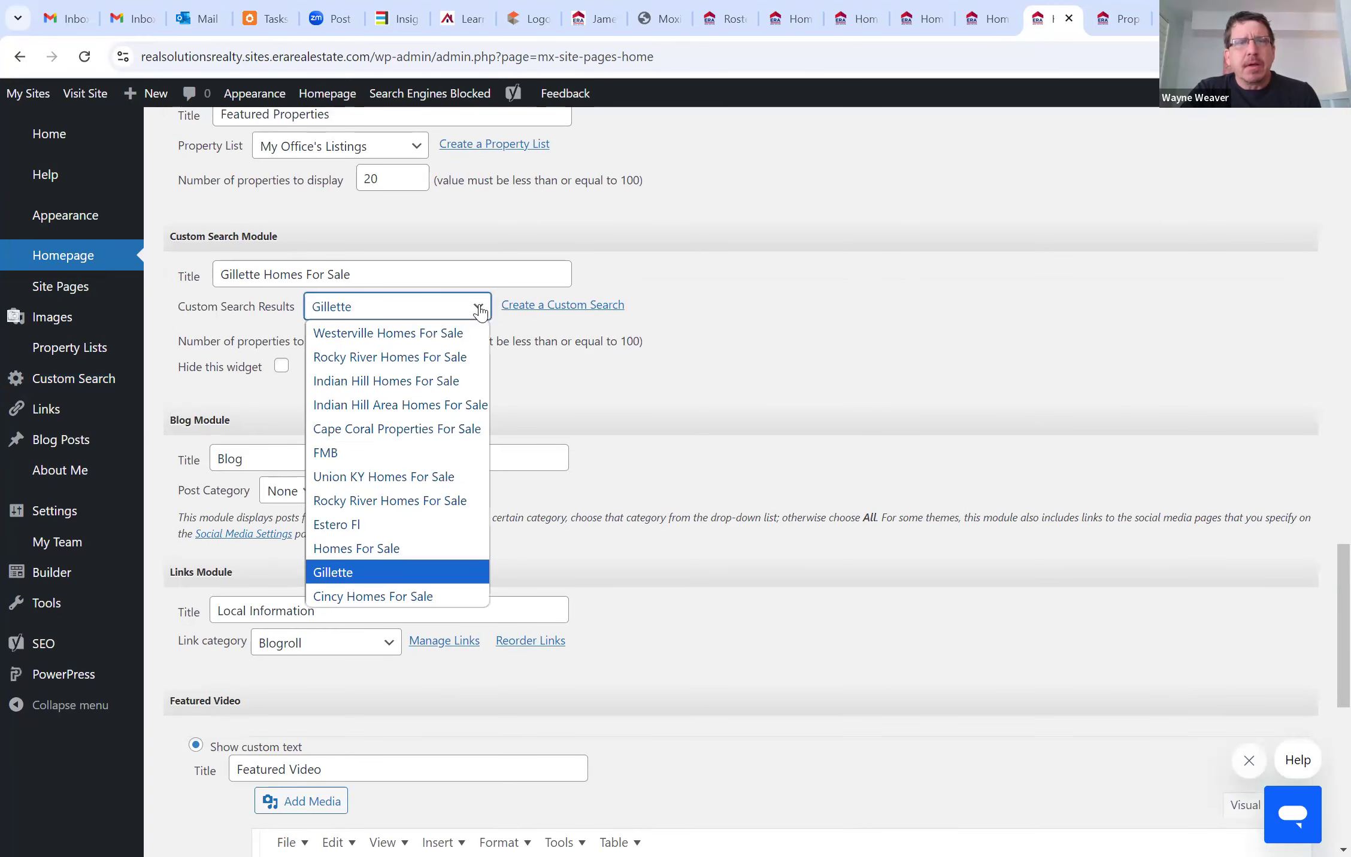
click(423, 606)
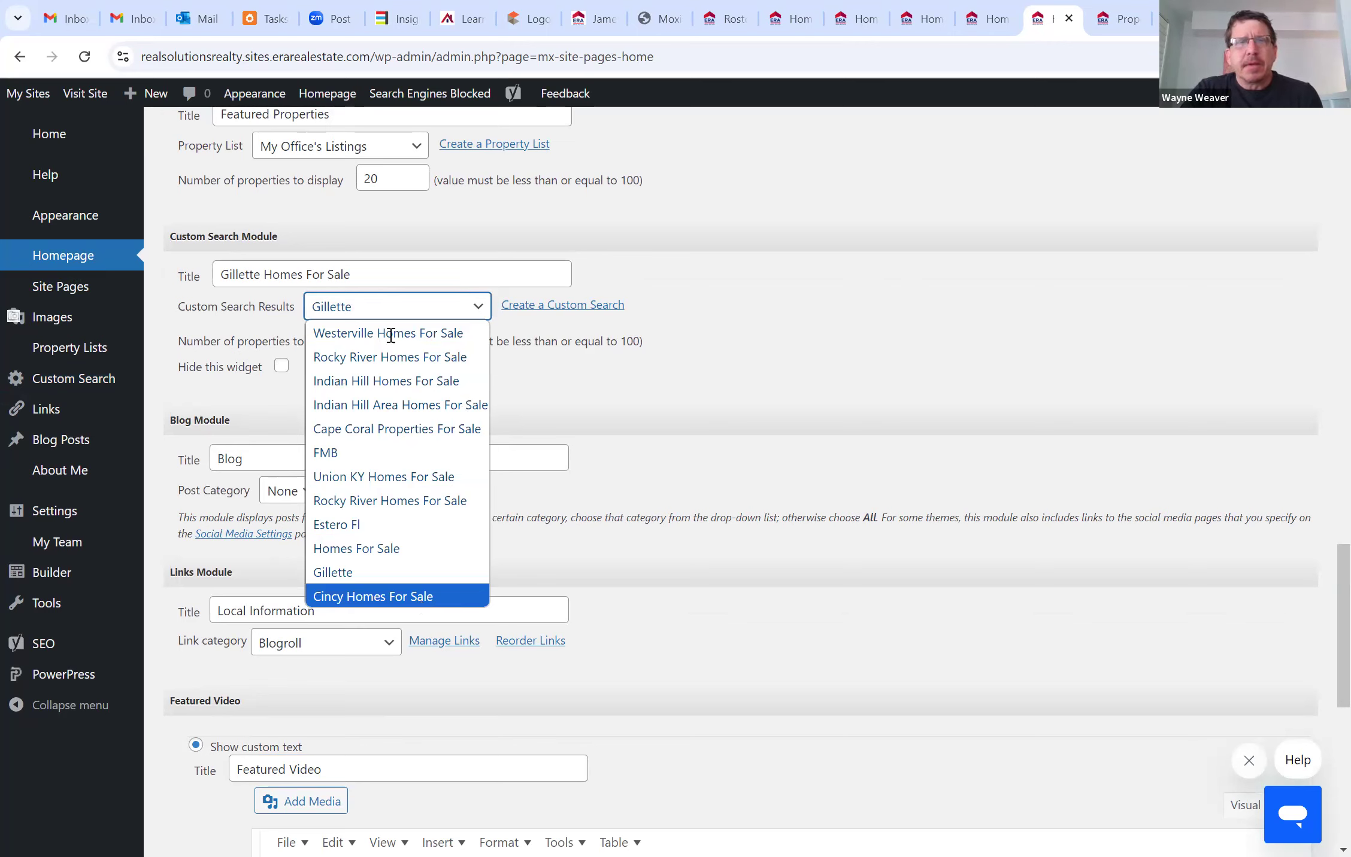
Retitle the Custom Search Module as "Cincy Homes For Sale"
drag(372, 276, 192, 272)
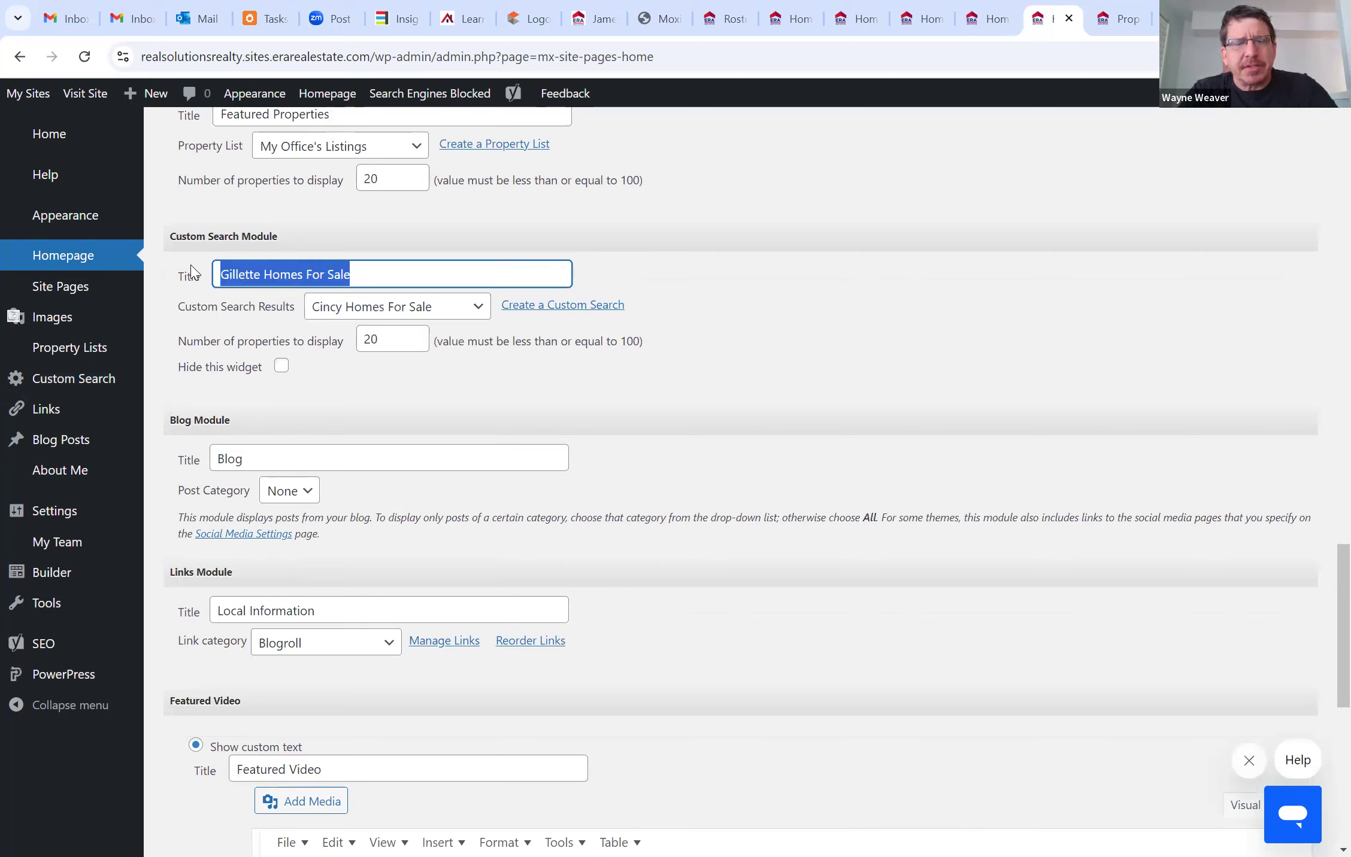
text(Cincy)
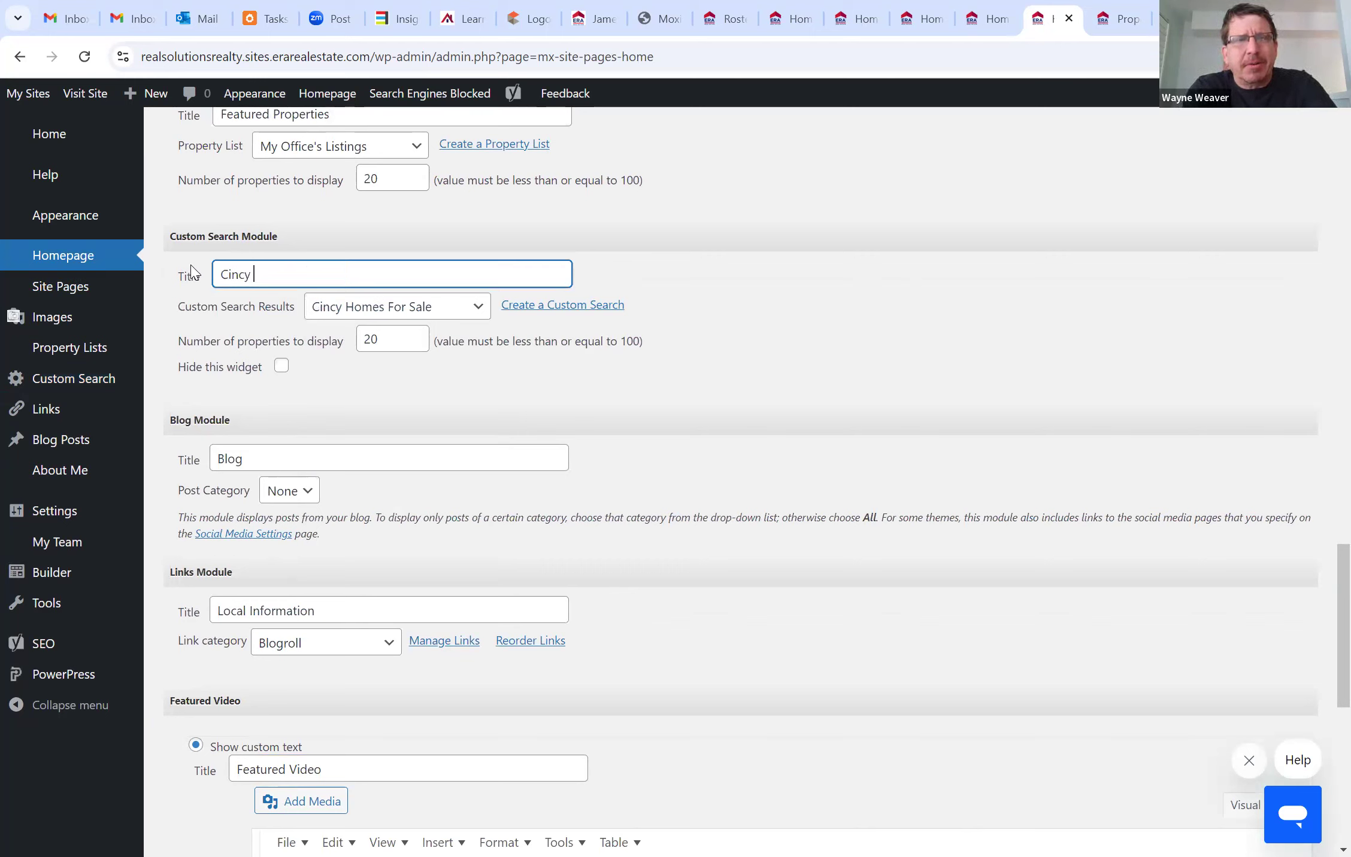
text( Homes FOr Sale)
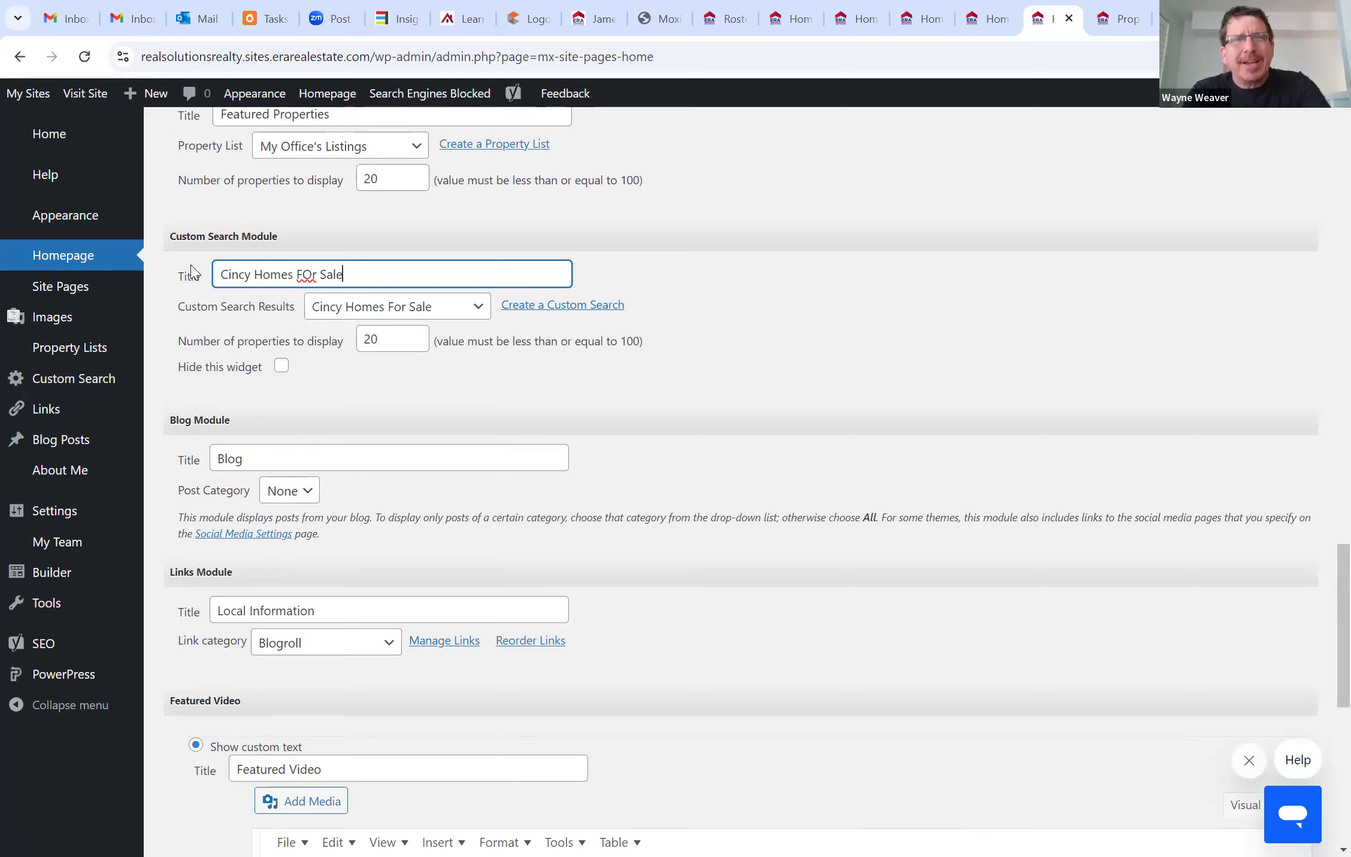
key(BackSpace)
key(BackSpace)
key(BackSpace)
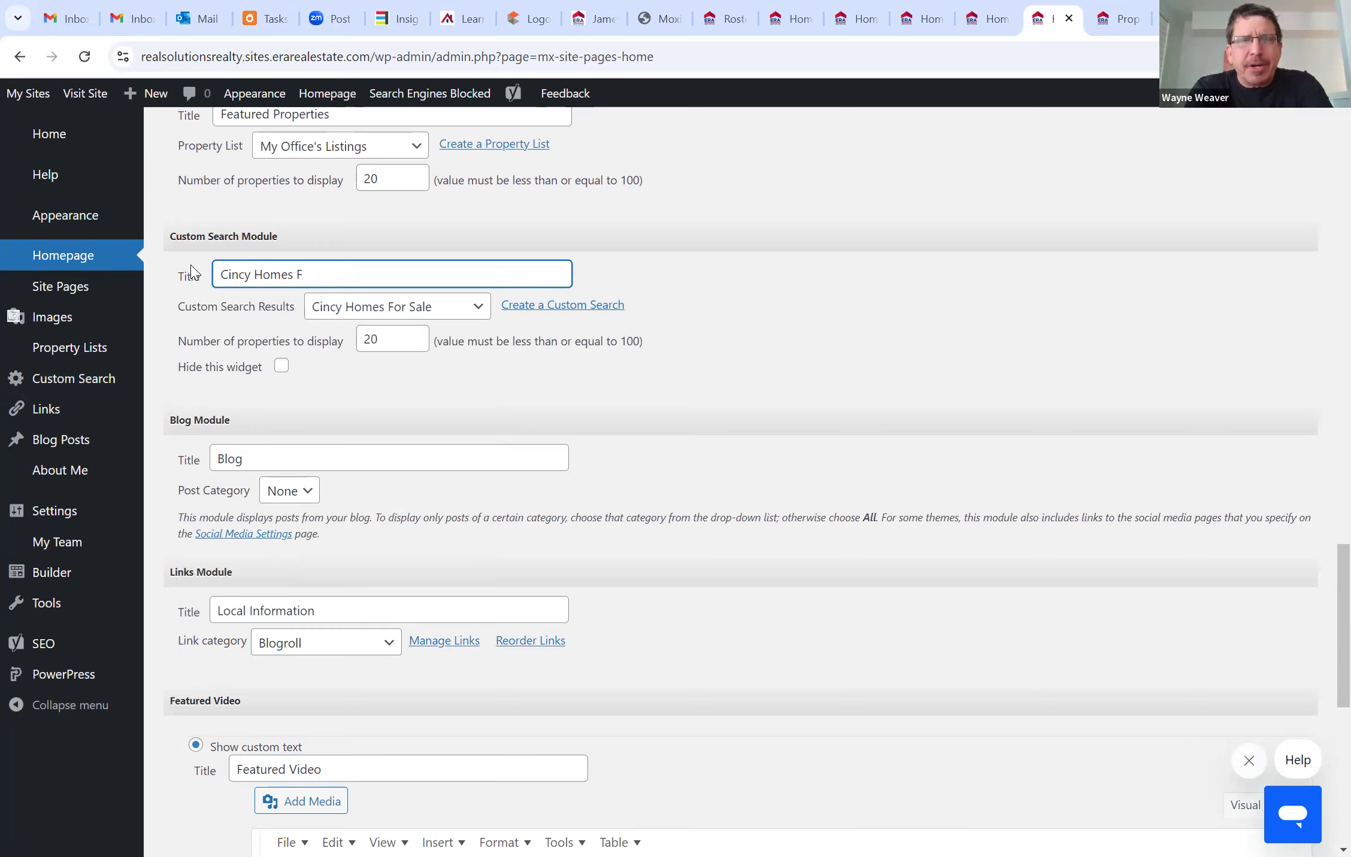
text(or Sale)
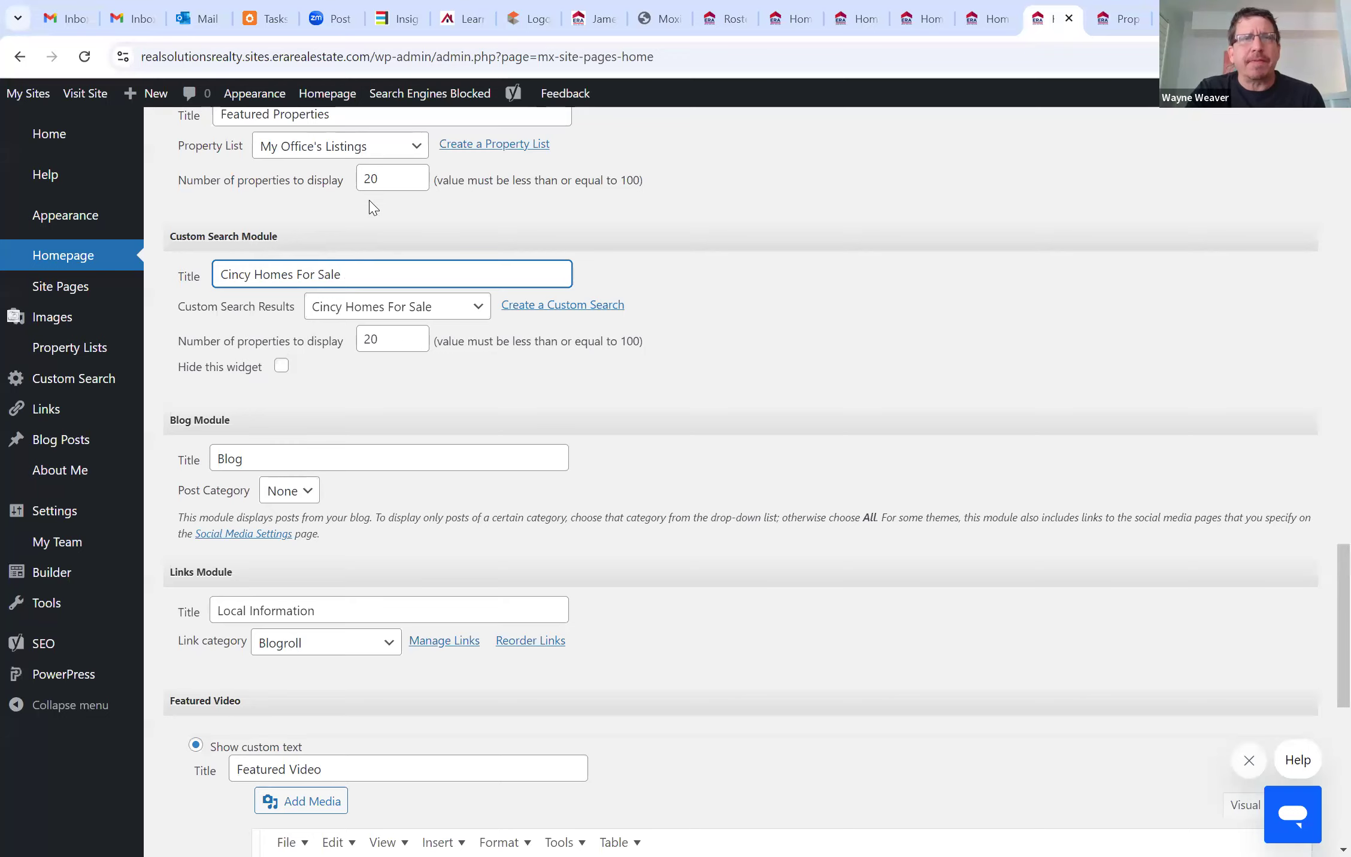
Review the homepage settings from the Featured Properties and Custom Search modules down to Featured Video
scroll(371, 207, up, 3)
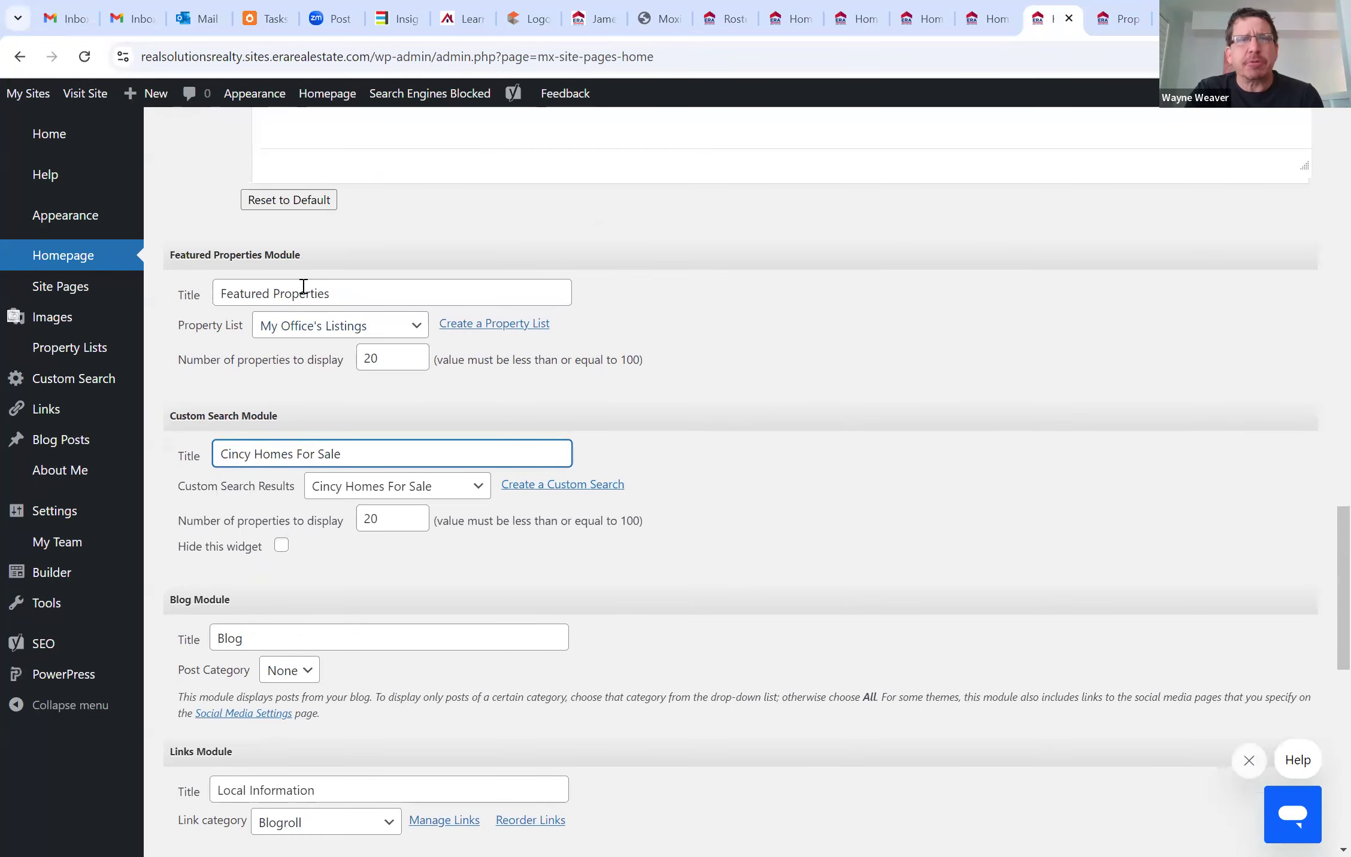
scroll(820, 458, down, 10)
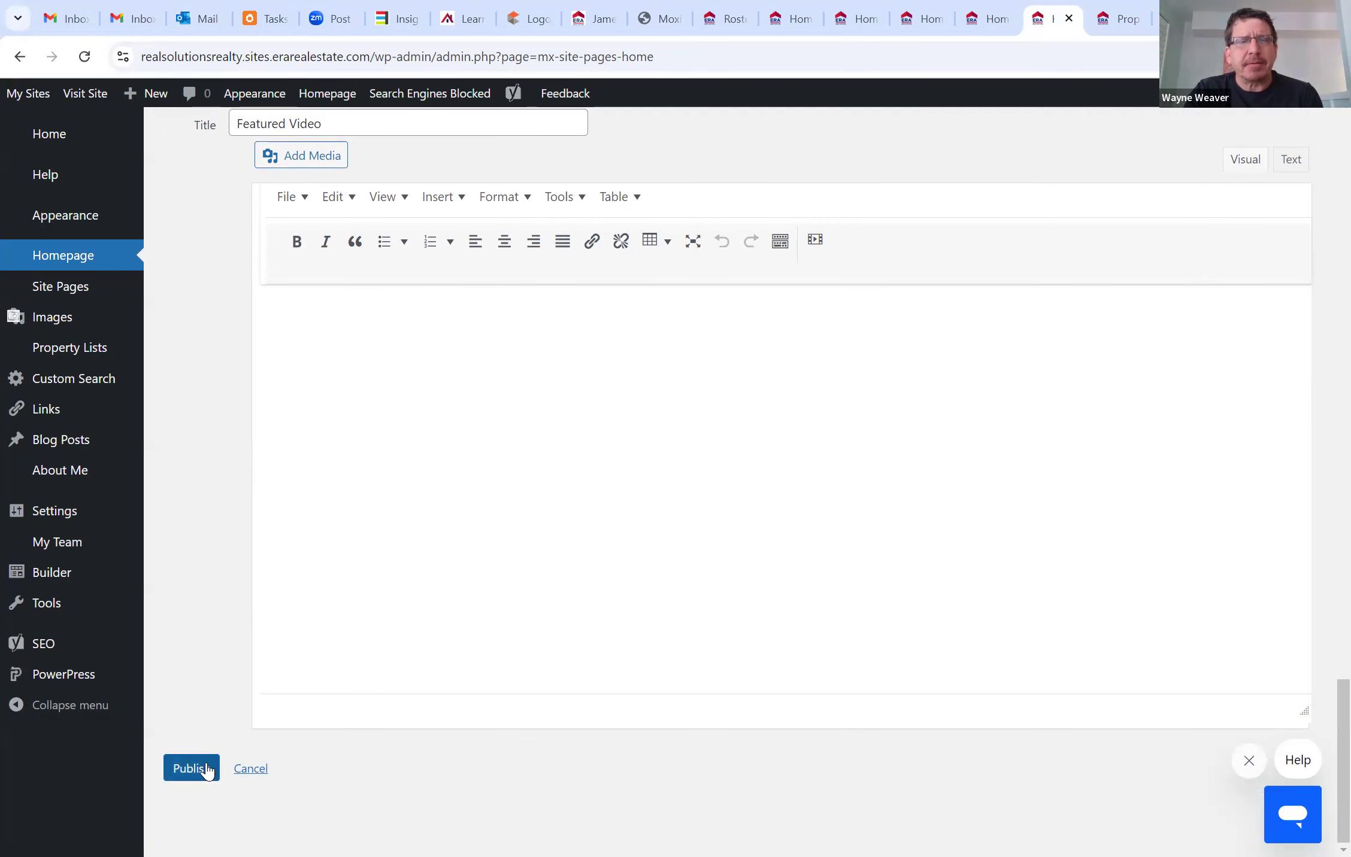
scroll(386, 645, up, 10)
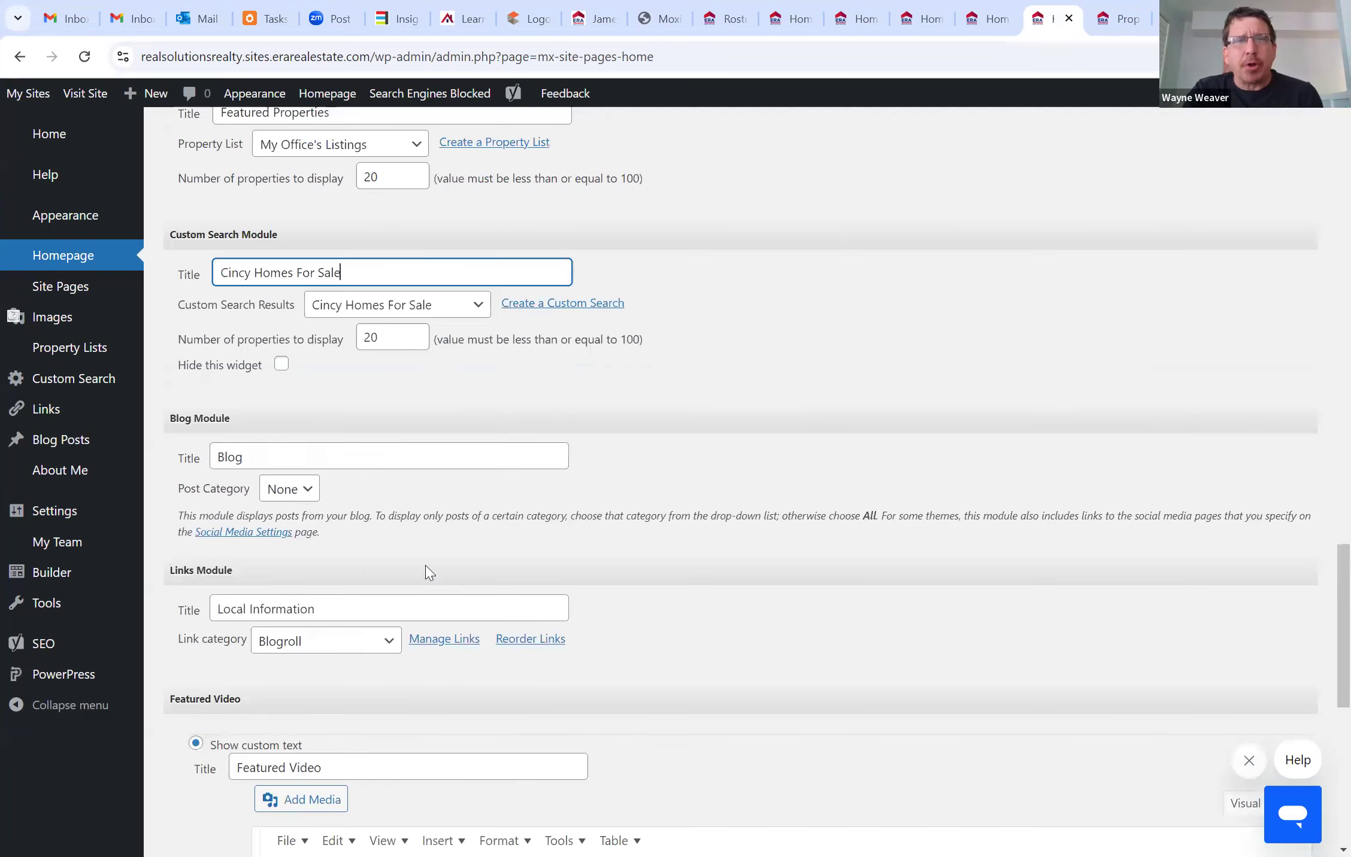
scroll(428, 572, up, 1)
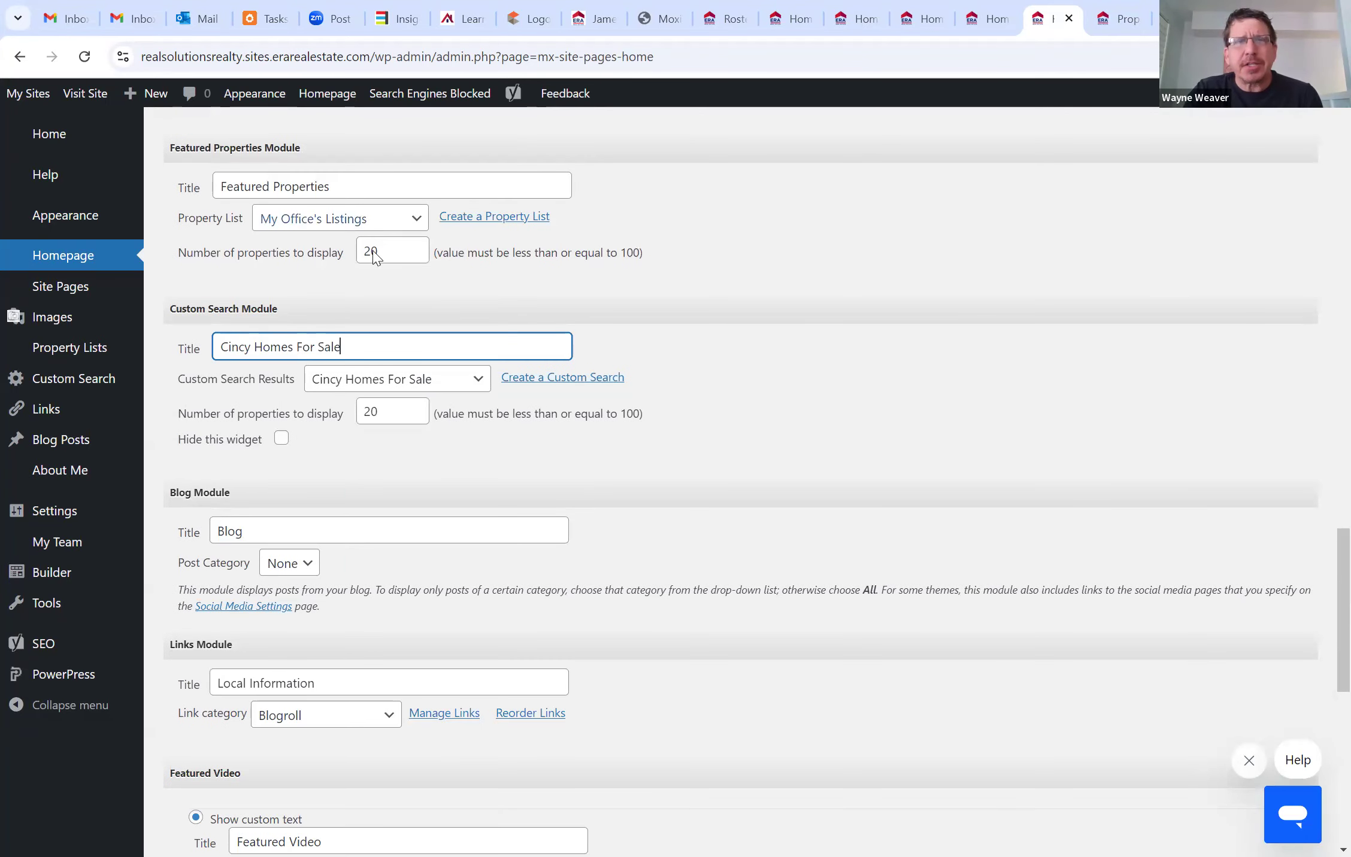
scroll(392, 582, down, 8)
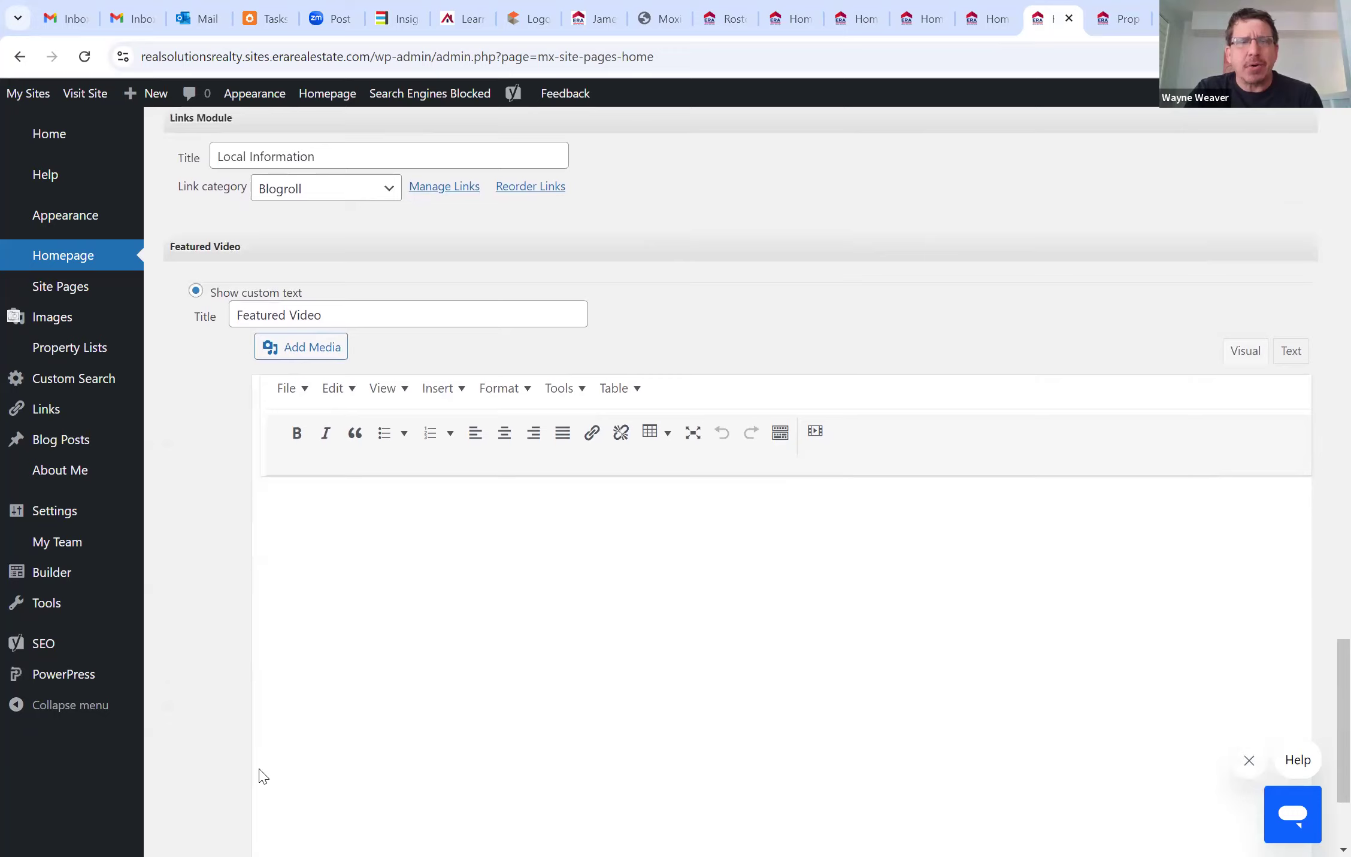
Look over the homepage modules once more and publish the updated homepage settings
scroll(264, 777, down, 3)
click(294, 467)
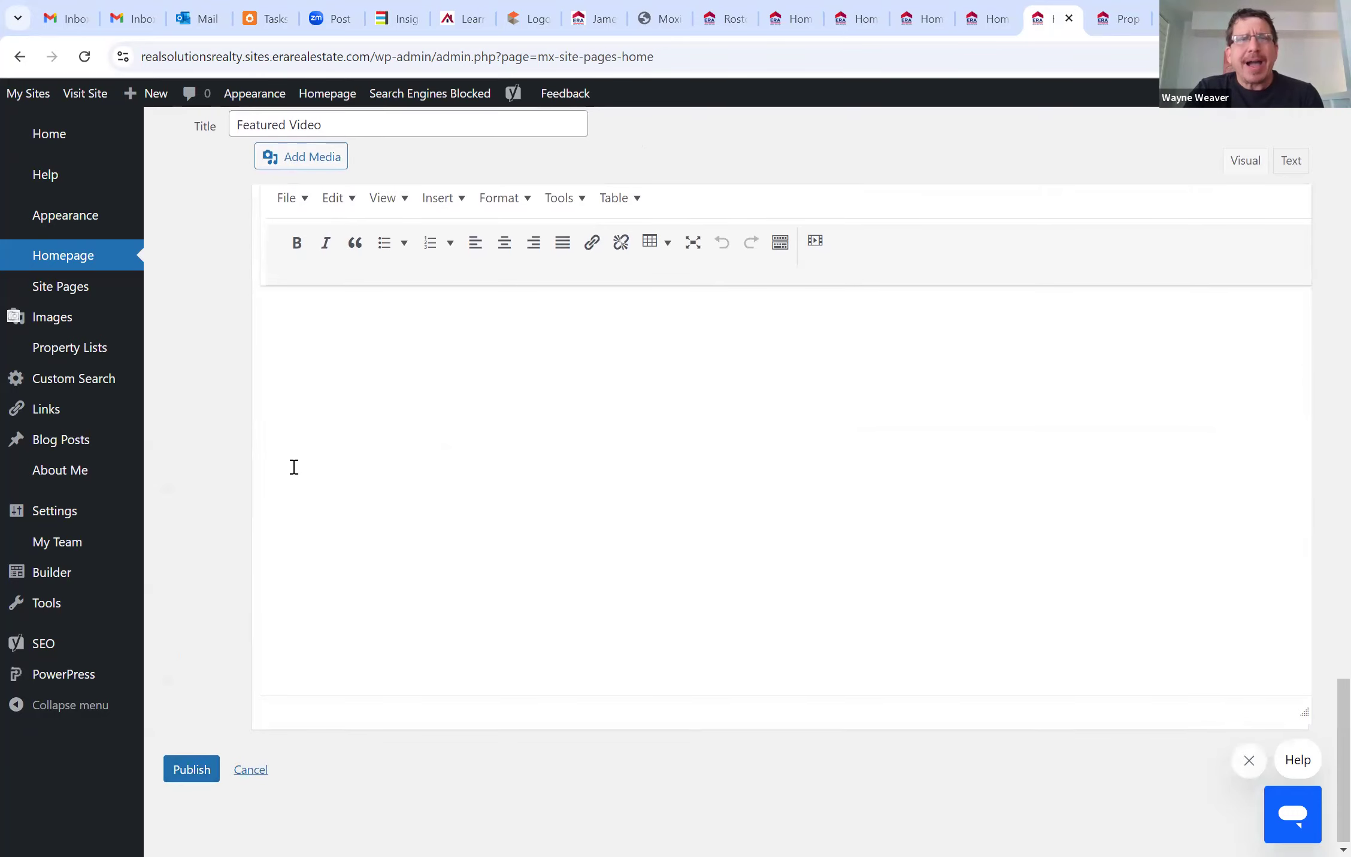
scroll(294, 467, up, 10)
click(329, 431)
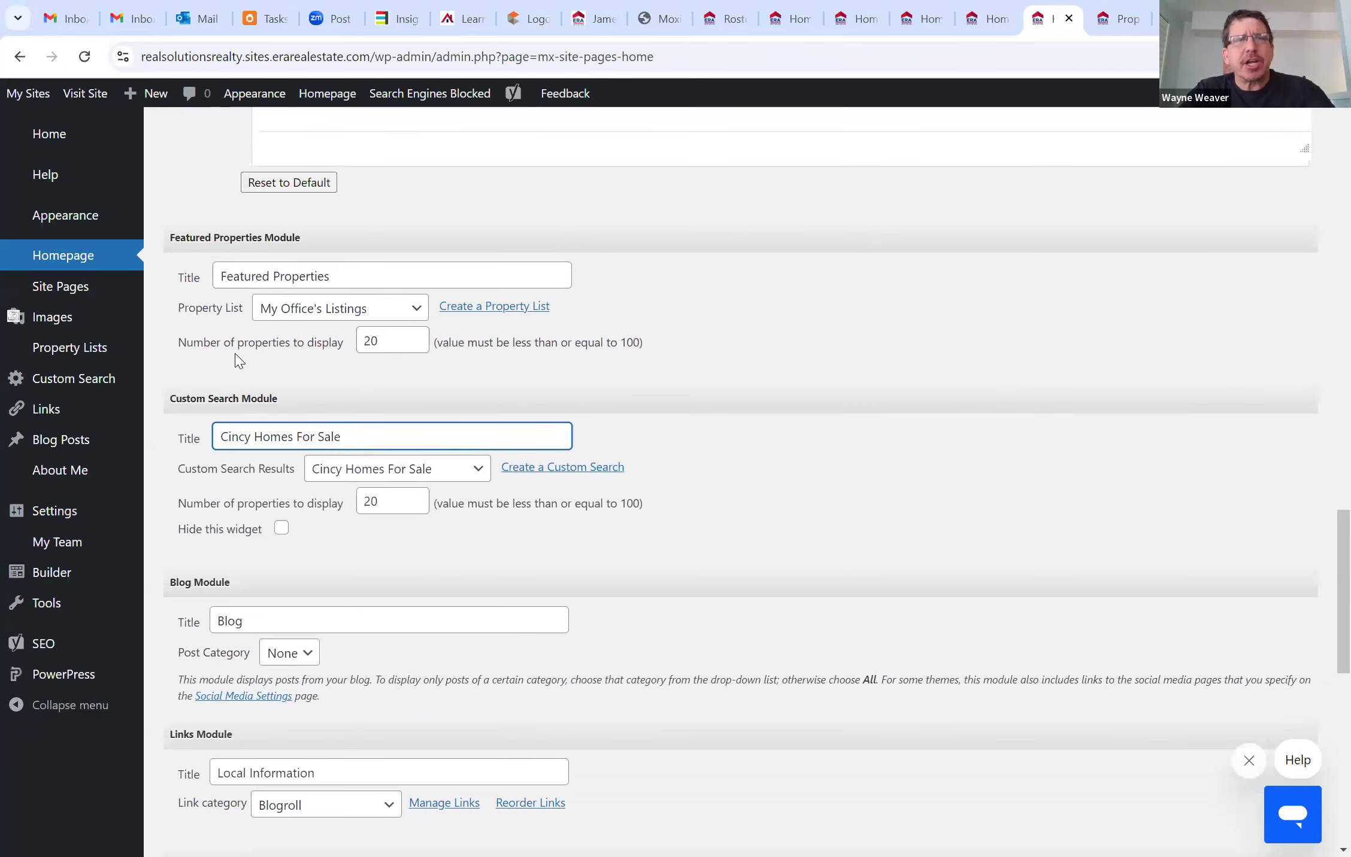
scroll(298, 643, down, 5)
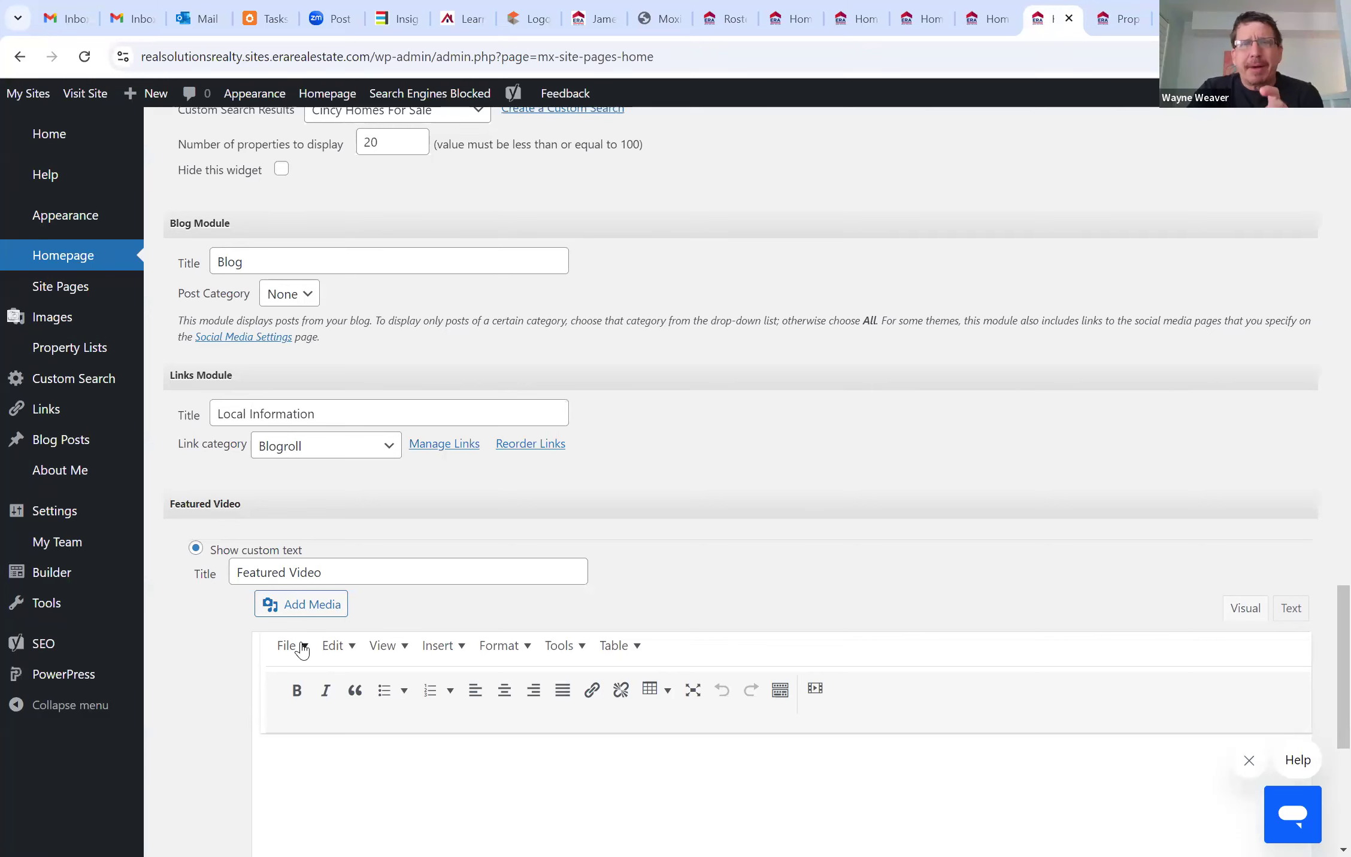
scroll(311, 767, down, 6)
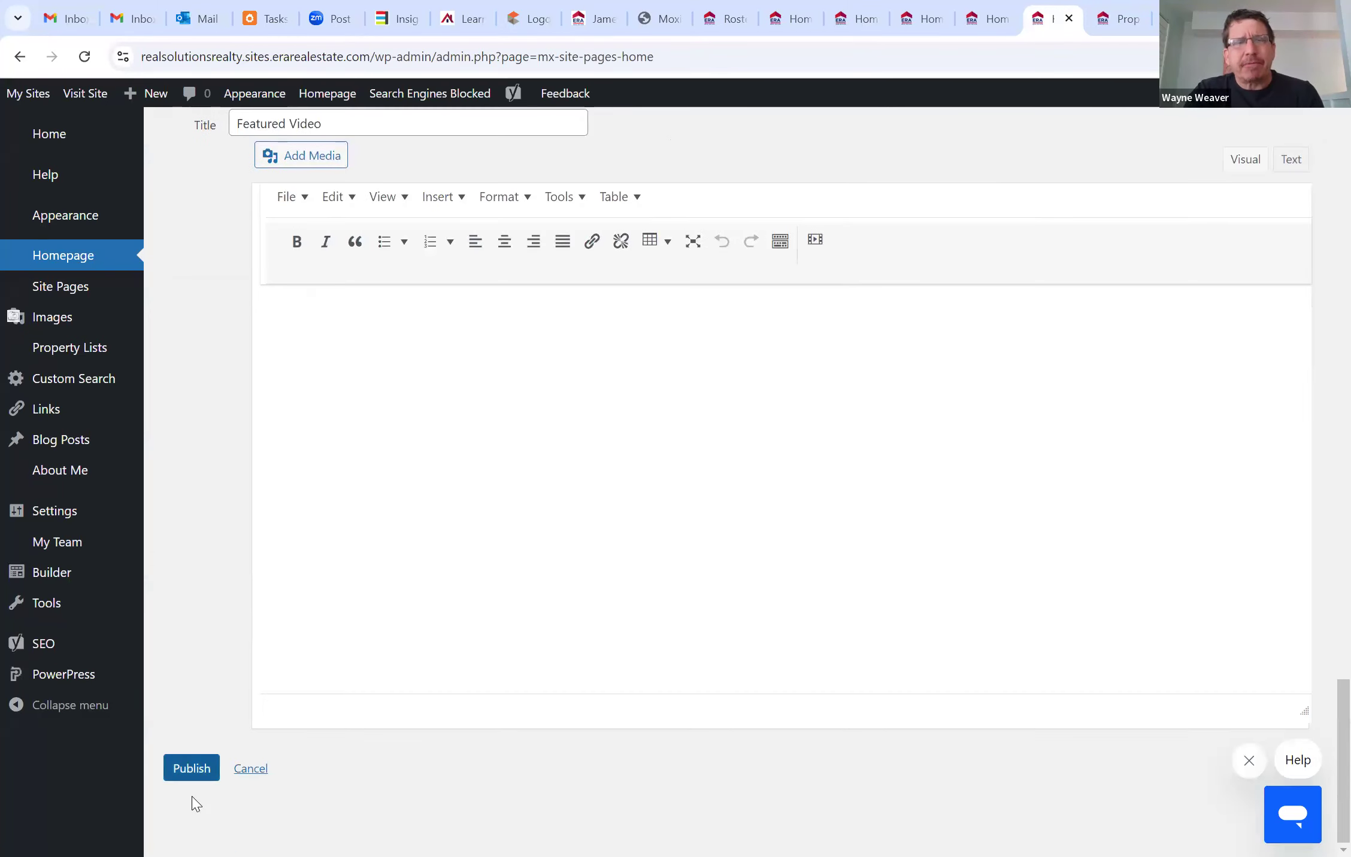
click(191, 773)
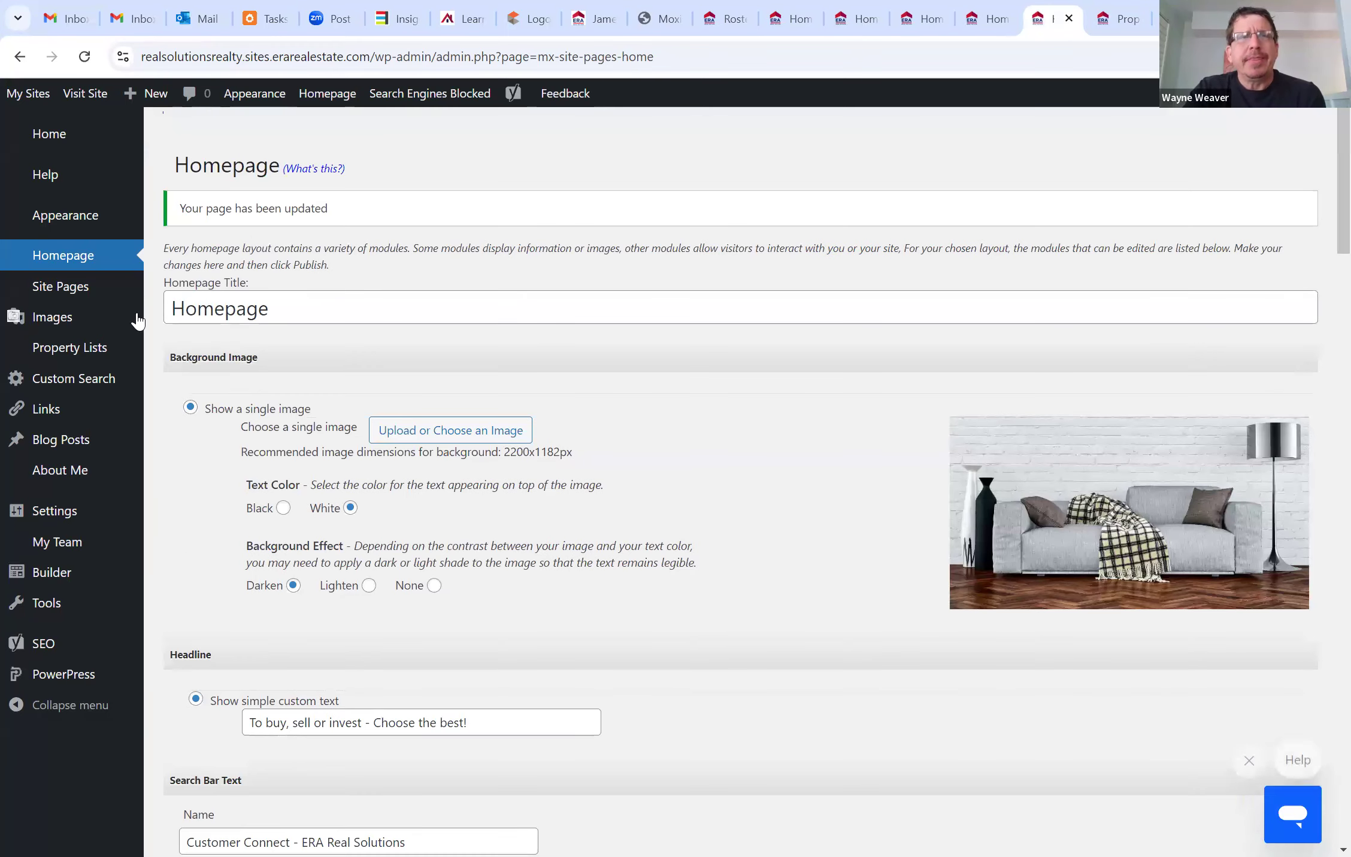
View the live site and check the homepage from Featured Properties down to Local Information
click(86, 96)
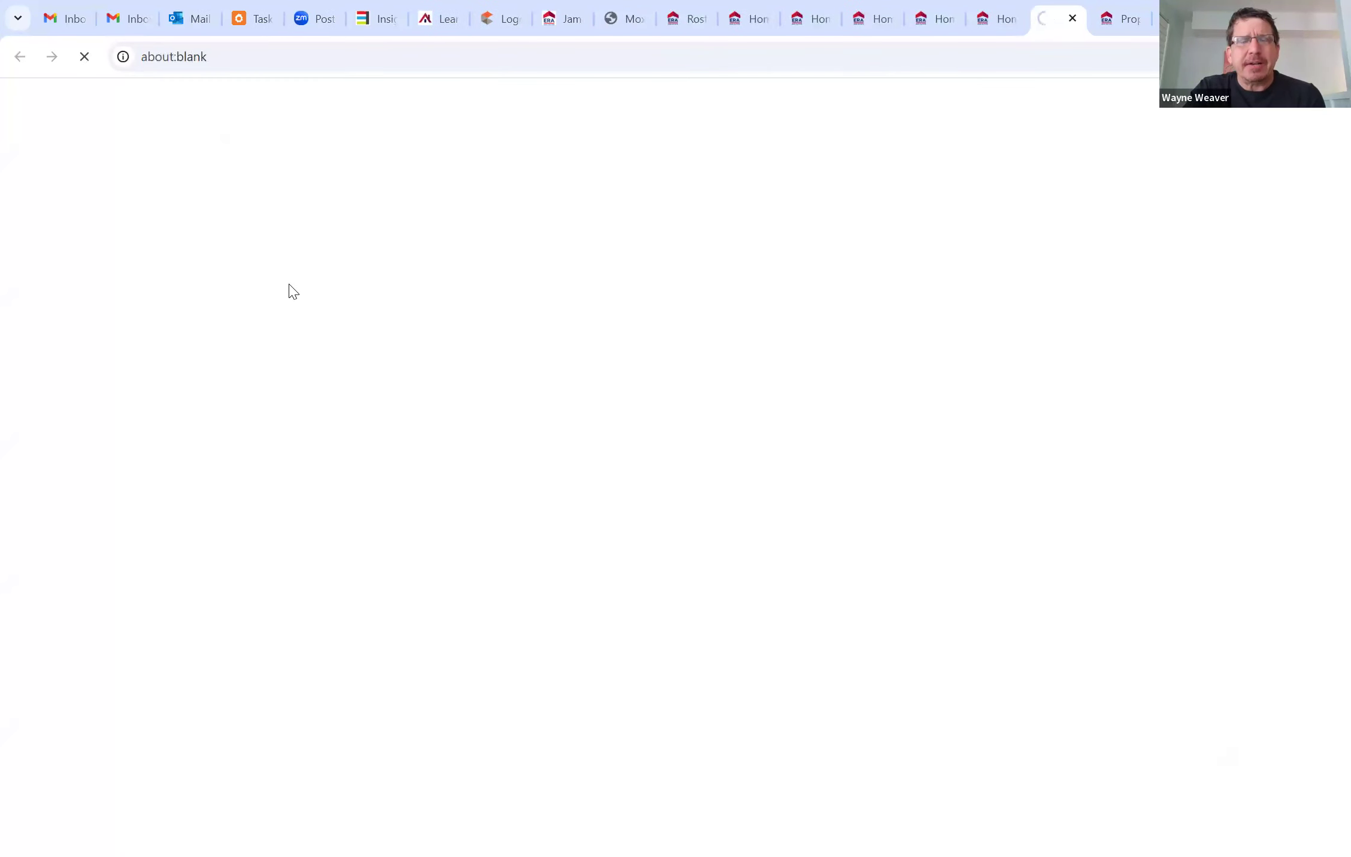
scroll(379, 416, down, 5)
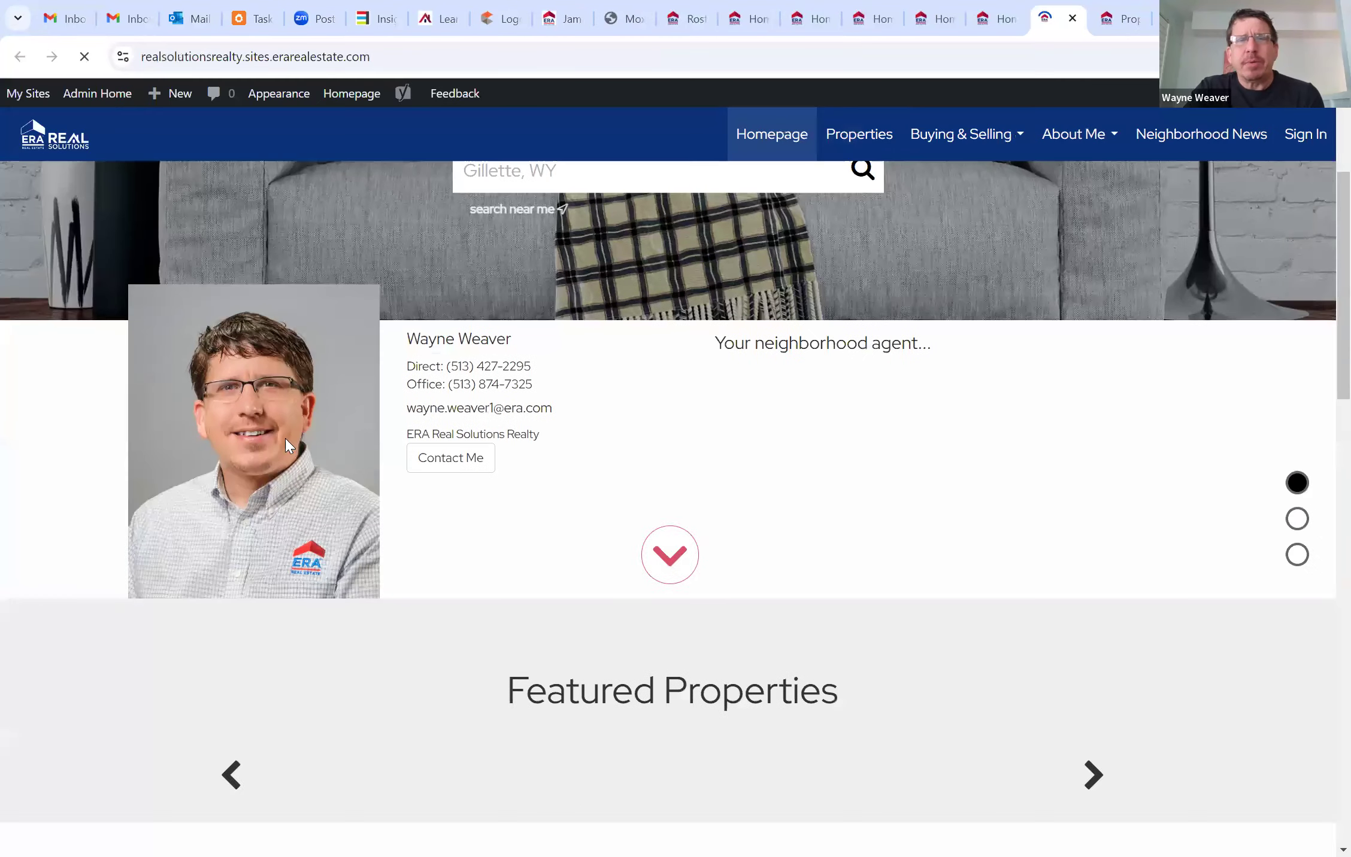
scroll(566, 527, down, 10)
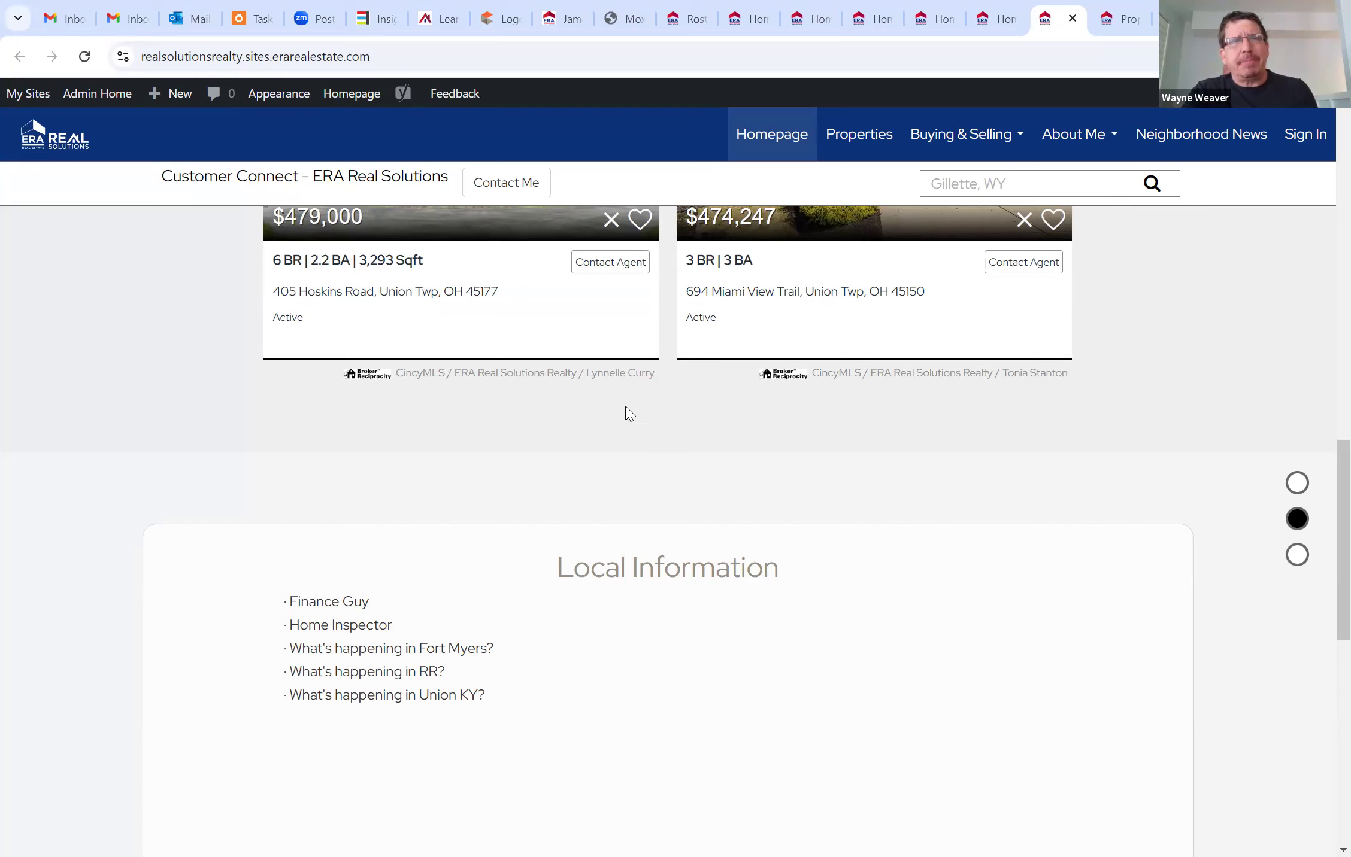
Return to the homepage settings and check which post categories the Blog Module offers
click(353, 101)
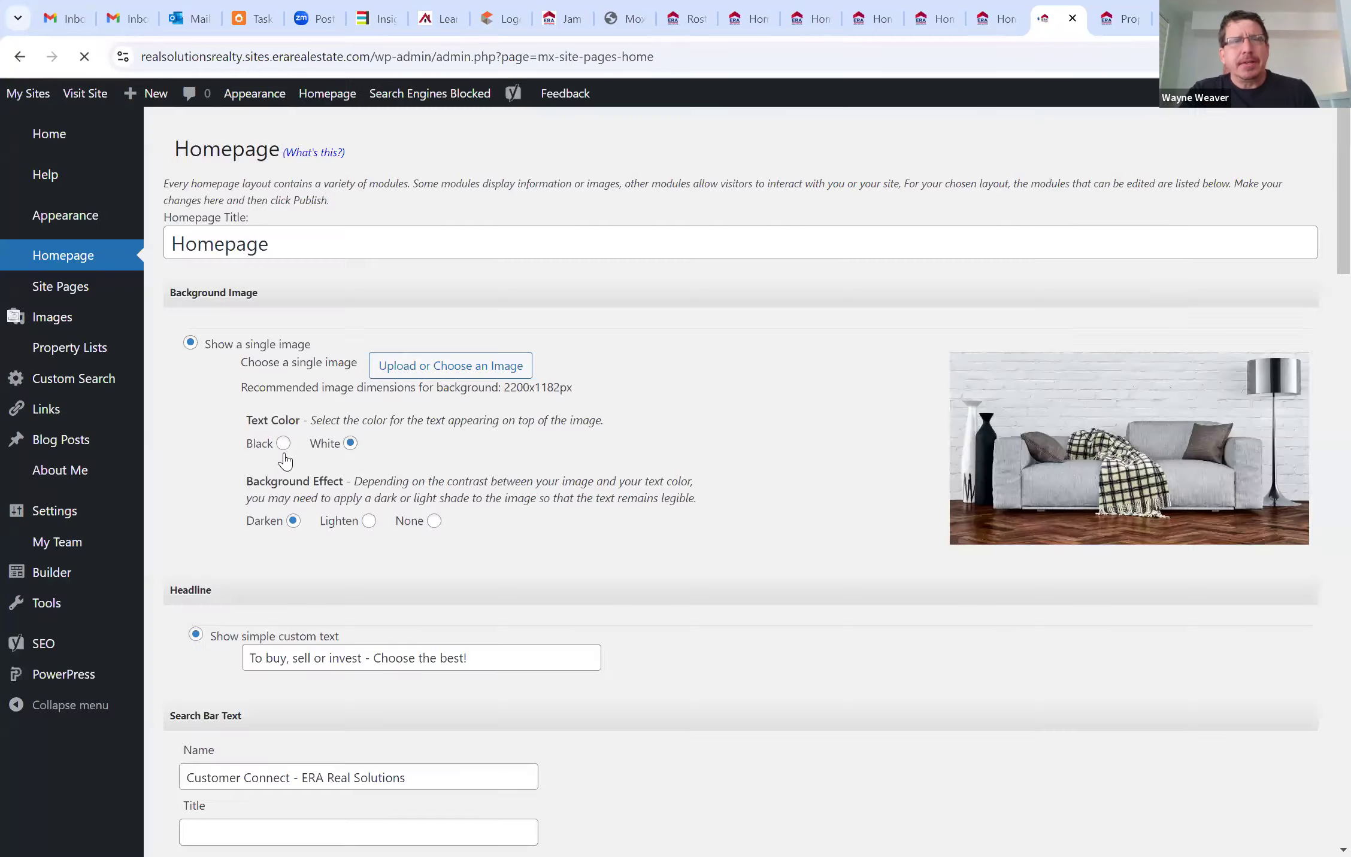
scroll(286, 464, down, 15)
scroll(286, 464, down, 10)
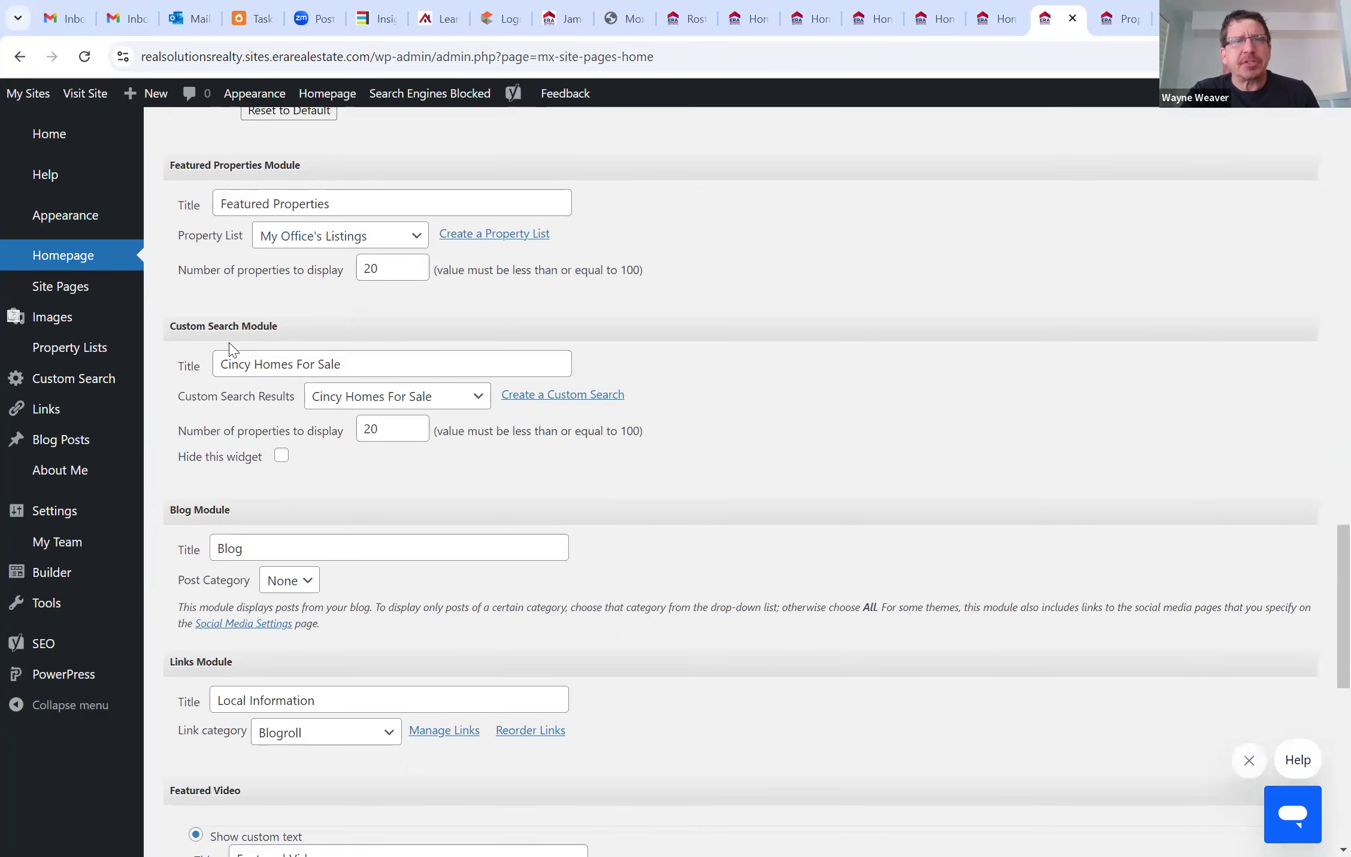
scroll(443, 428, down, 1)
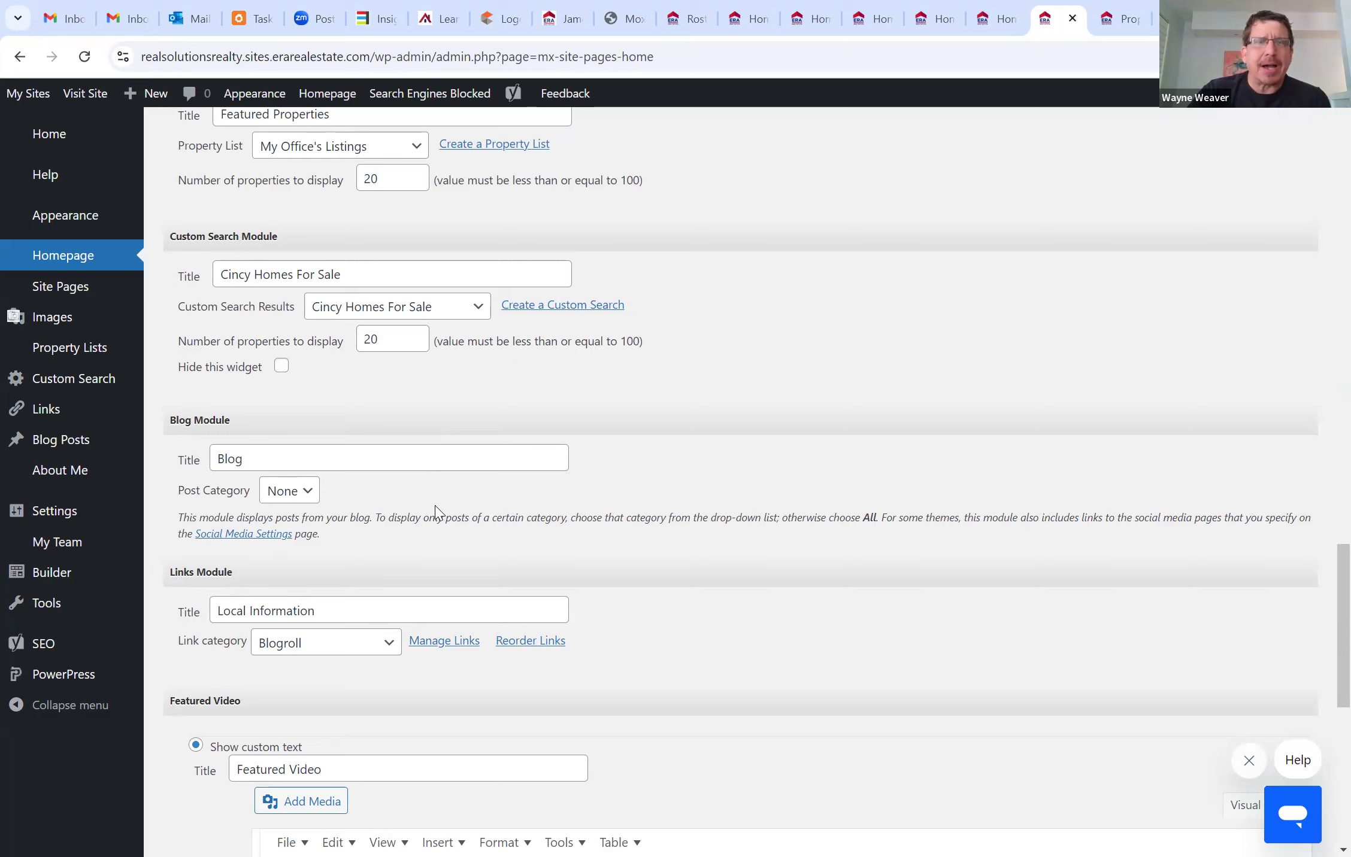
click(304, 499)
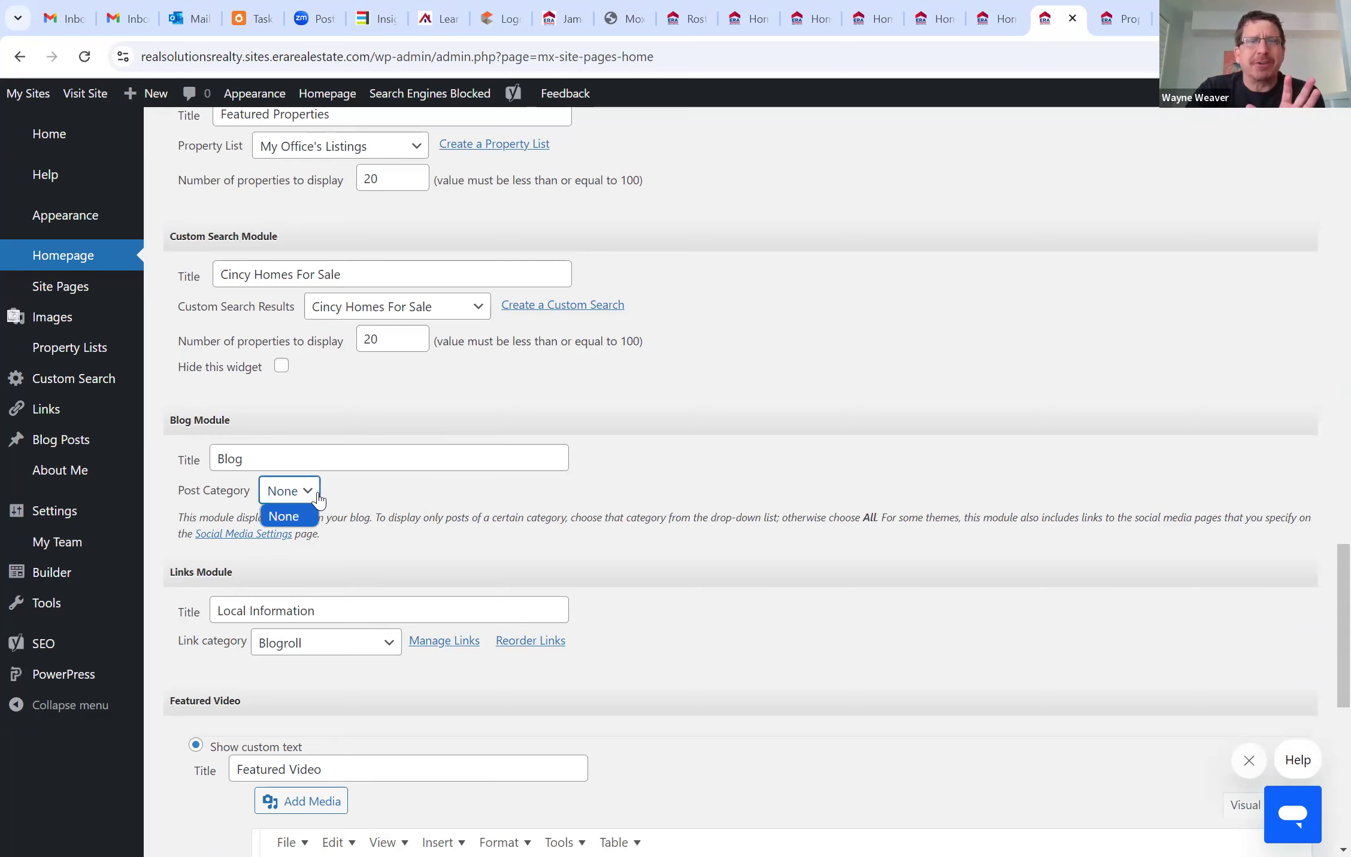
scroll(383, 392, down, 2)
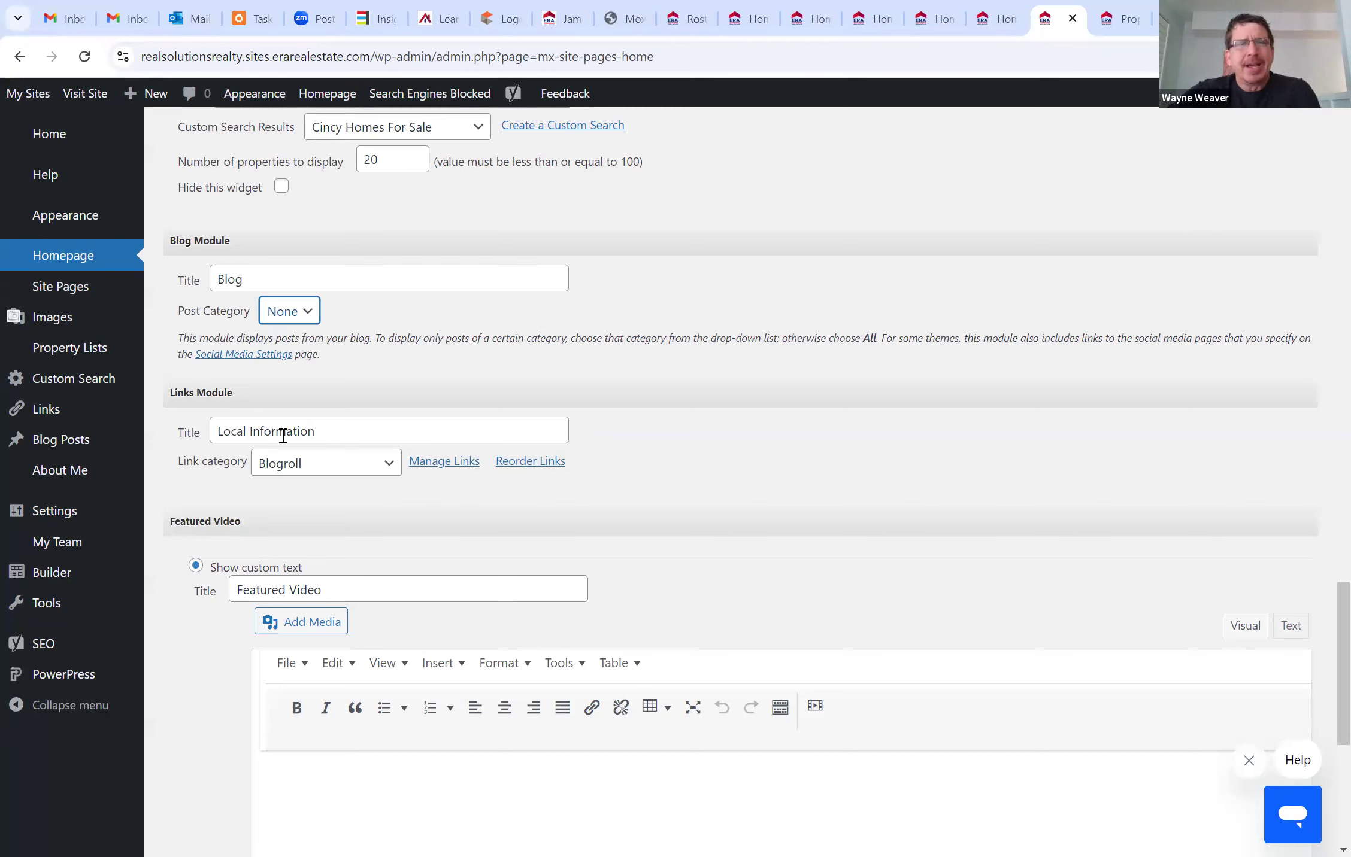
Open a blank new-link form from the Links Module's link manager, examine its fields, and return to the homepage settings without adding a link
click(437, 469)
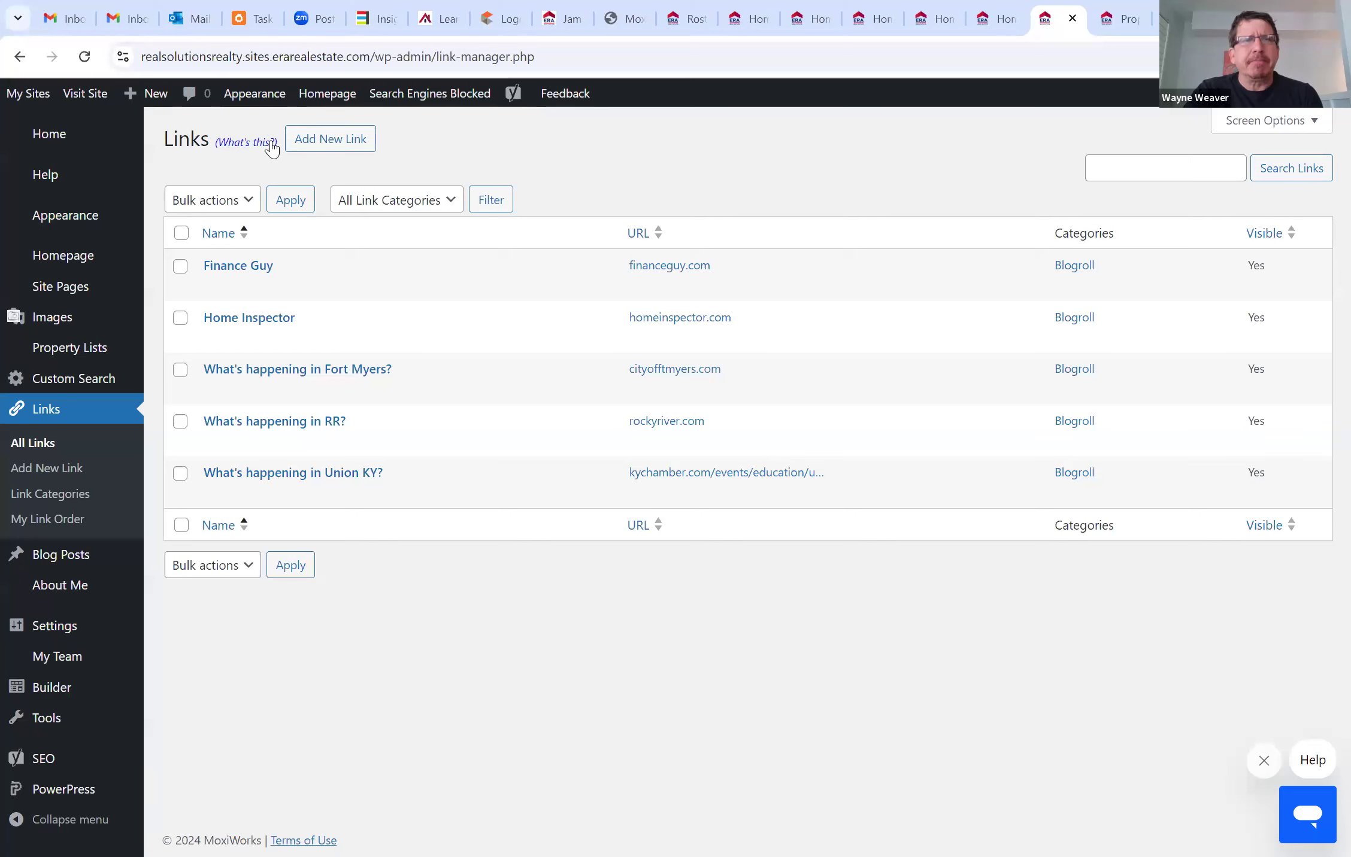
click(339, 146)
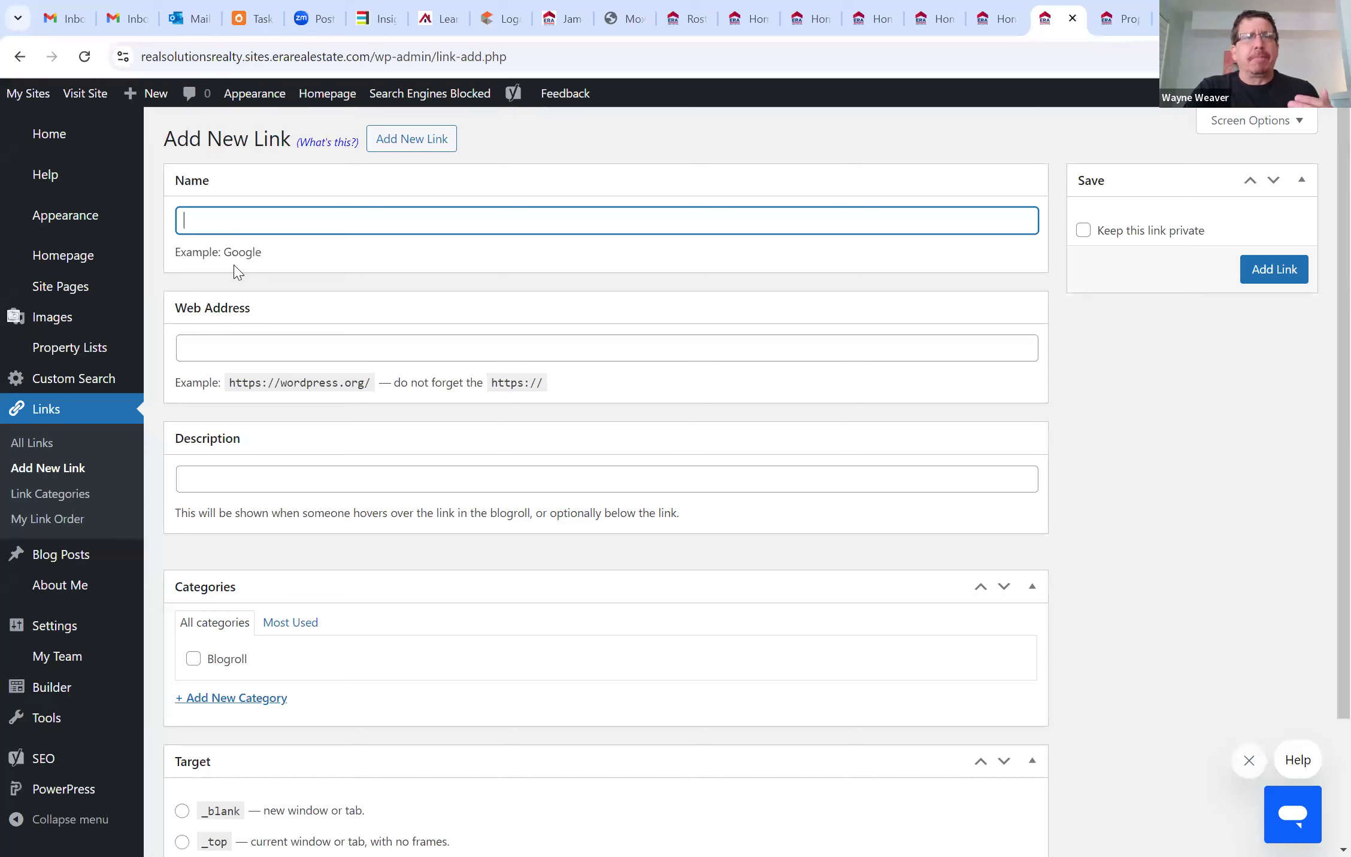
click(251, 349)
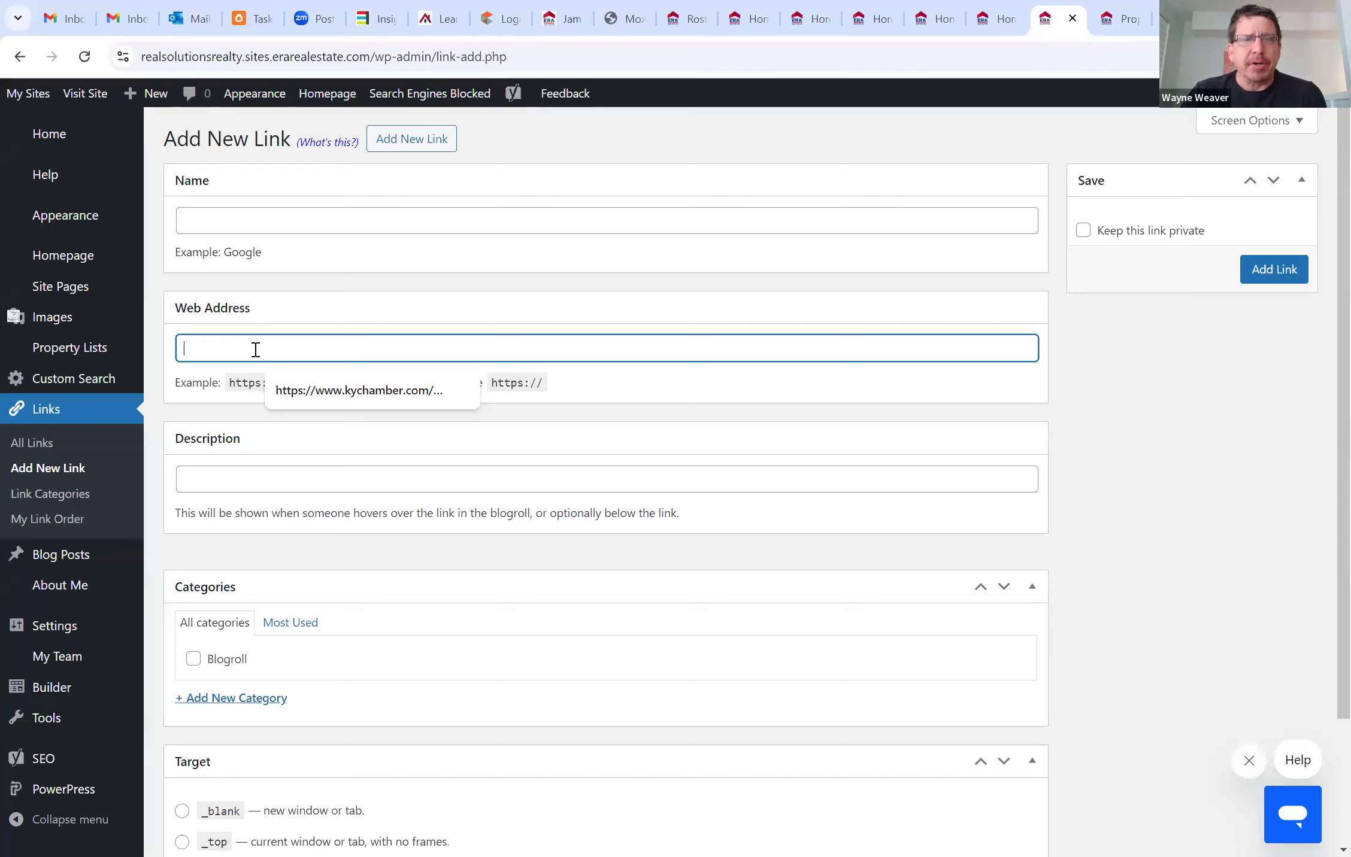
scroll(256, 350, down, 3)
click(256, 327)
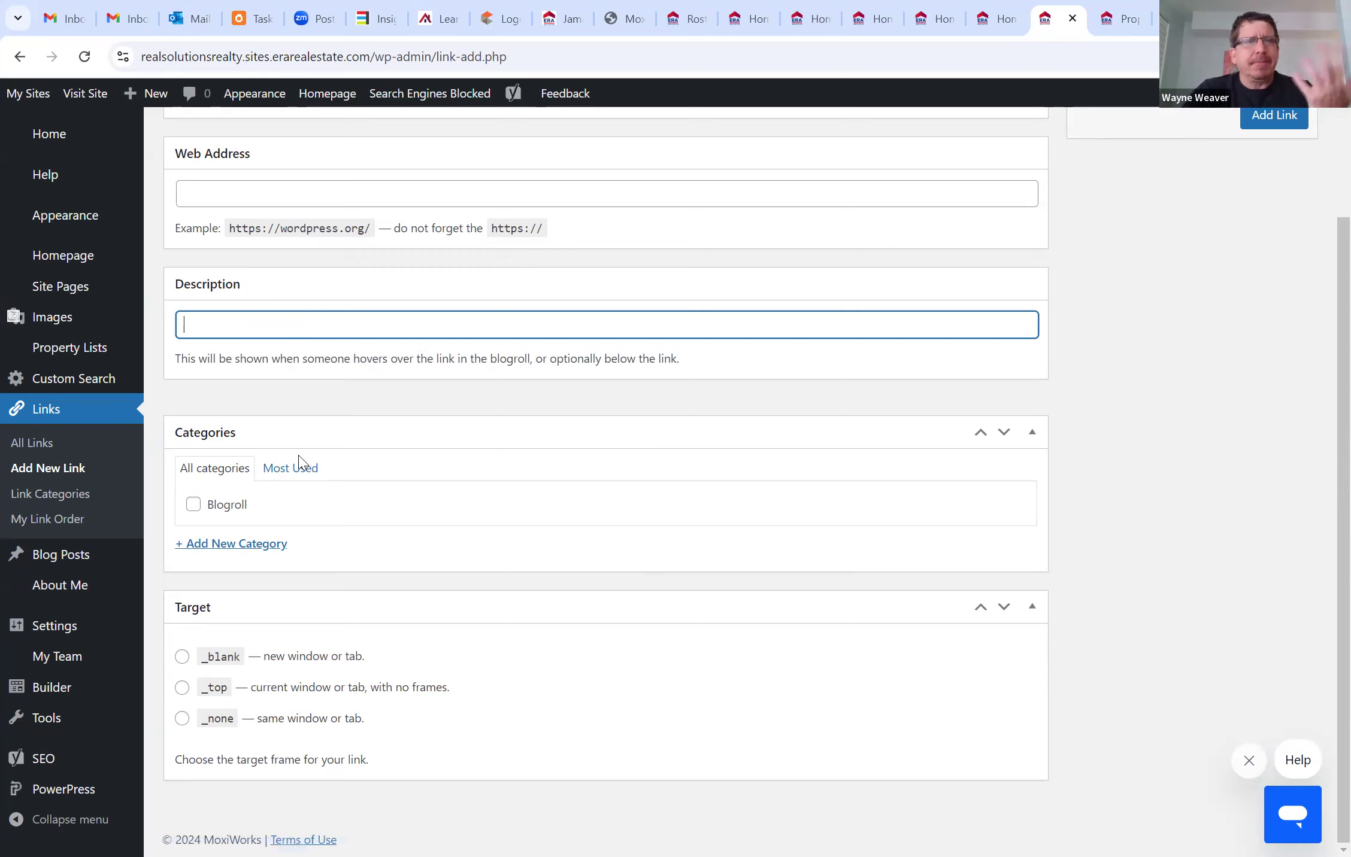
scroll(299, 458, up, 3)
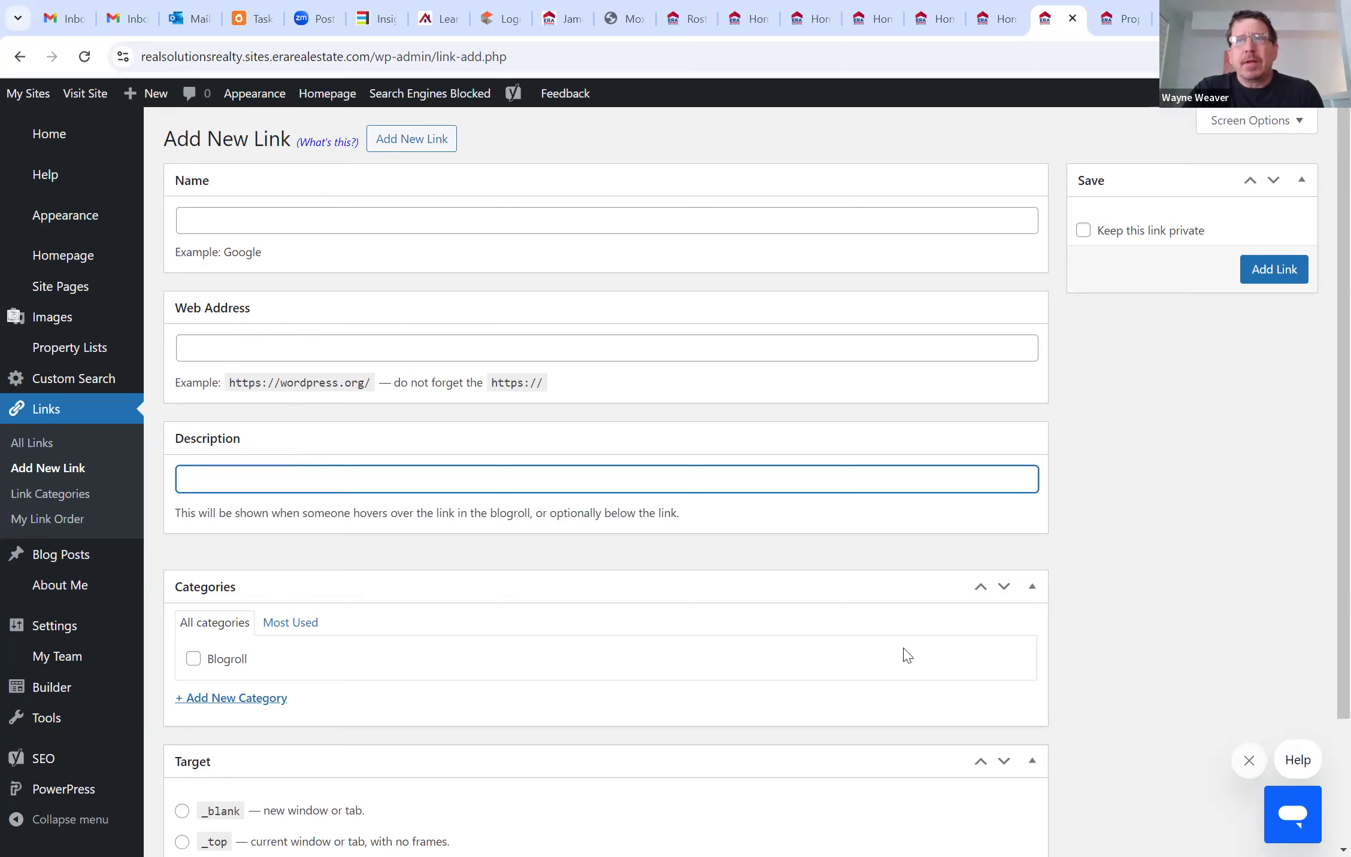
scroll(1188, 234, down, 1)
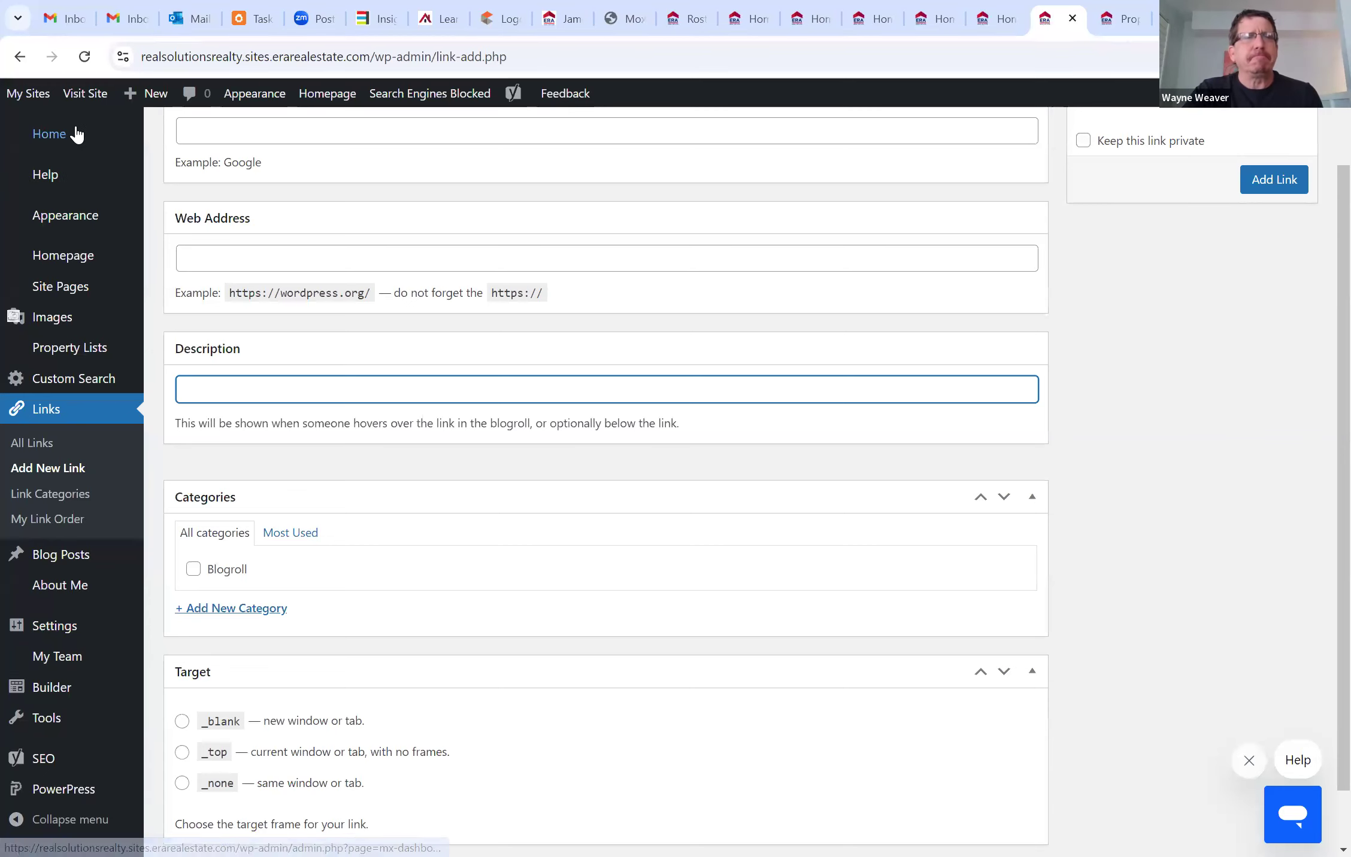
click(19, 56)
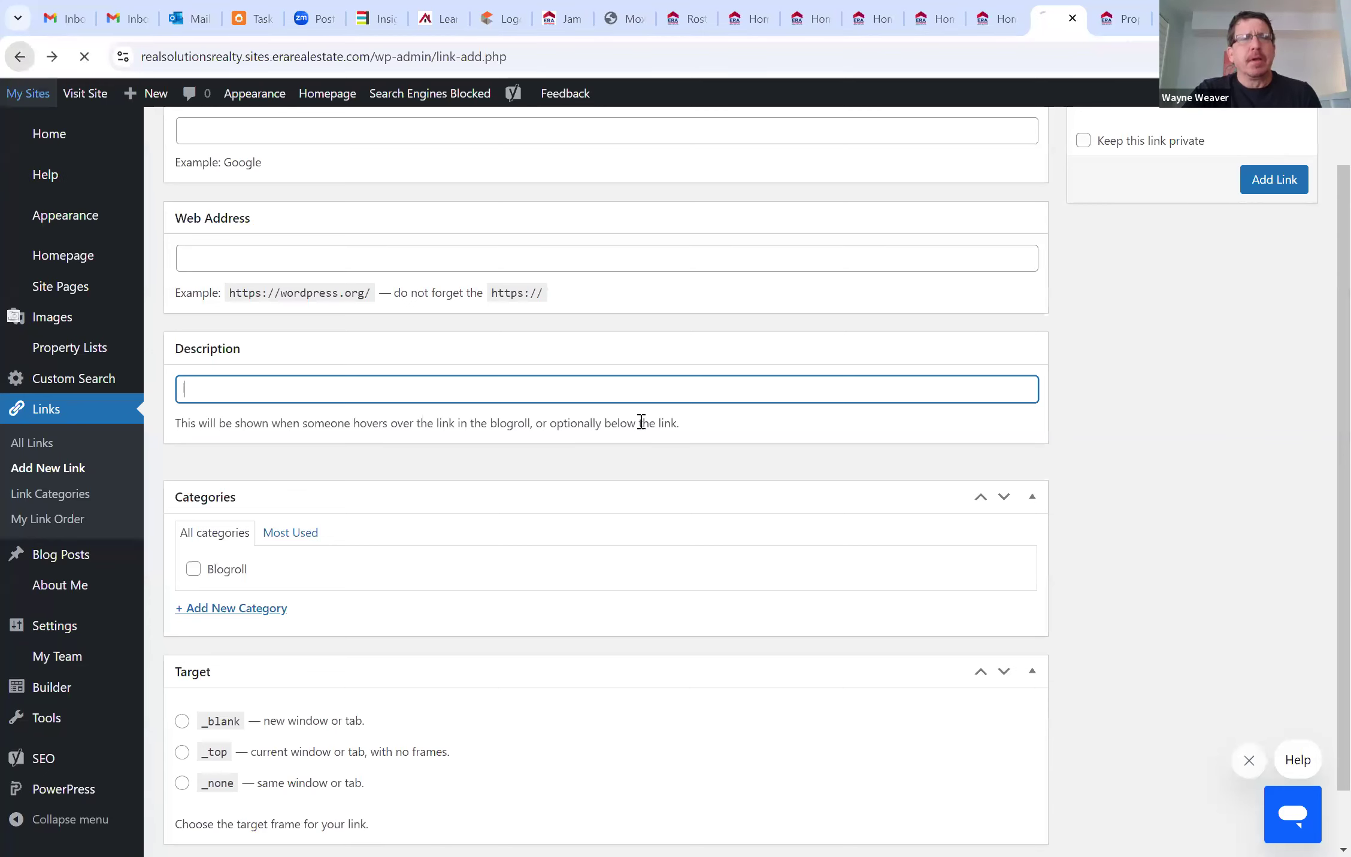
click(20, 57)
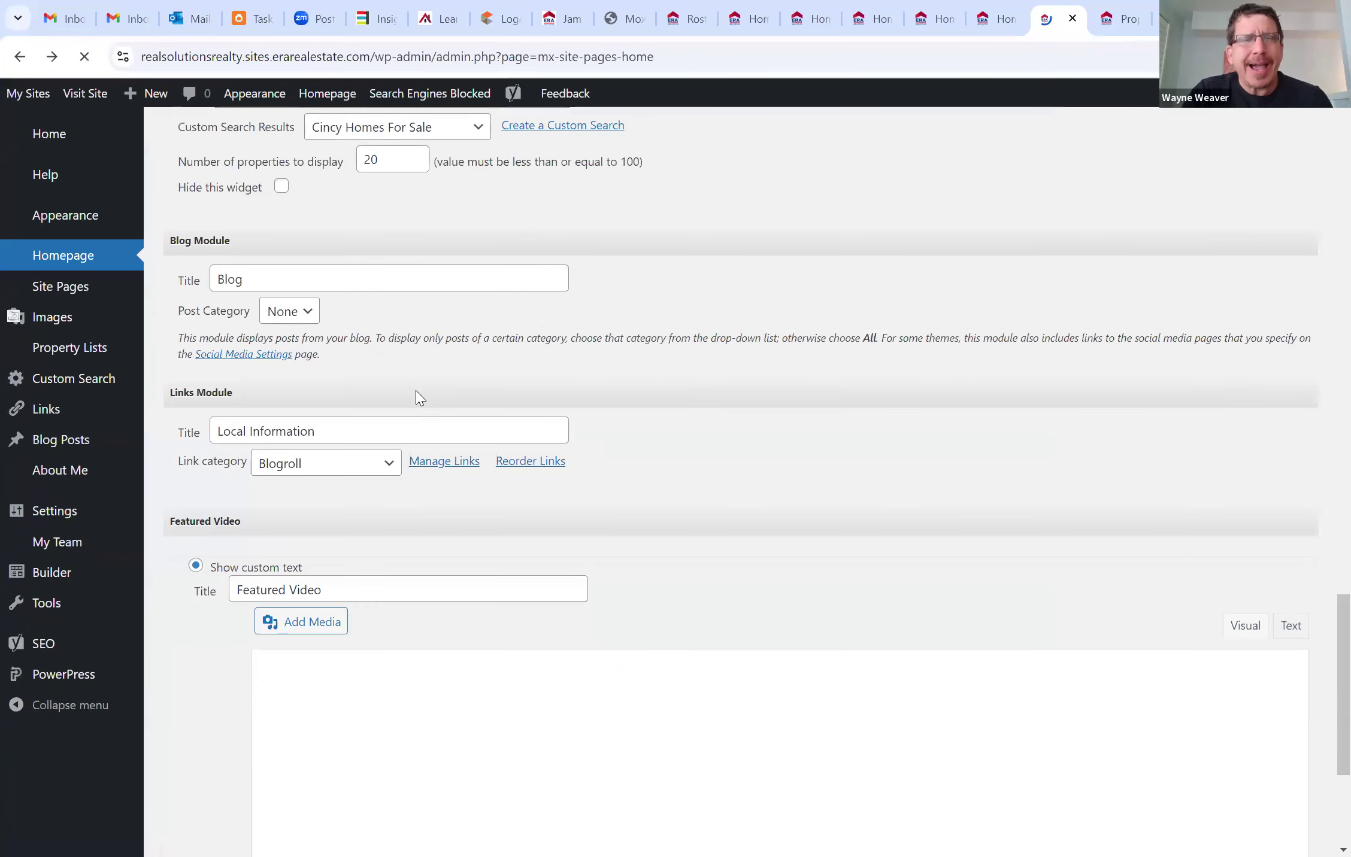
Look over the Links Module and Featured Video settings and open the list of managed links
scroll(442, 450, down, 3)
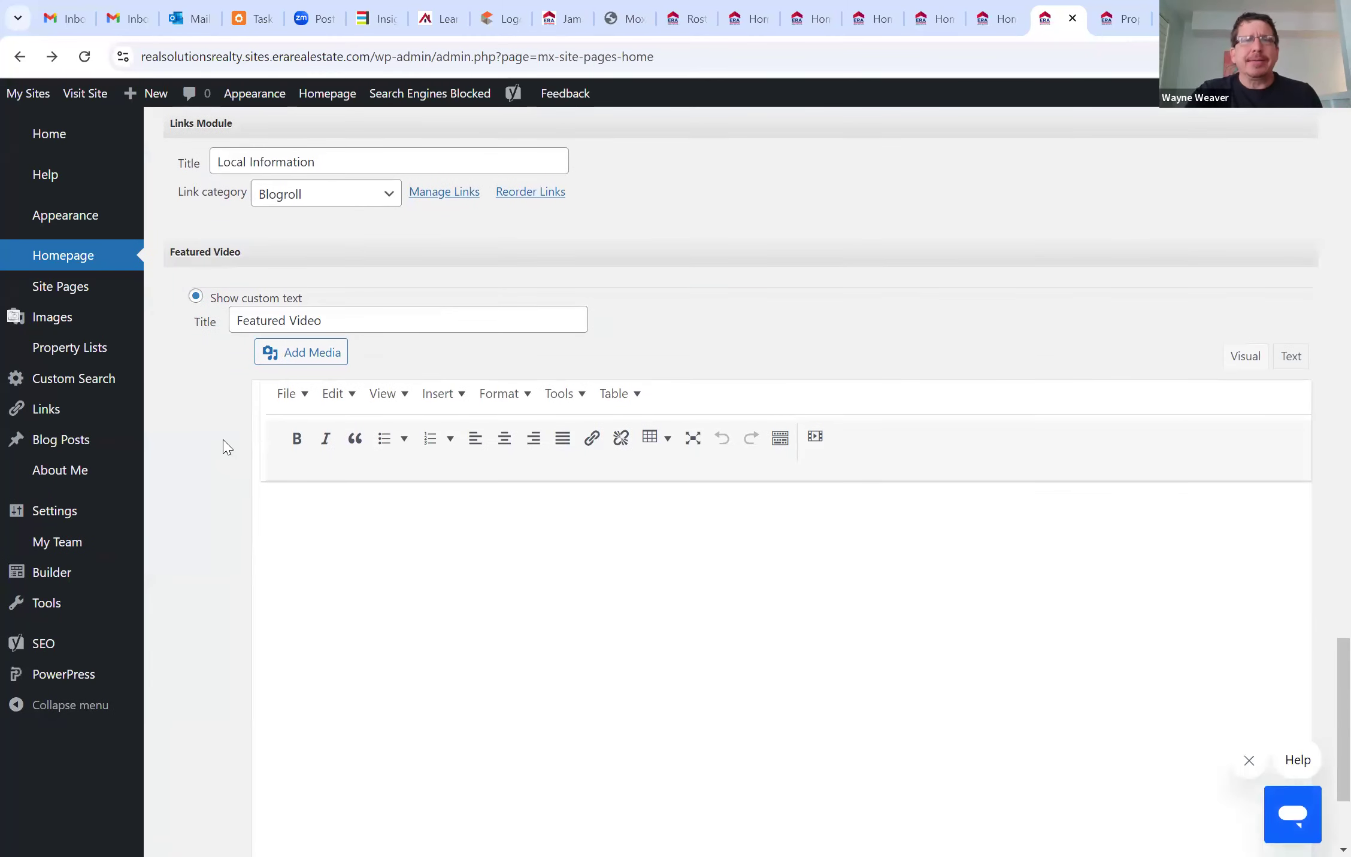
scroll(227, 447, up, 12)
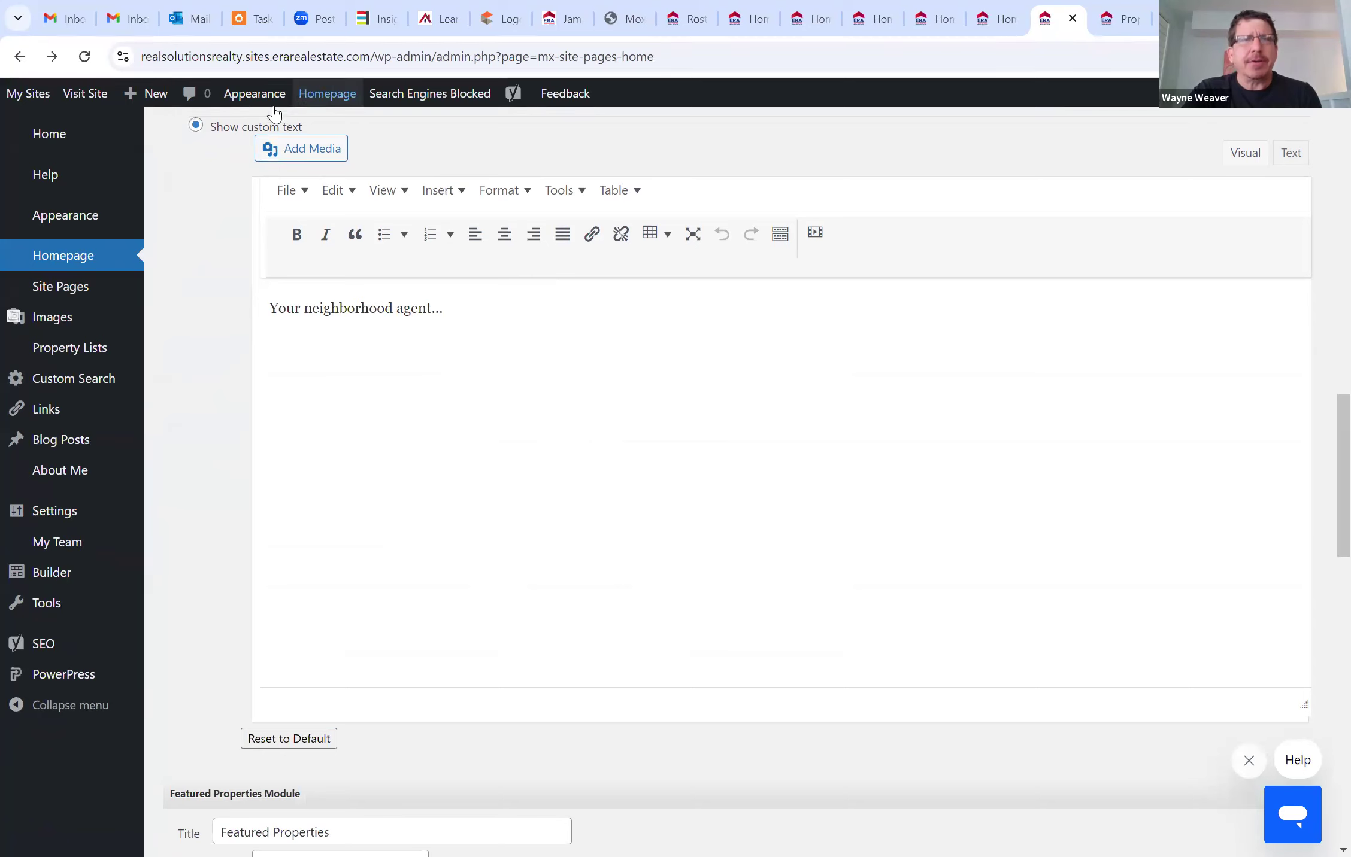
scroll(205, 360, down, 12)
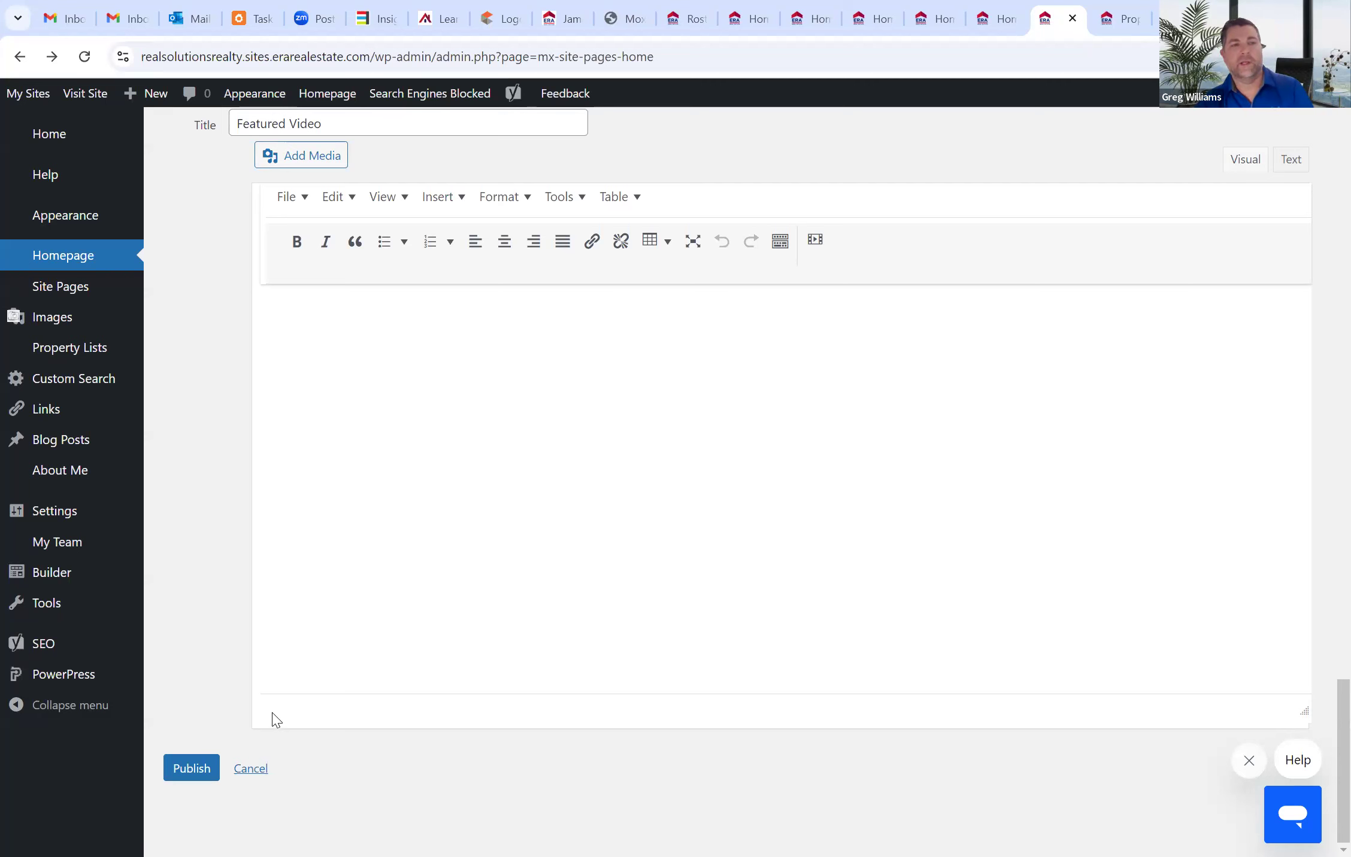
scroll(273, 719, up, 6)
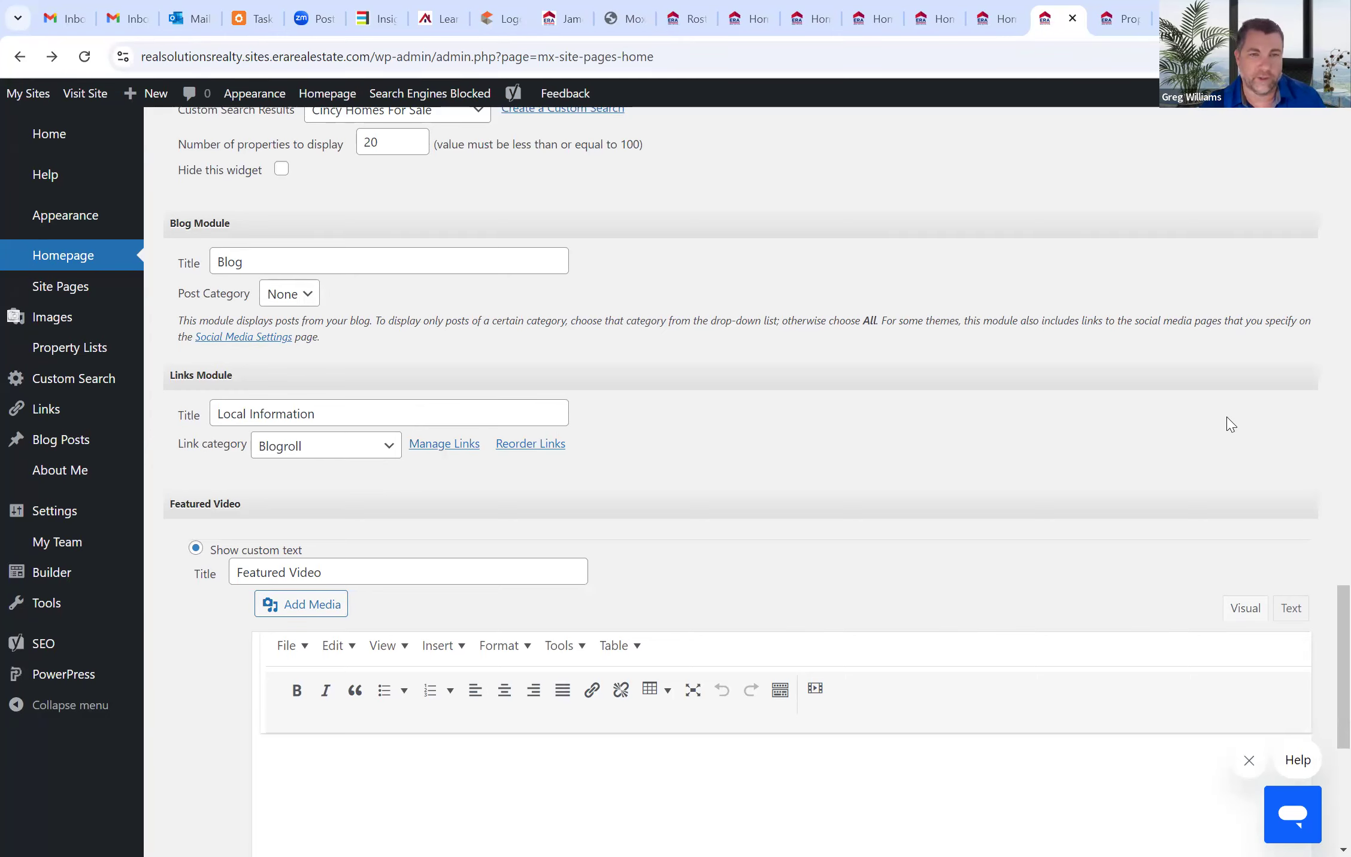
scroll(1204, 455, down, 1)
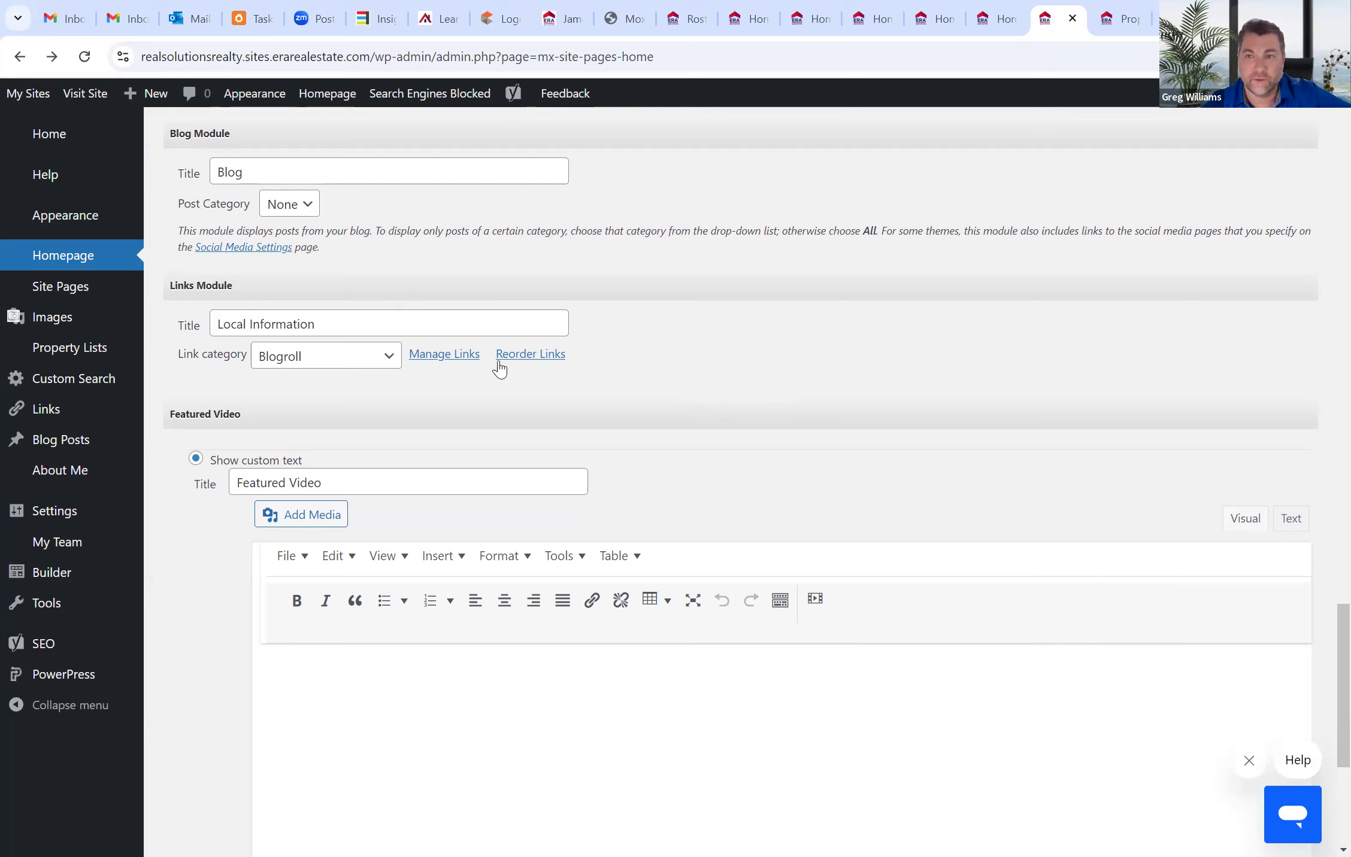
click(444, 356)
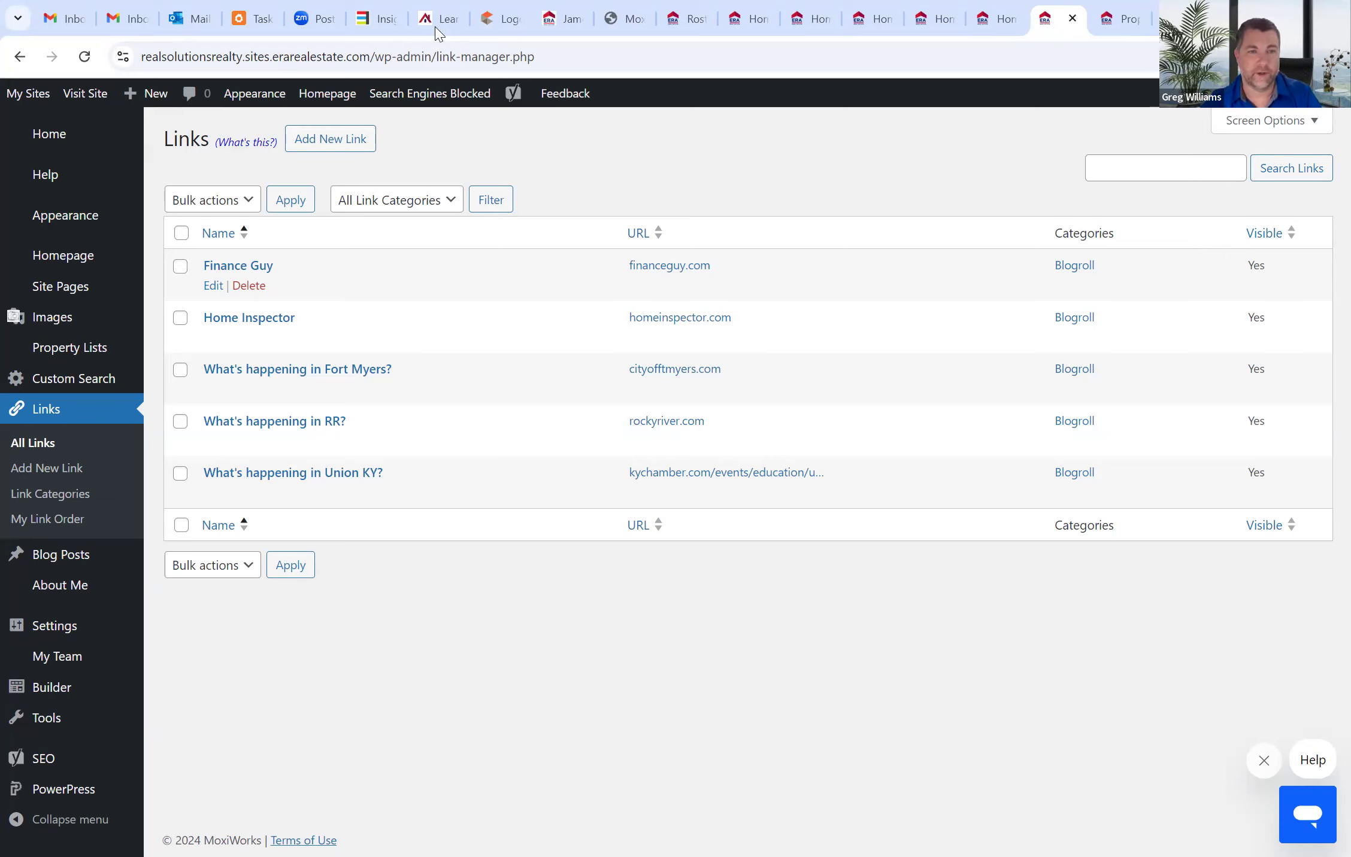
View the live homepage again and examine the links listed under Local Information
click(84, 98)
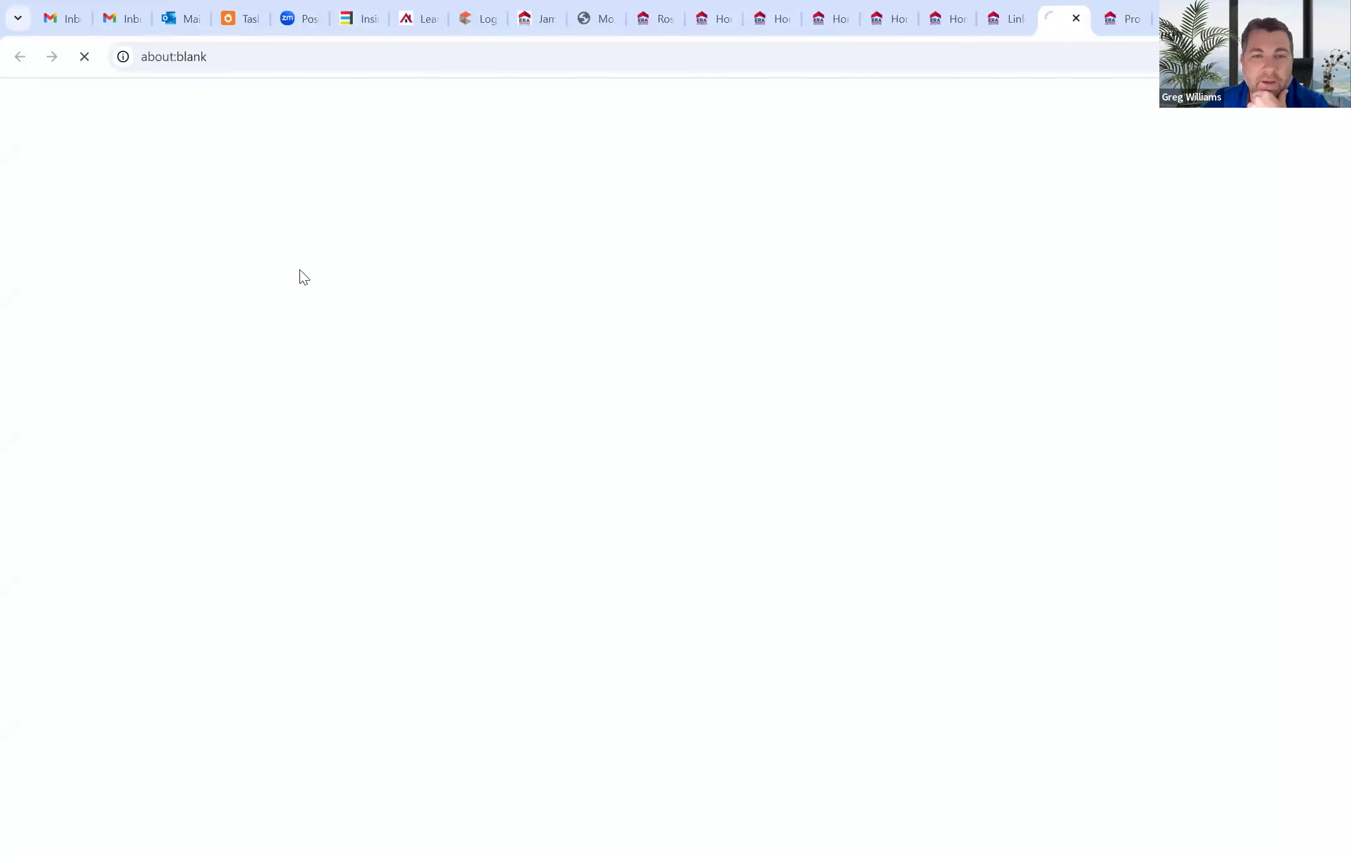
scroll(532, 386, down, 12)
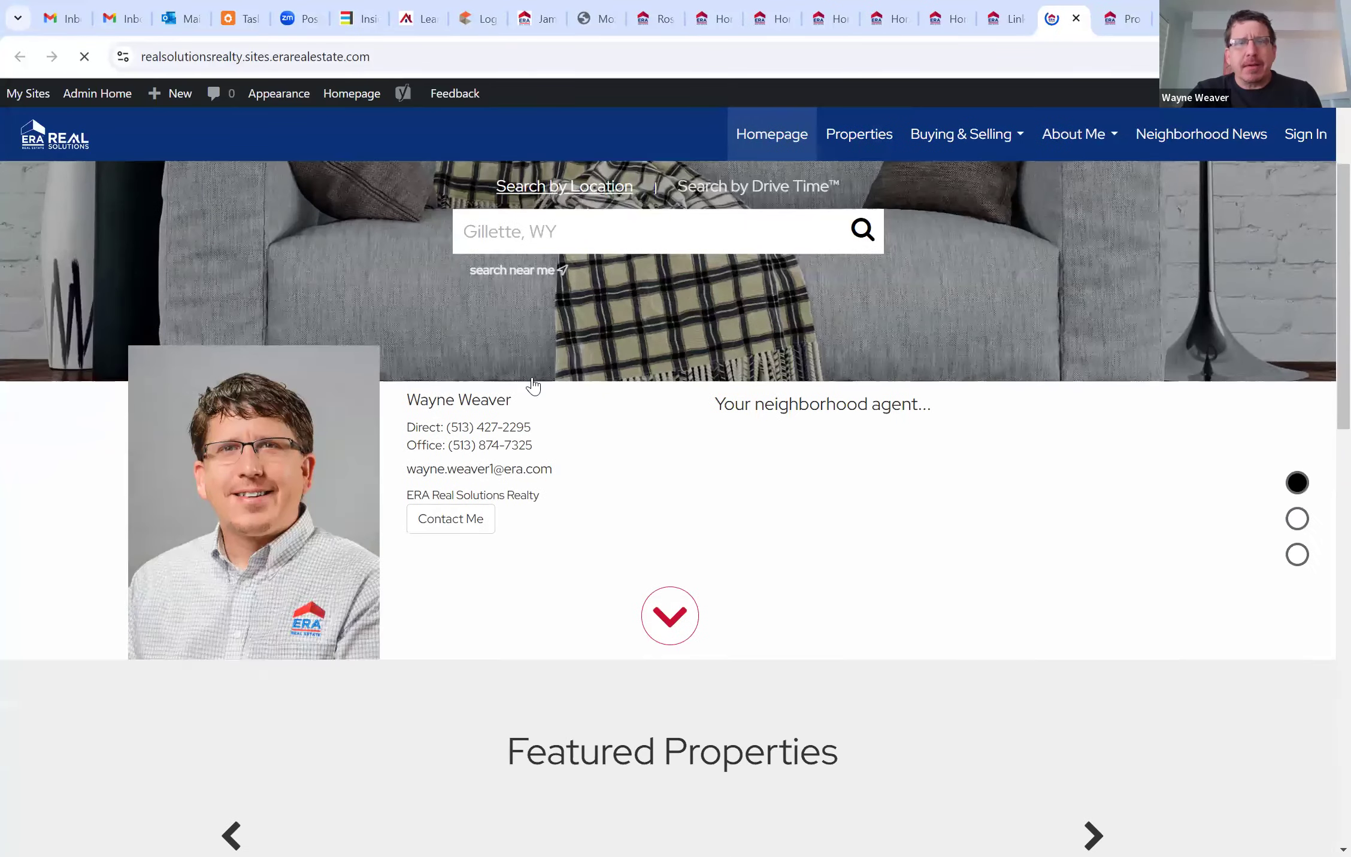
scroll(533, 386, down, 10)
scroll(531, 383, up, 5)
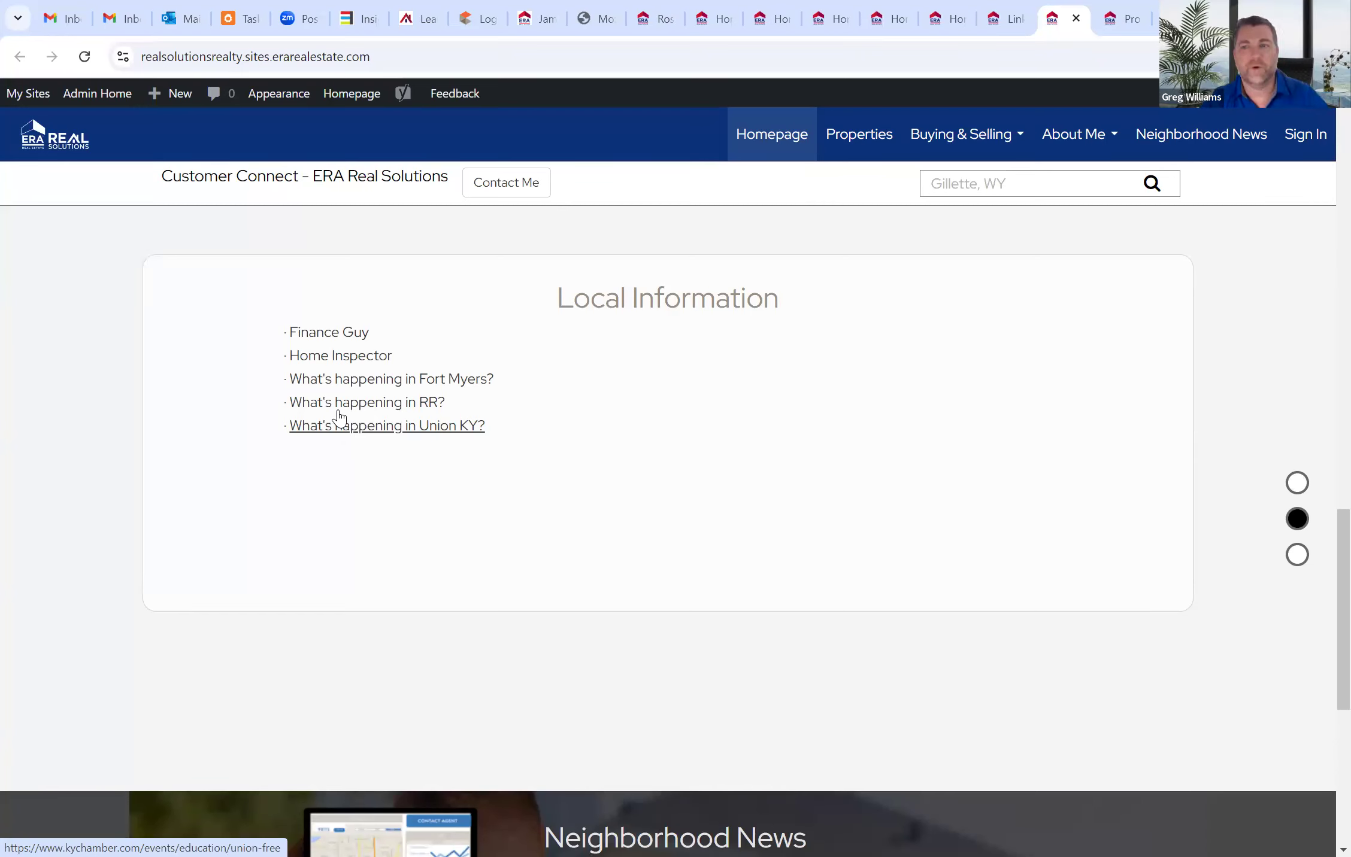
Open the Social Media Settings page from the homepage's Blog Module and review the social media addresses and bio profile fields
click(344, 97)
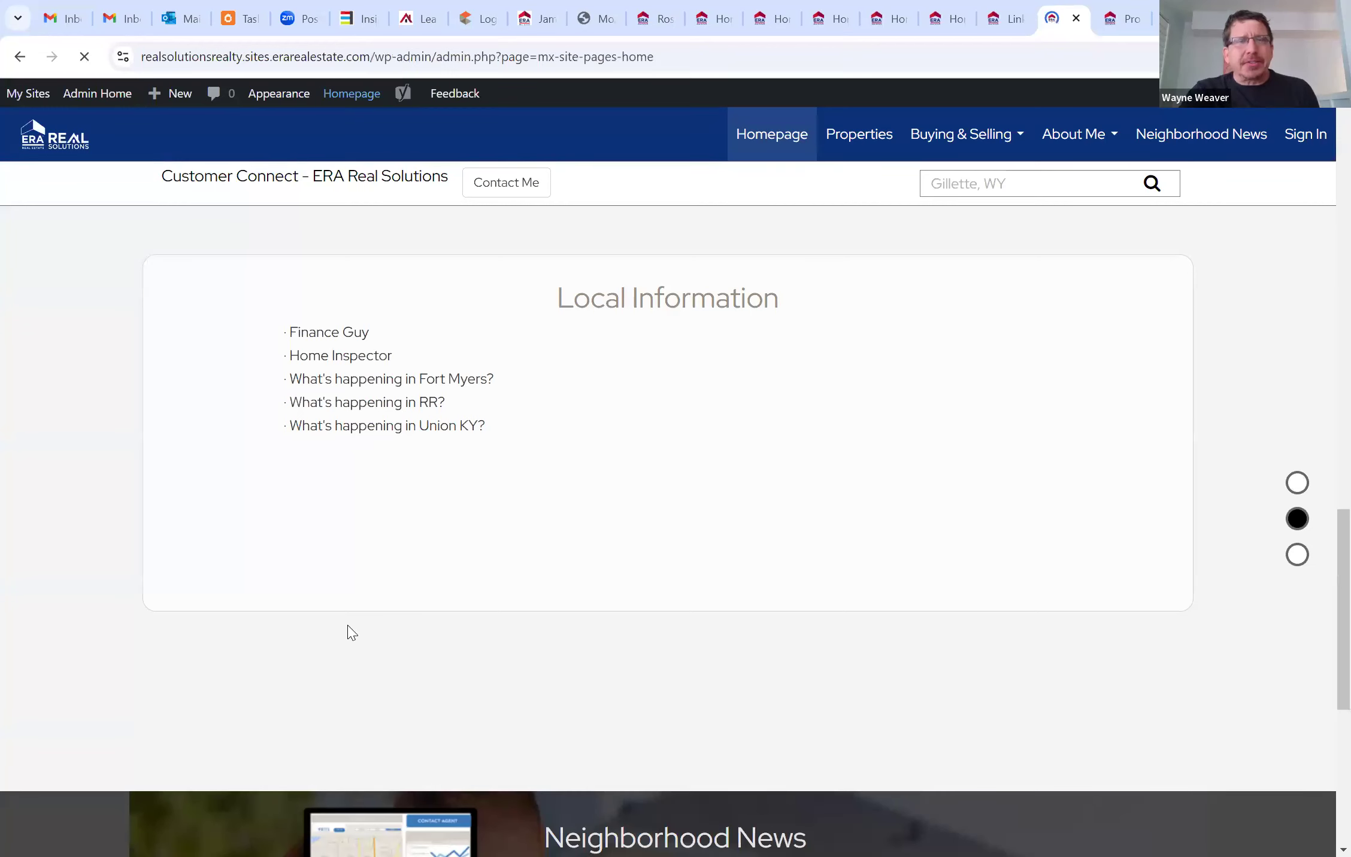
scroll(324, 606, down, 20)
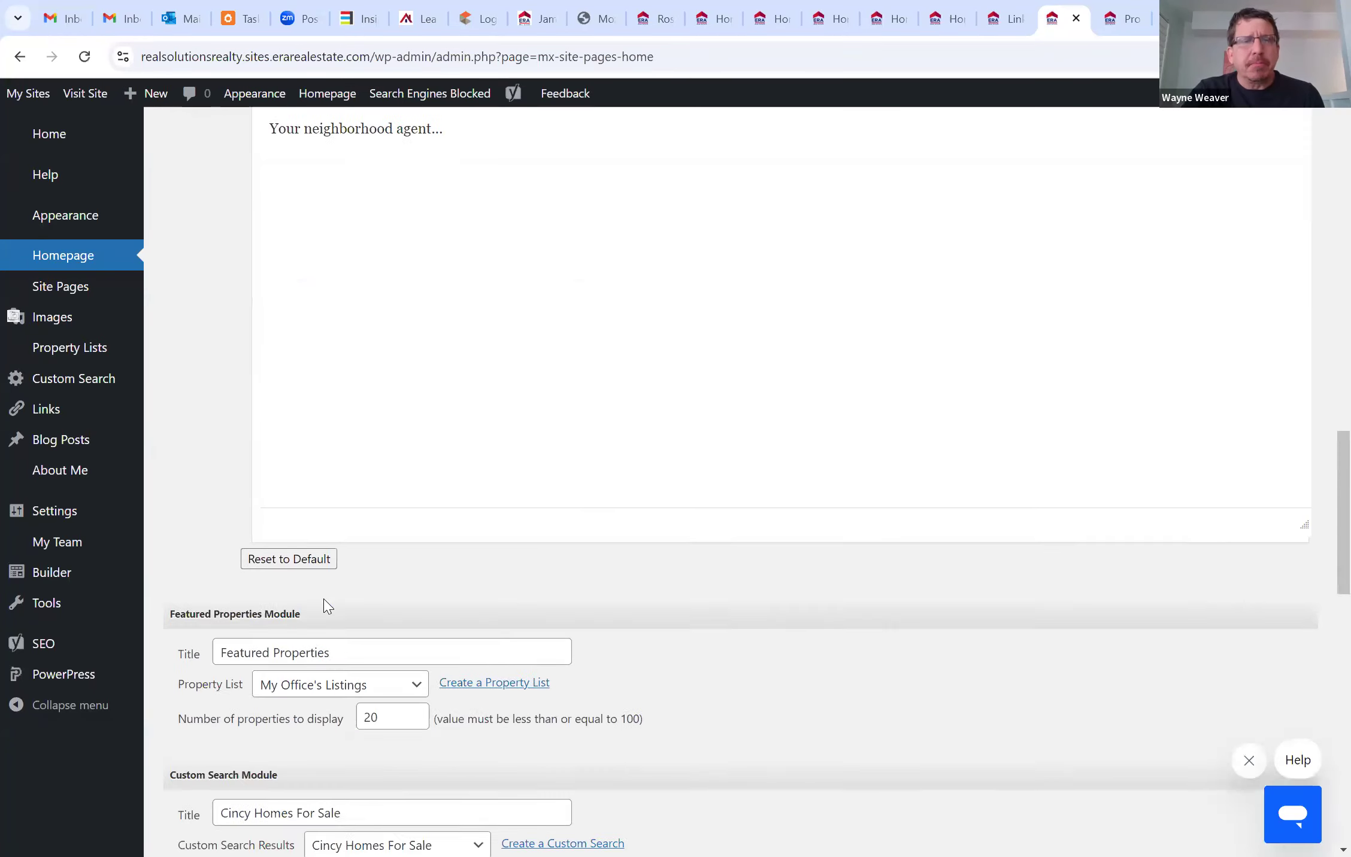
scroll(324, 606, down, 5)
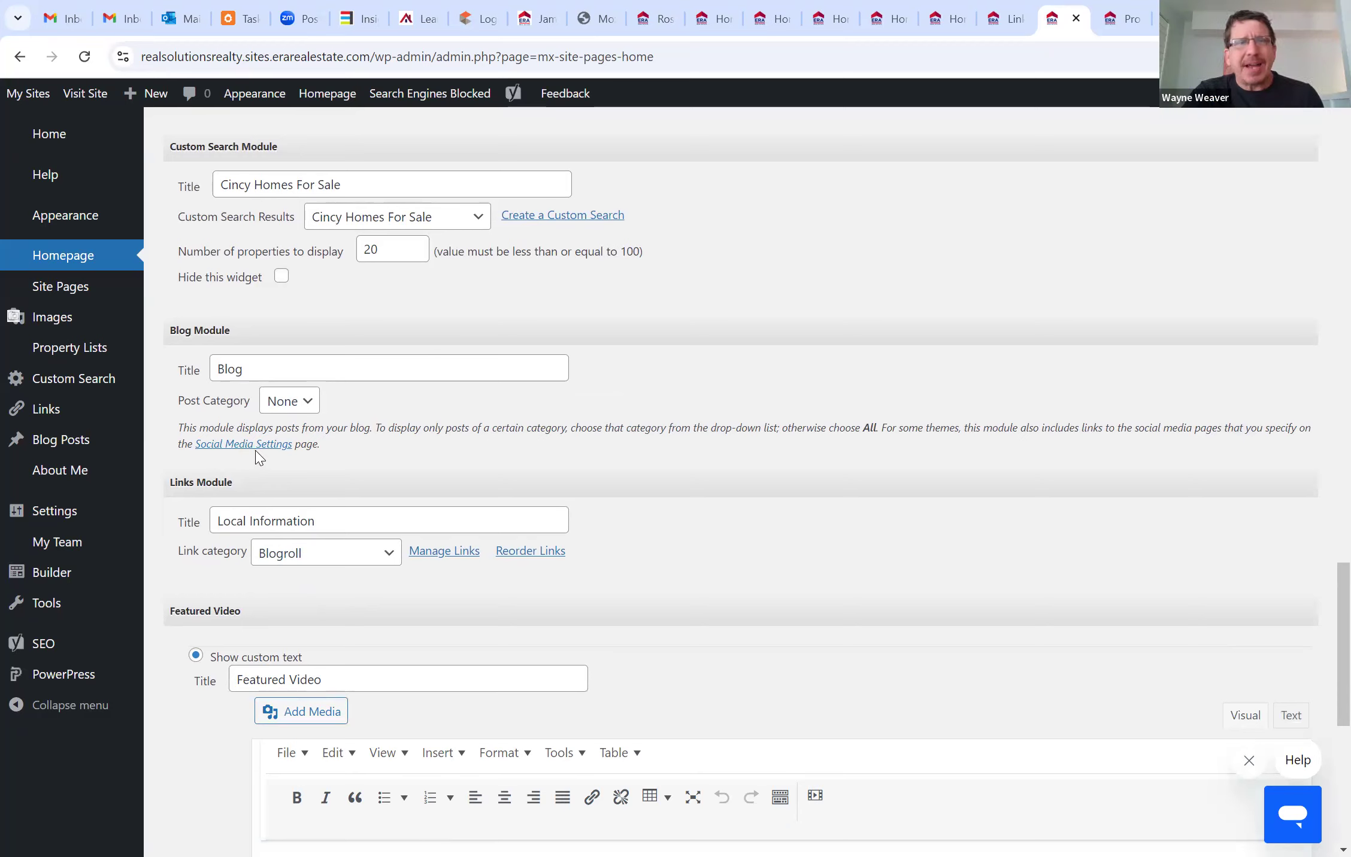
click(235, 446)
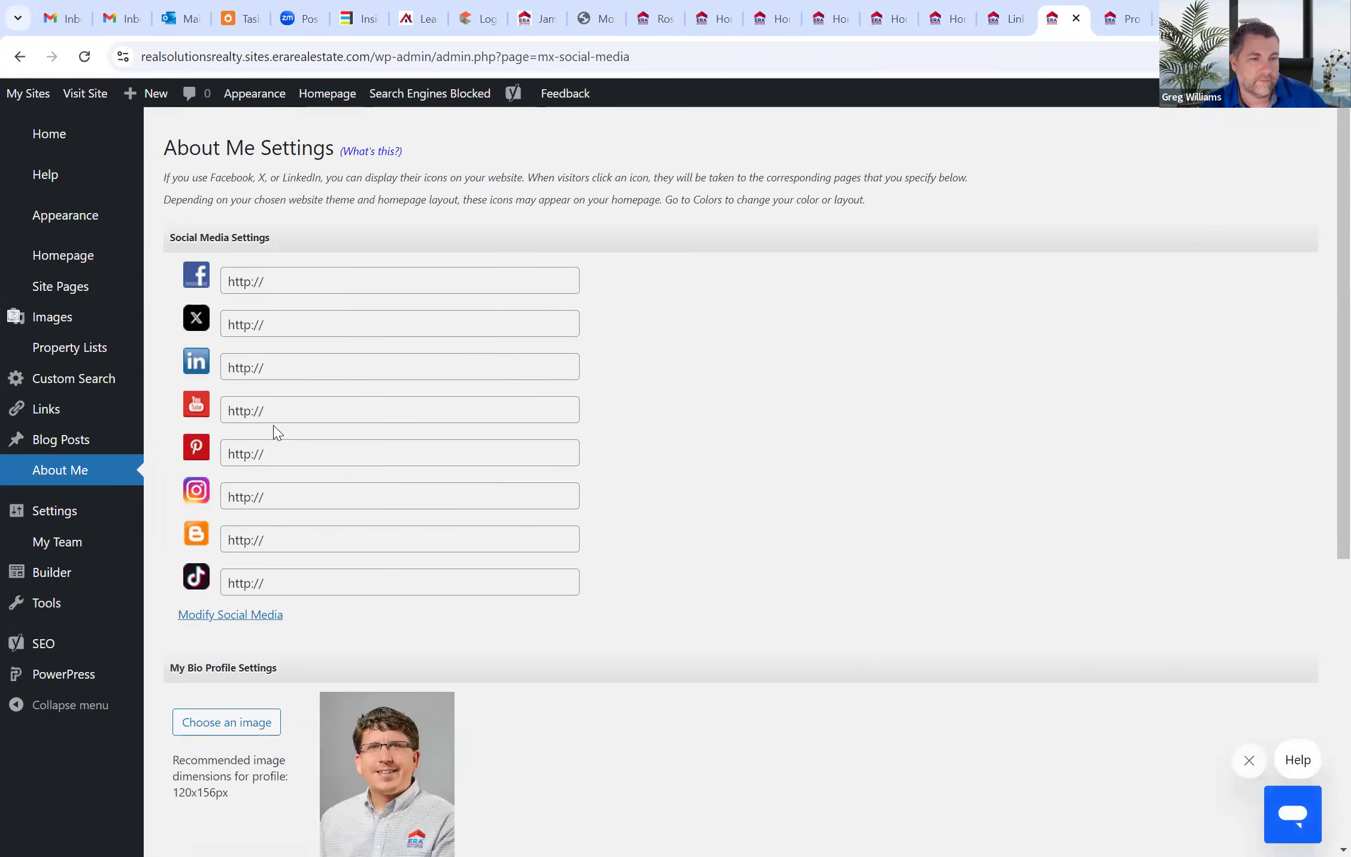
scroll(330, 435, down, 3)
scroll(330, 436, down, 3)
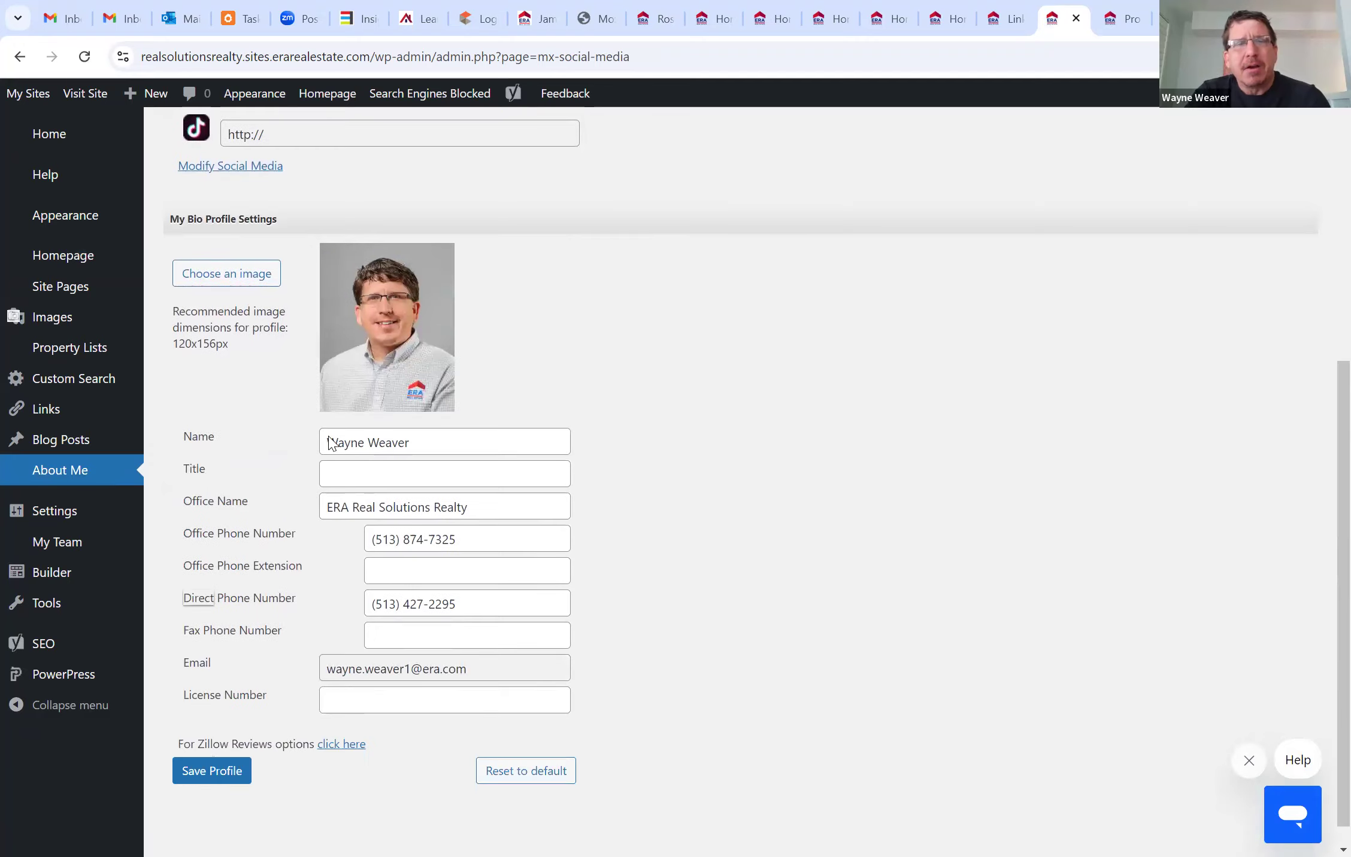
Return from the About Me settings to the Homepage settings and look back over its modules up to the Background Image section
scroll(330, 436, up, 6)
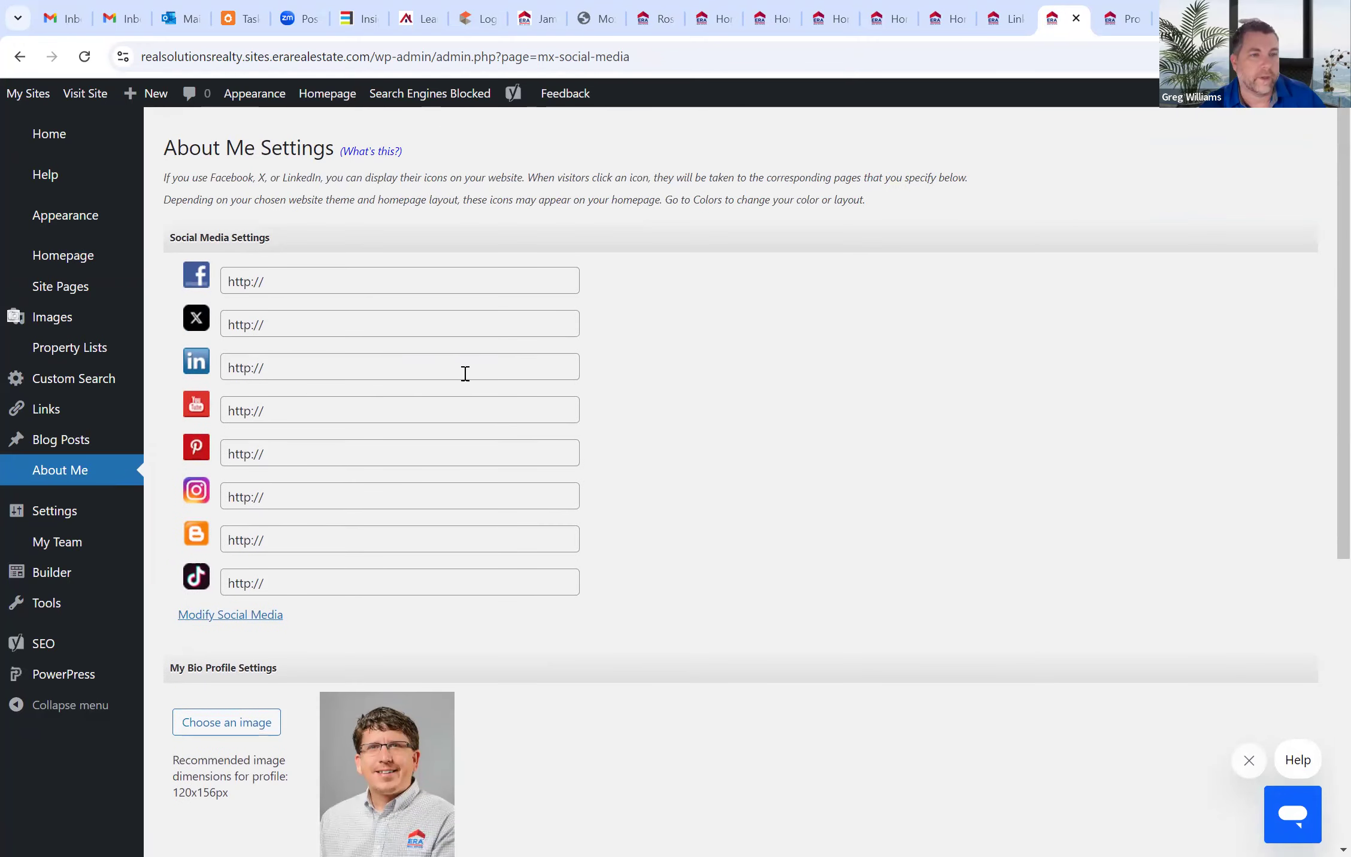
click(20, 56)
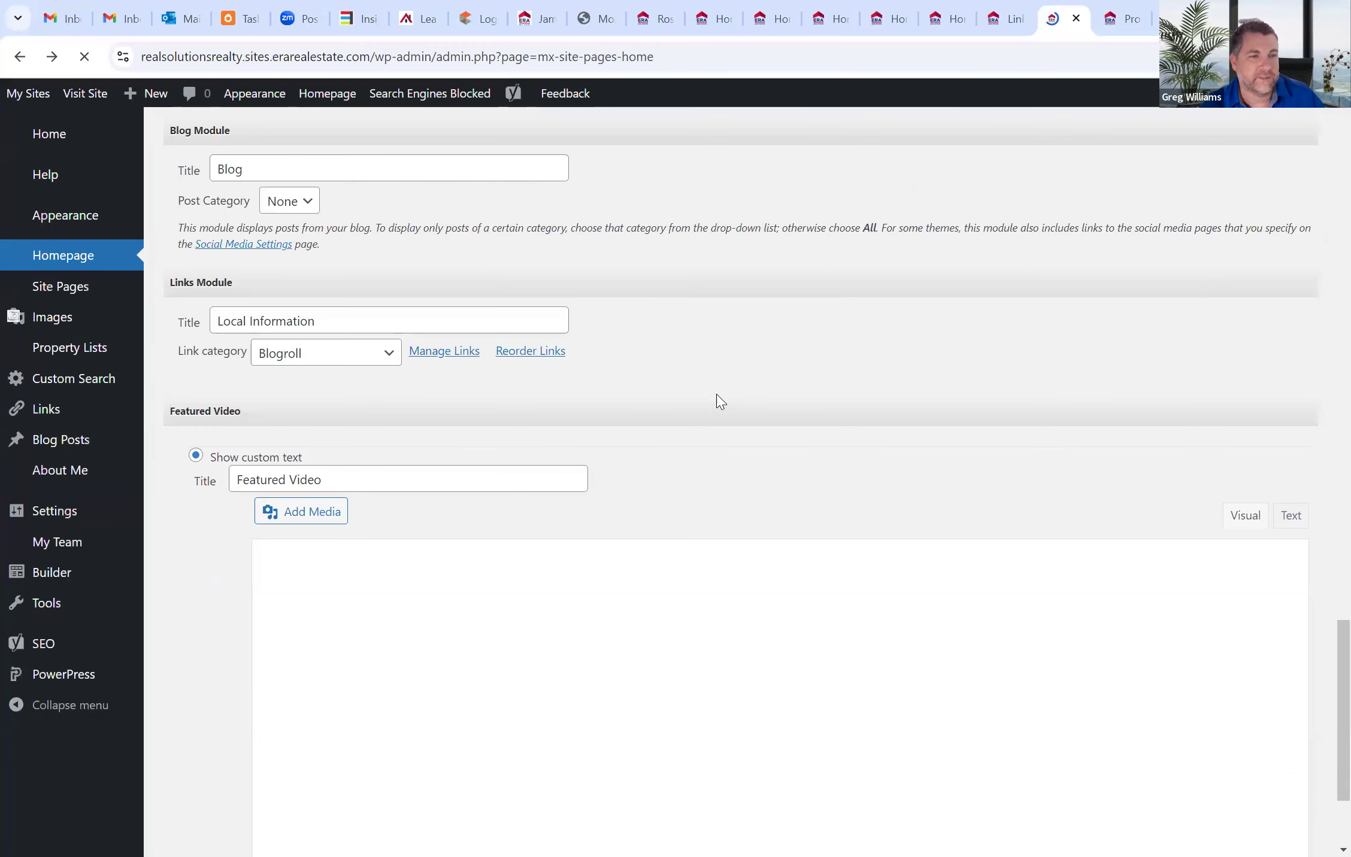
scroll(705, 417, up, 1)
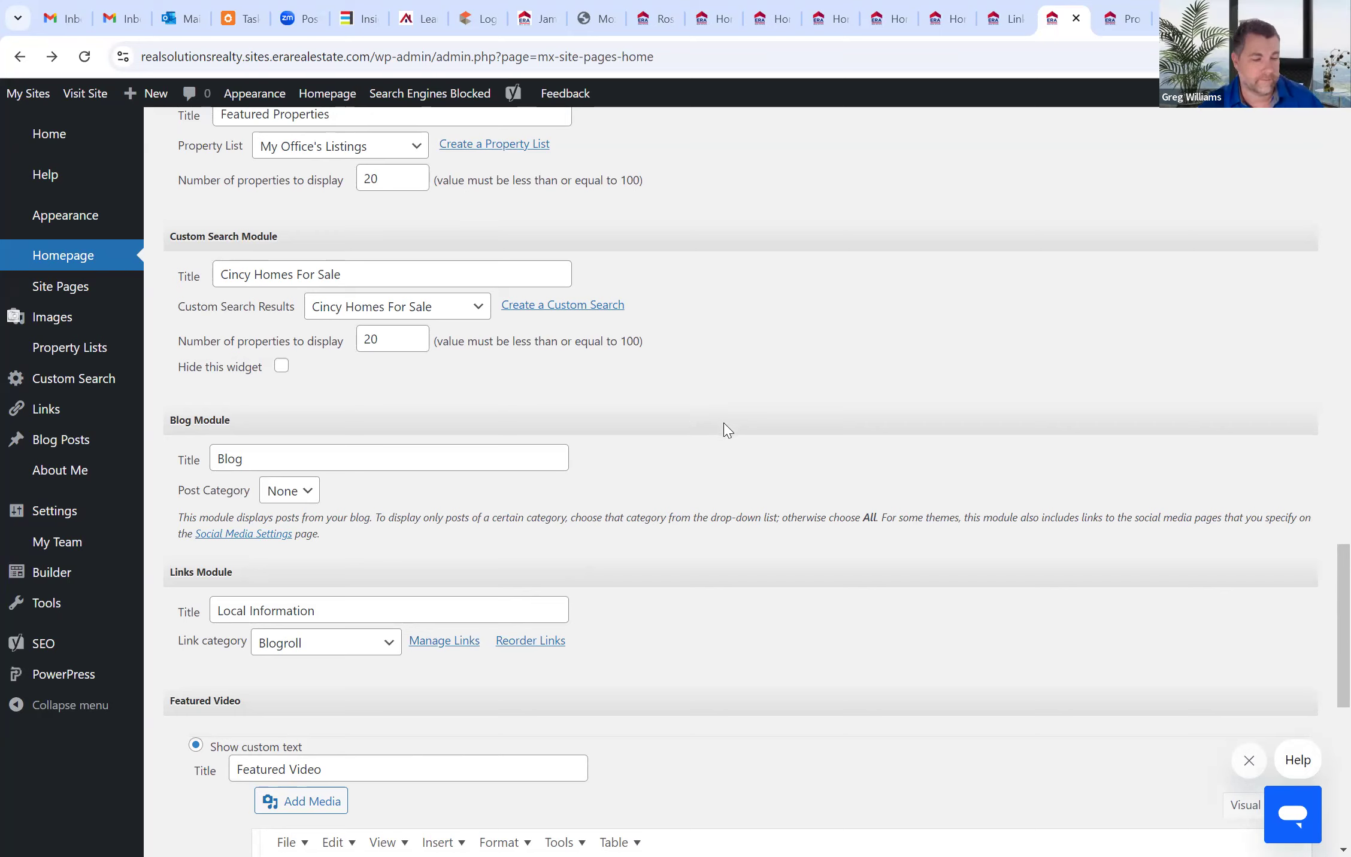
scroll(815, 467, up, 10)
scroll(818, 467, up, 15)
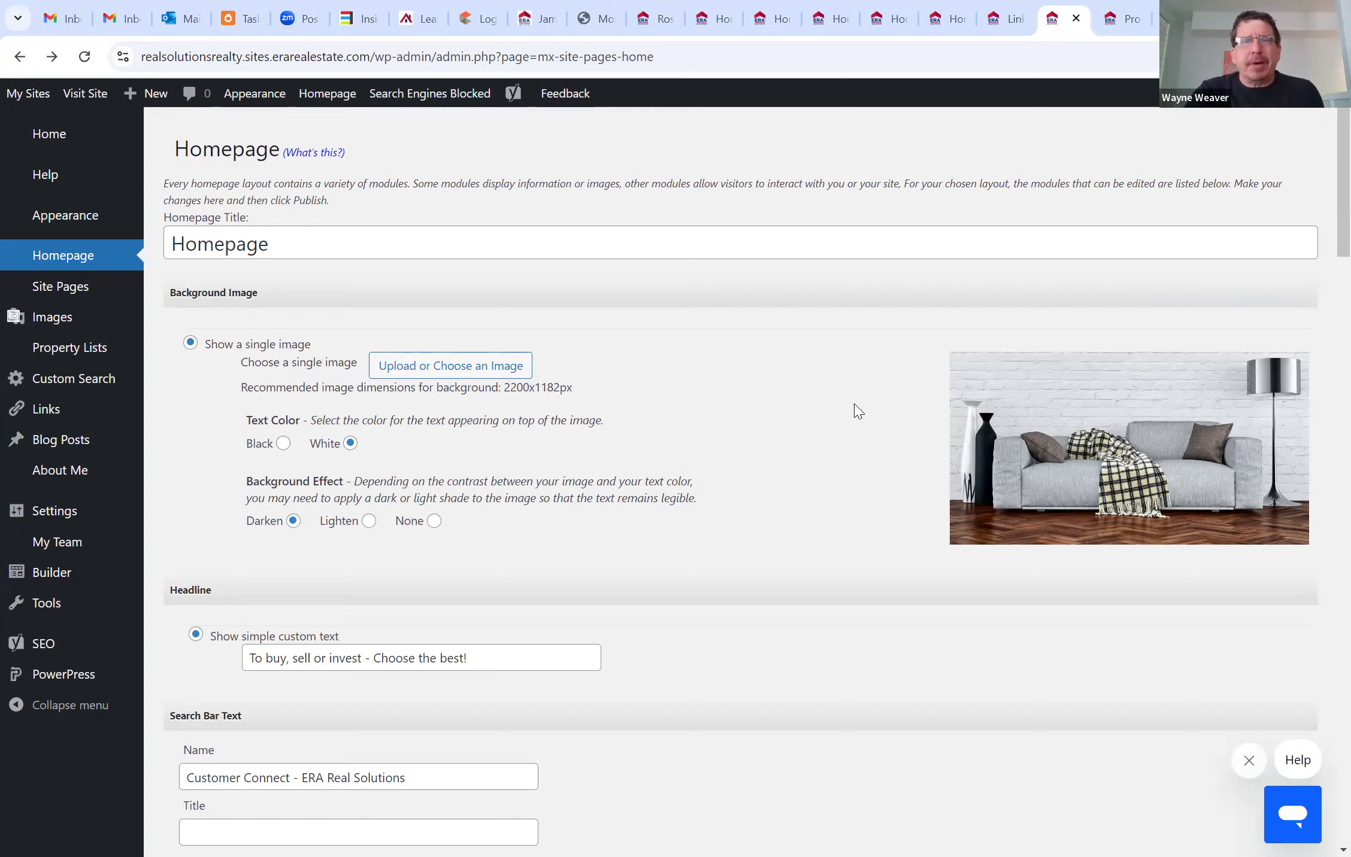
Review the Headline, Search Bar Text, Profile Settings and Welcome Text sections of the Homepage settings
scroll(858, 411, down, 6)
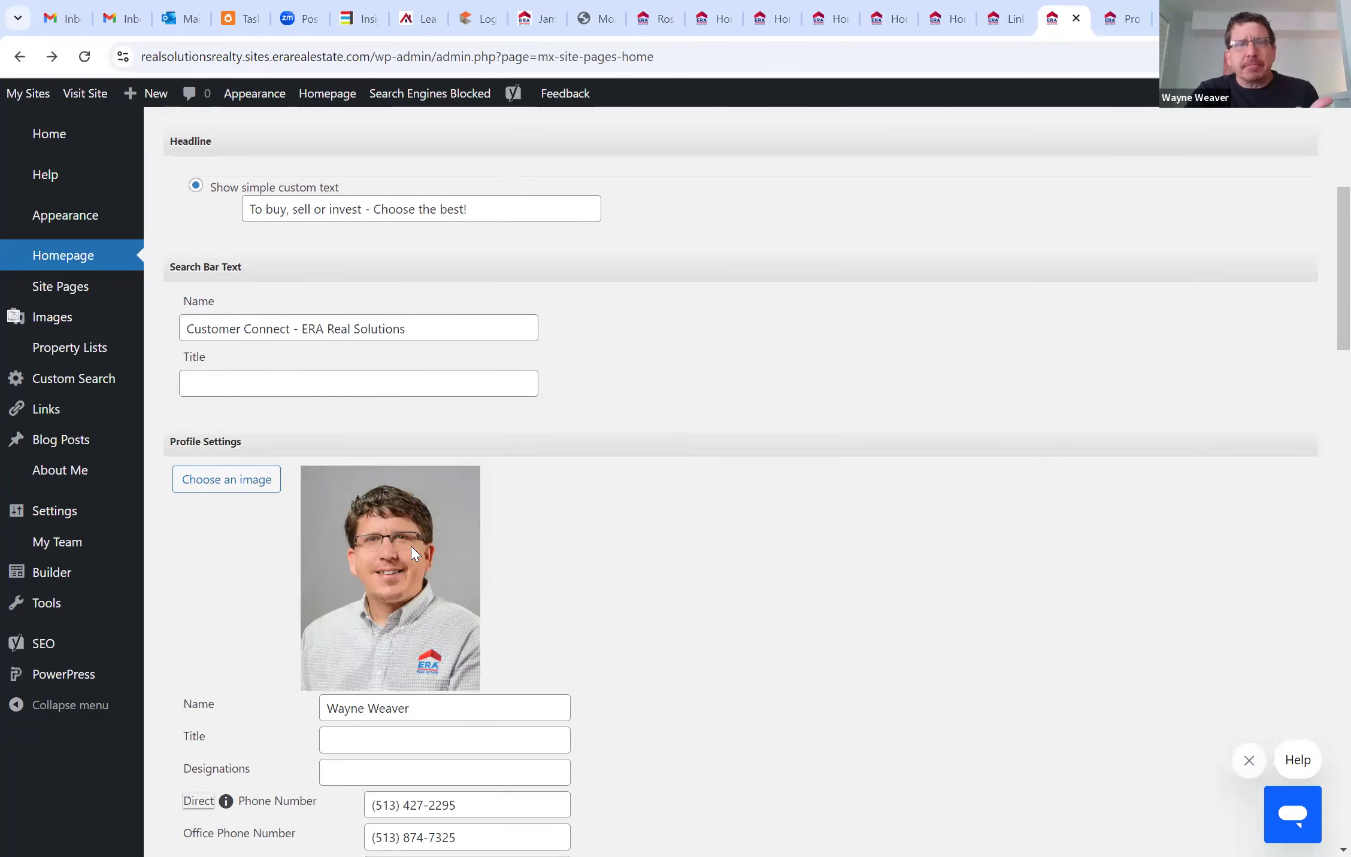
scroll(408, 560, down, 5)
scroll(424, 524, up, 1)
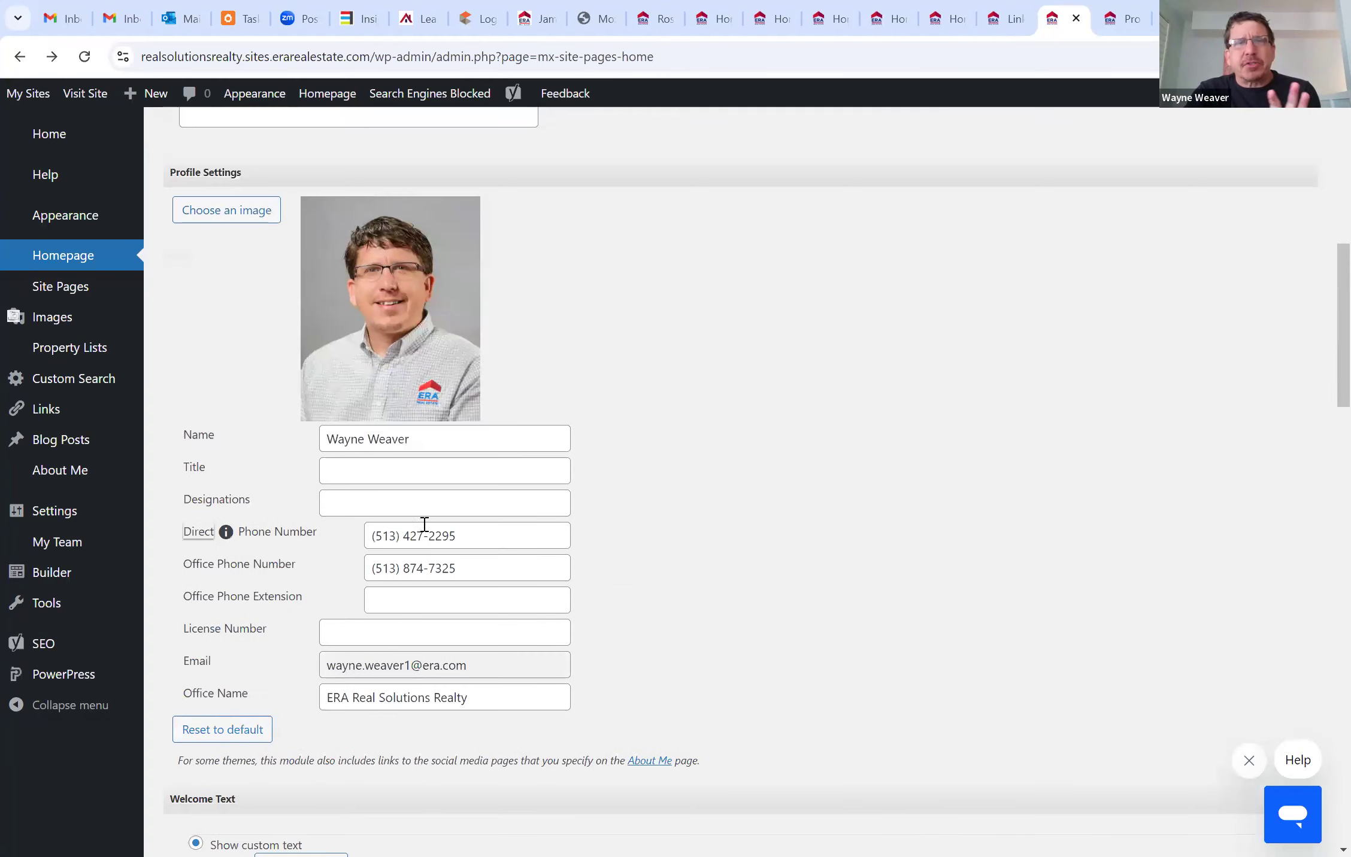
scroll(492, 431, up, 9)
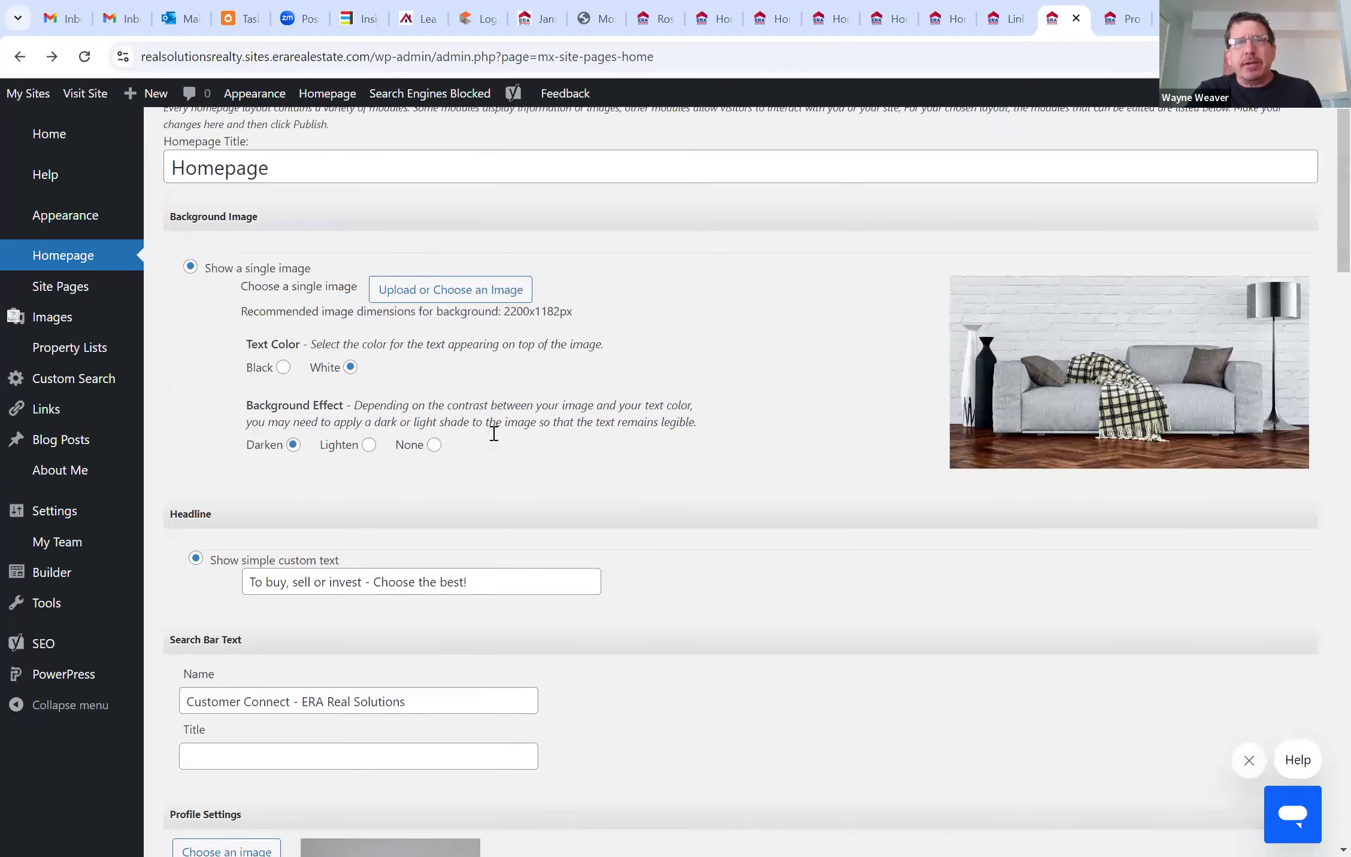
scroll(494, 433, down, 15)
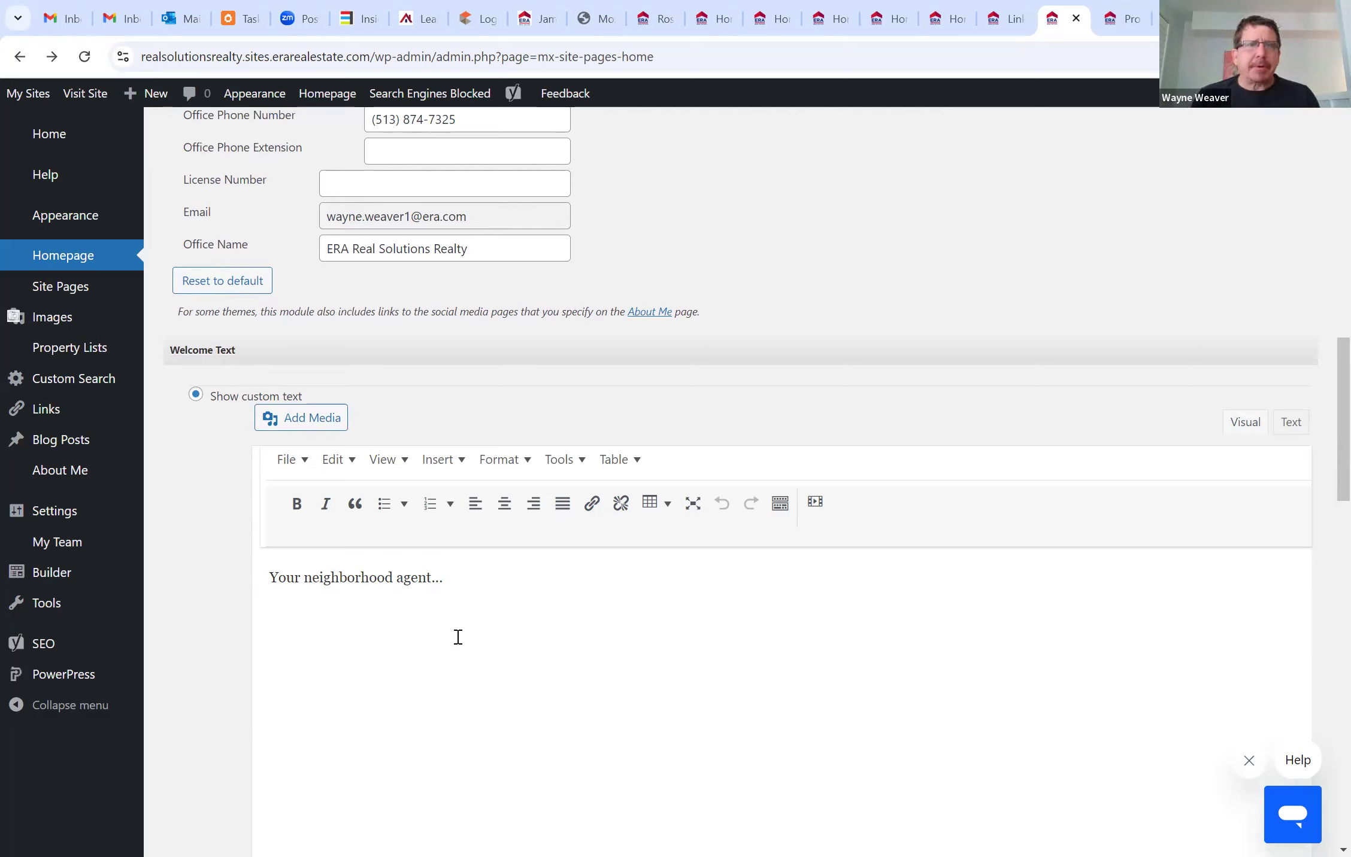
scroll(458, 637, up, 15)
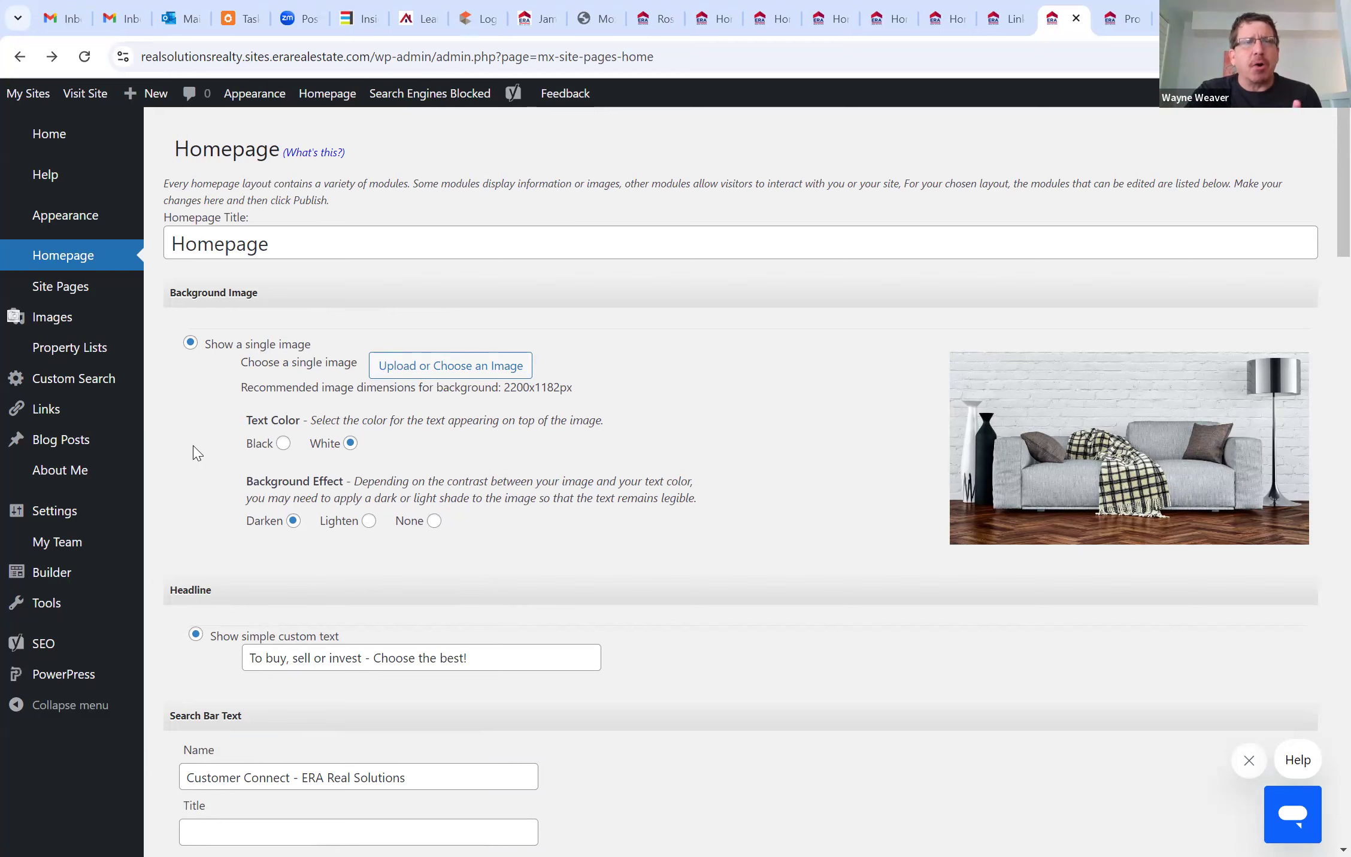
Open the Admin Tool's Home page and examine its Common Tasks list and navigation options
mouse_move(91, 309)
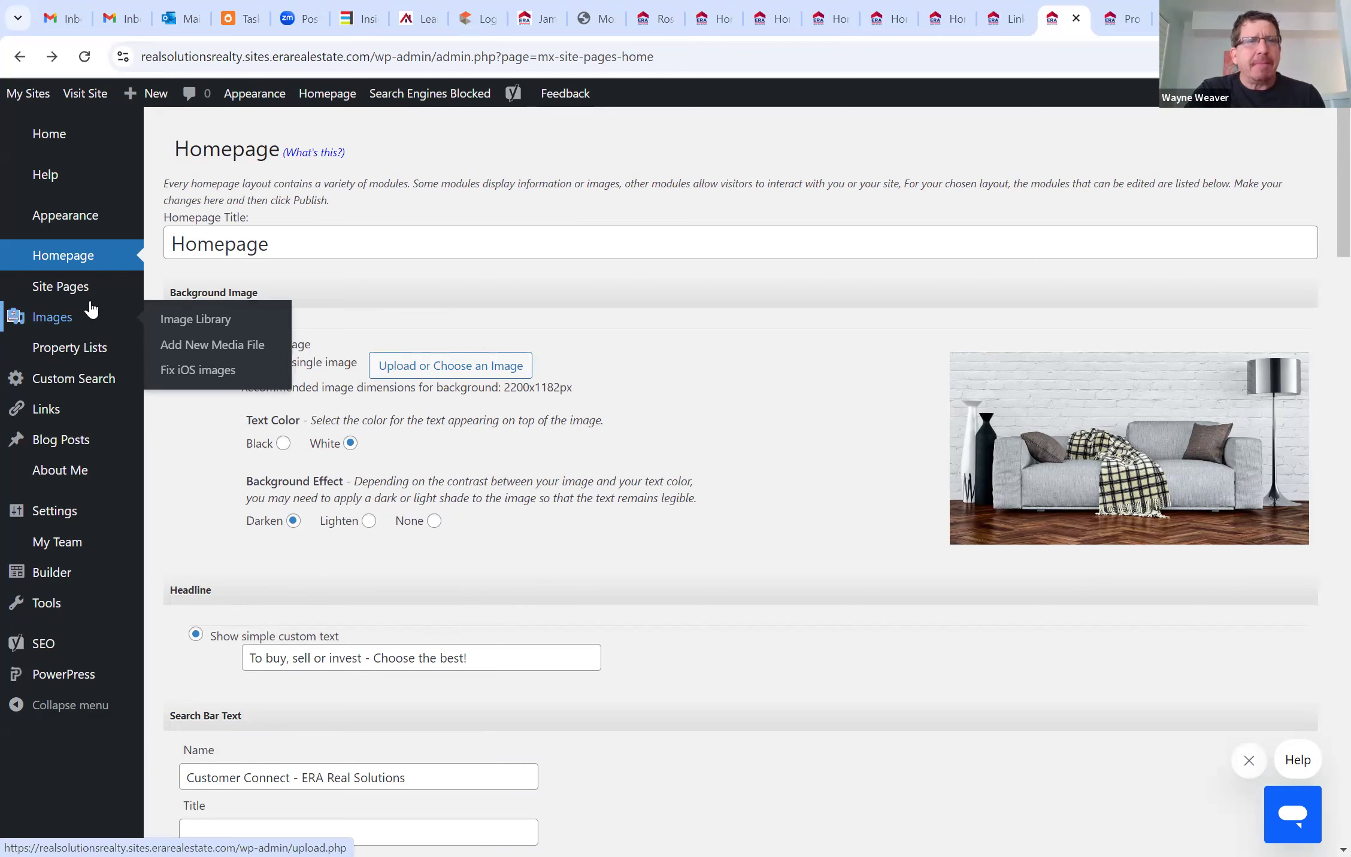
click(51, 142)
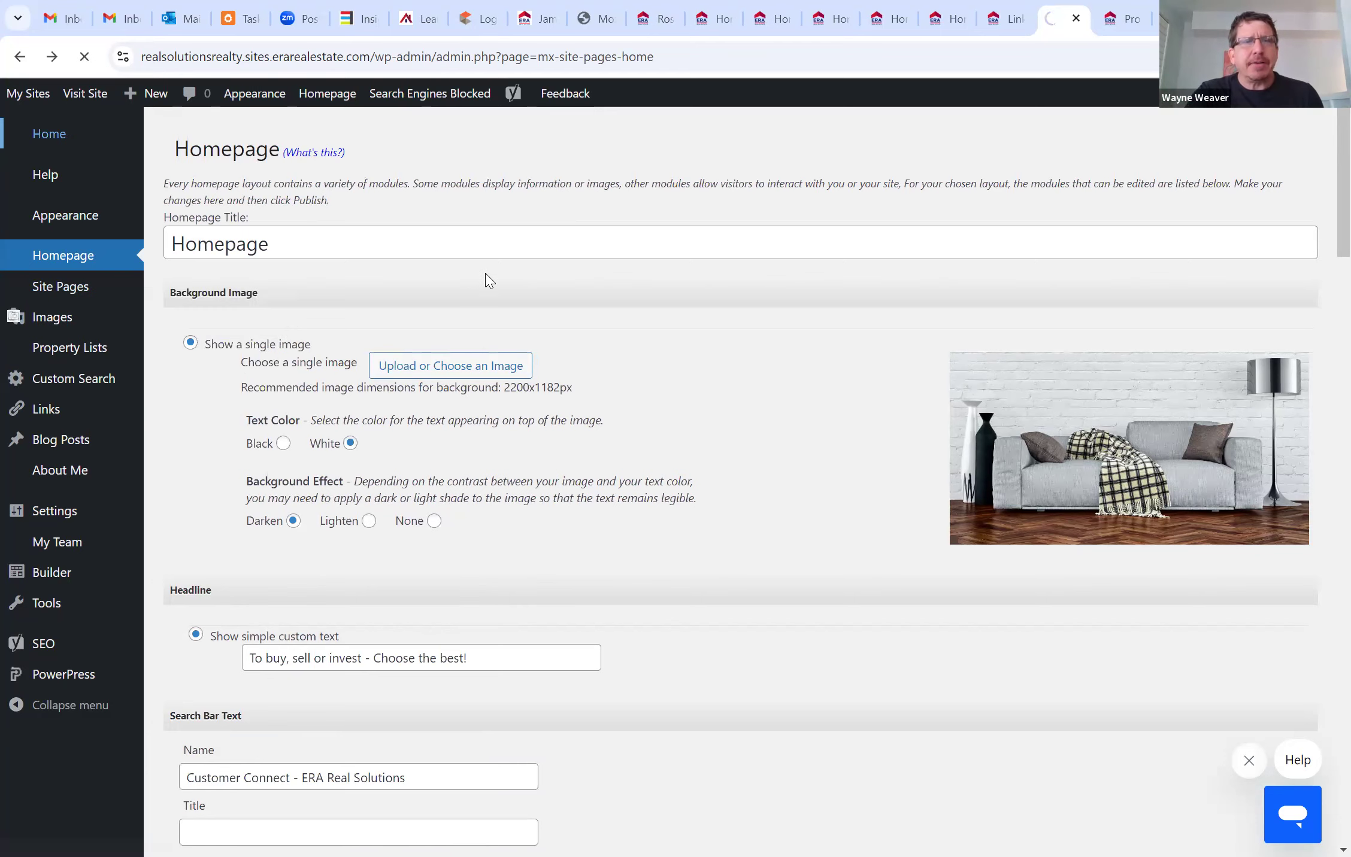
scroll(491, 308, down, 1)
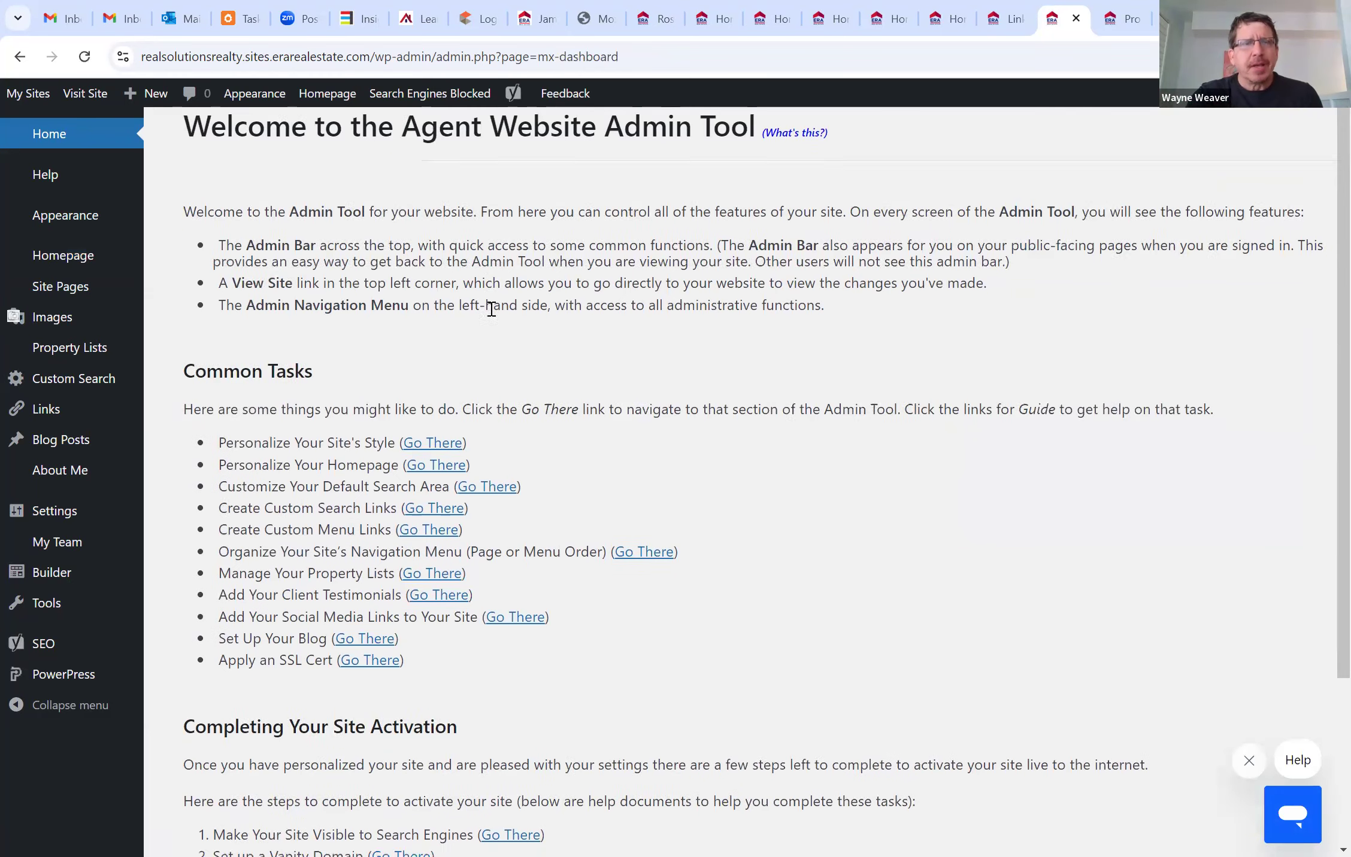
scroll(491, 309, down, 3)
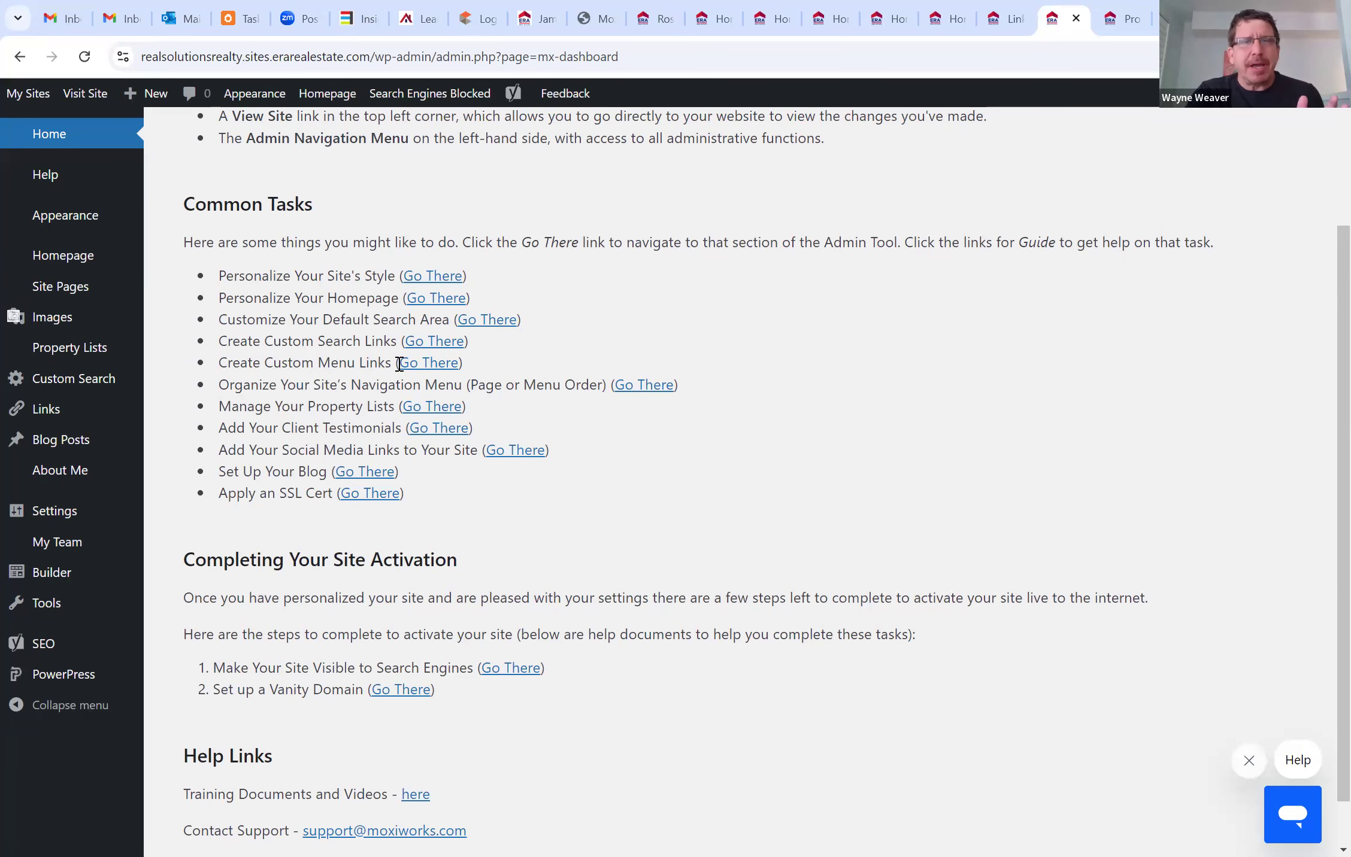
scroll(475, 434, up, 1)
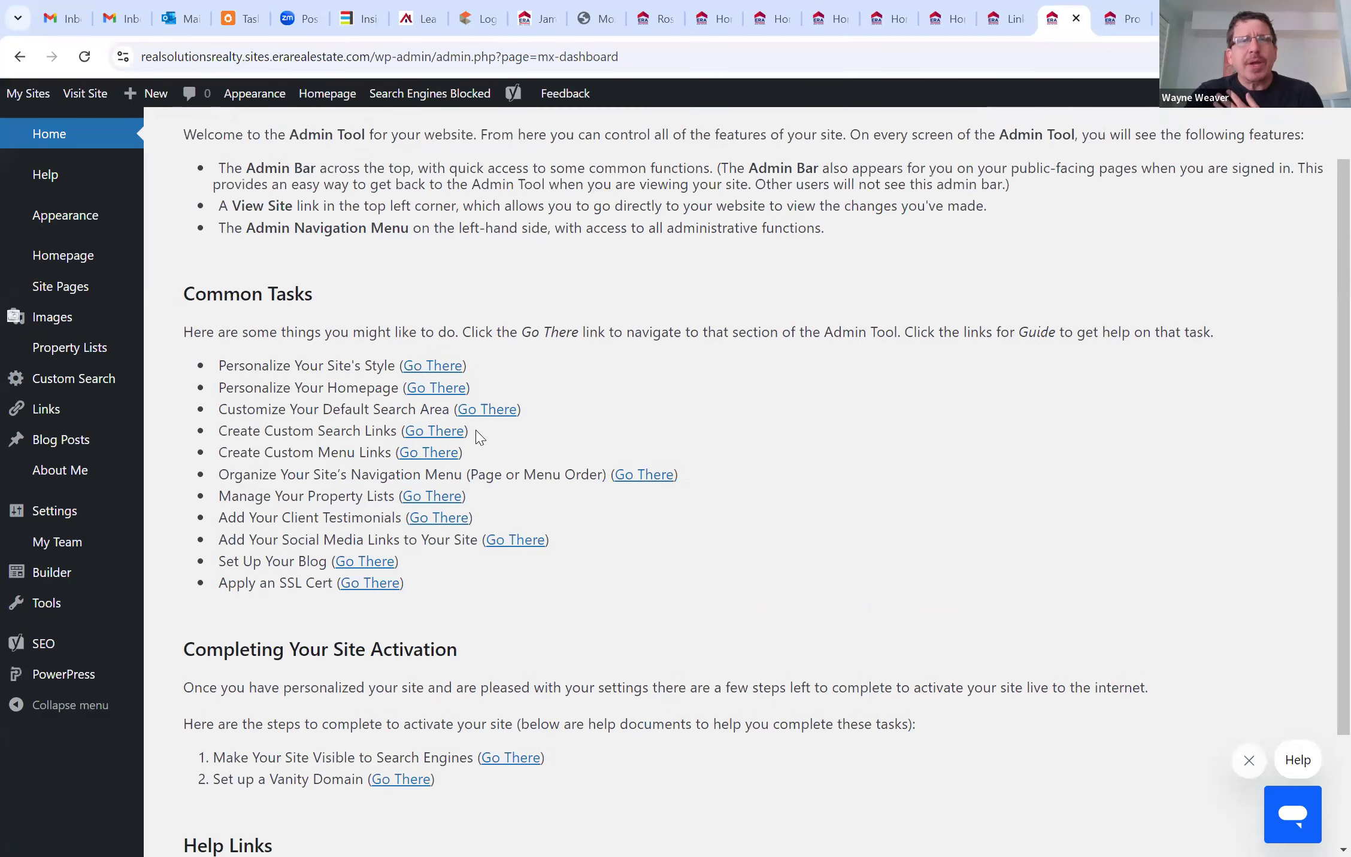
scroll(479, 437, up, 1)
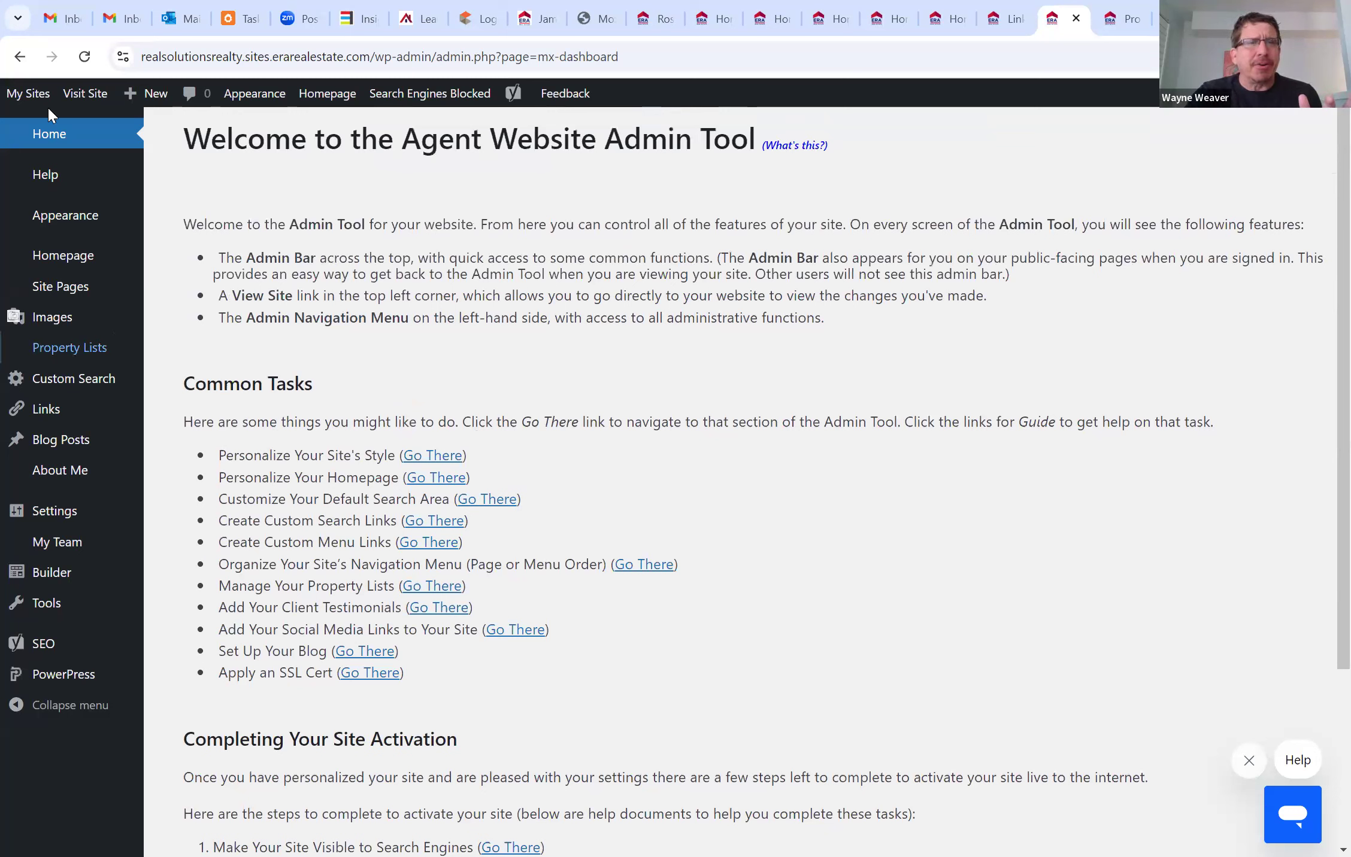
mouse_move(62, 295)
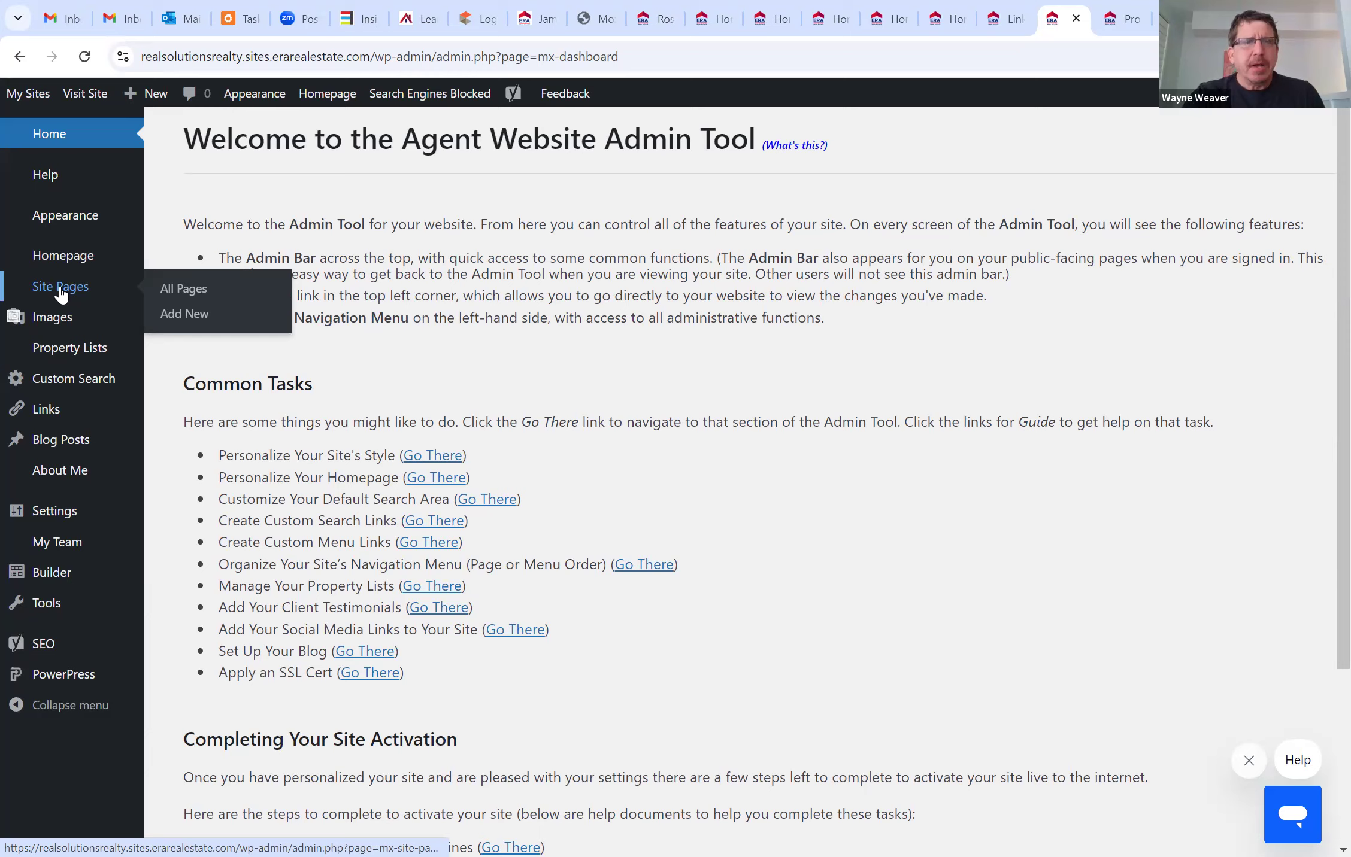
Review the site activation steps, view the Domain Mapping page for setting up a vanity domain, and return to the Admin Tool's Home page
scroll(233, 452, down, 1)
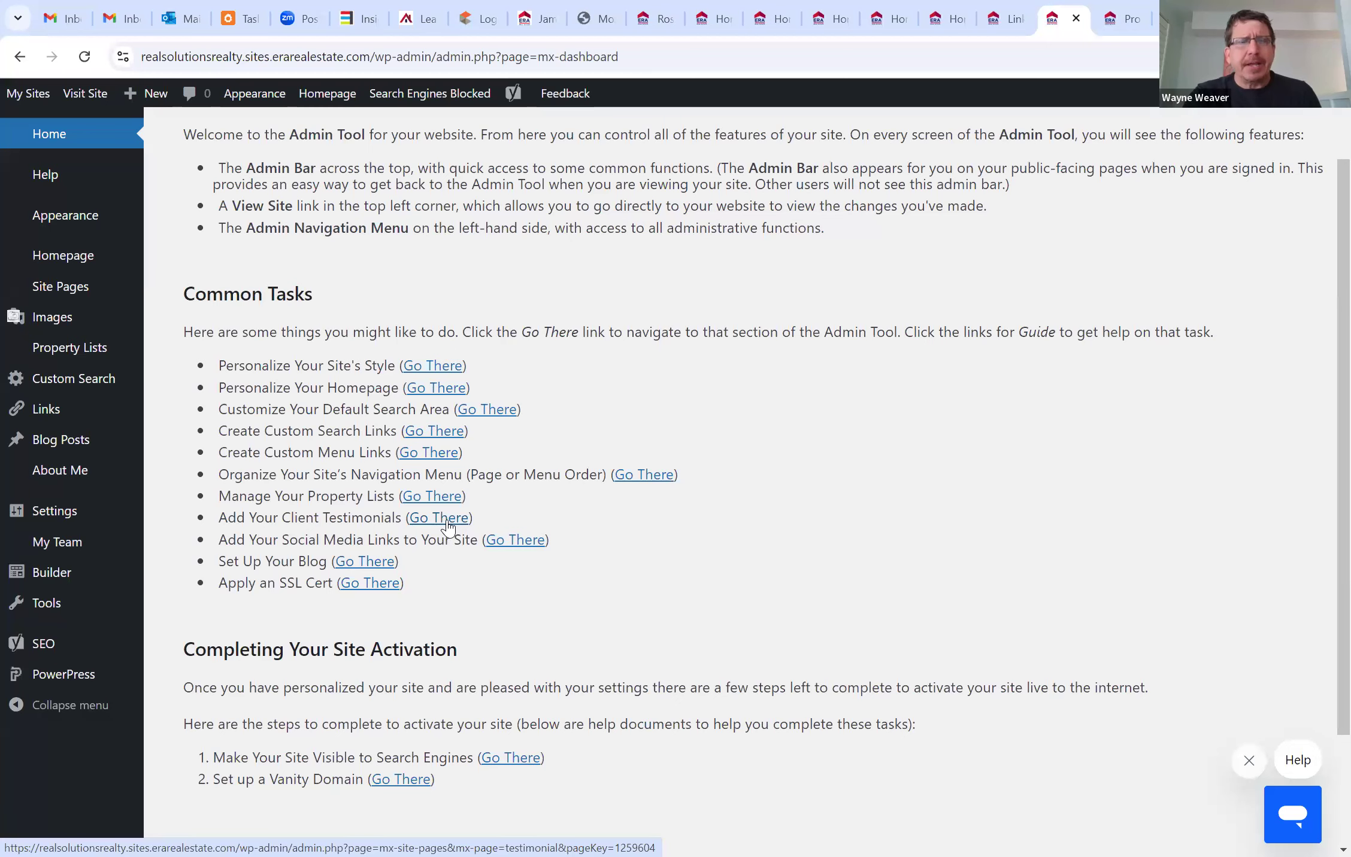
scroll(637, 582, down, 3)
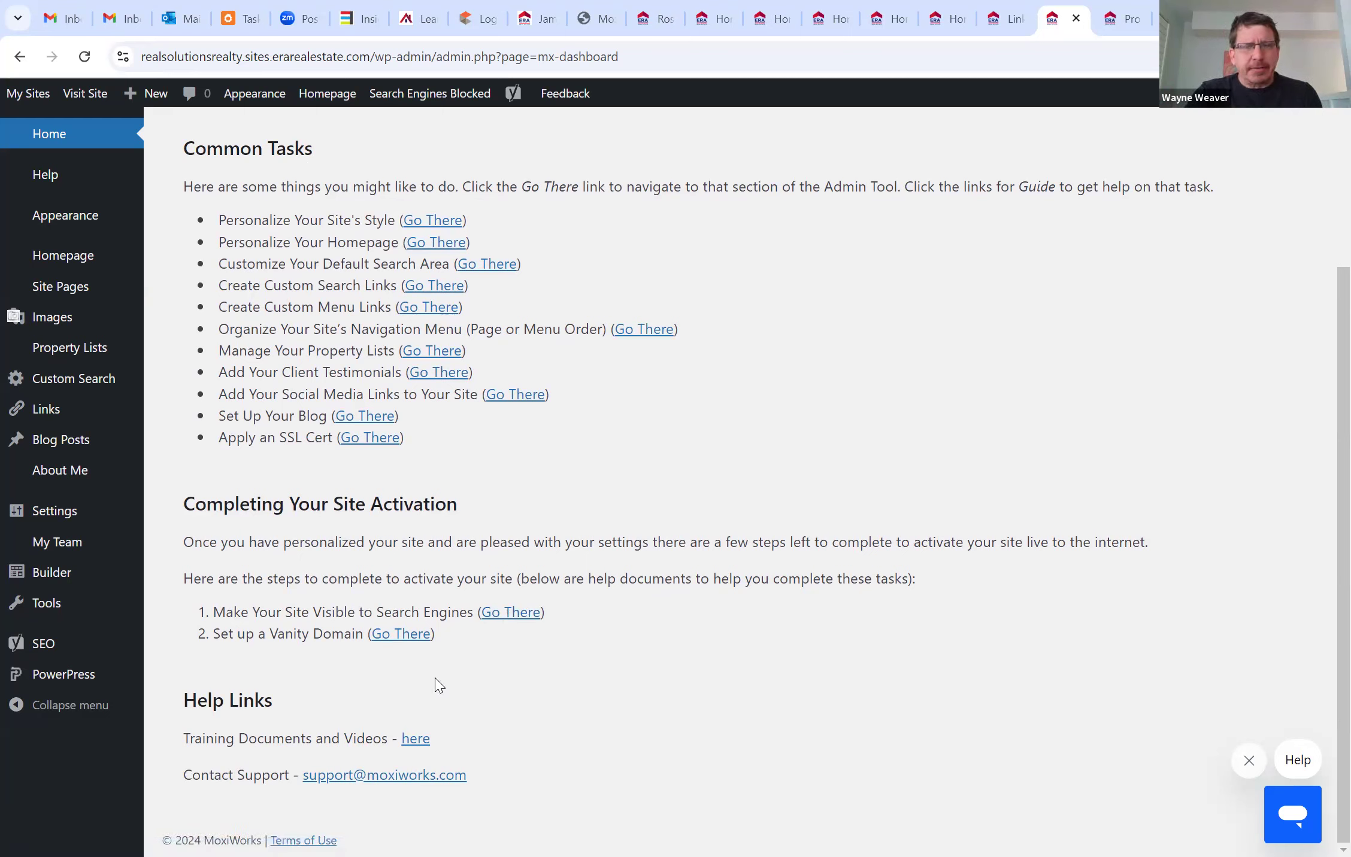
click(395, 639)
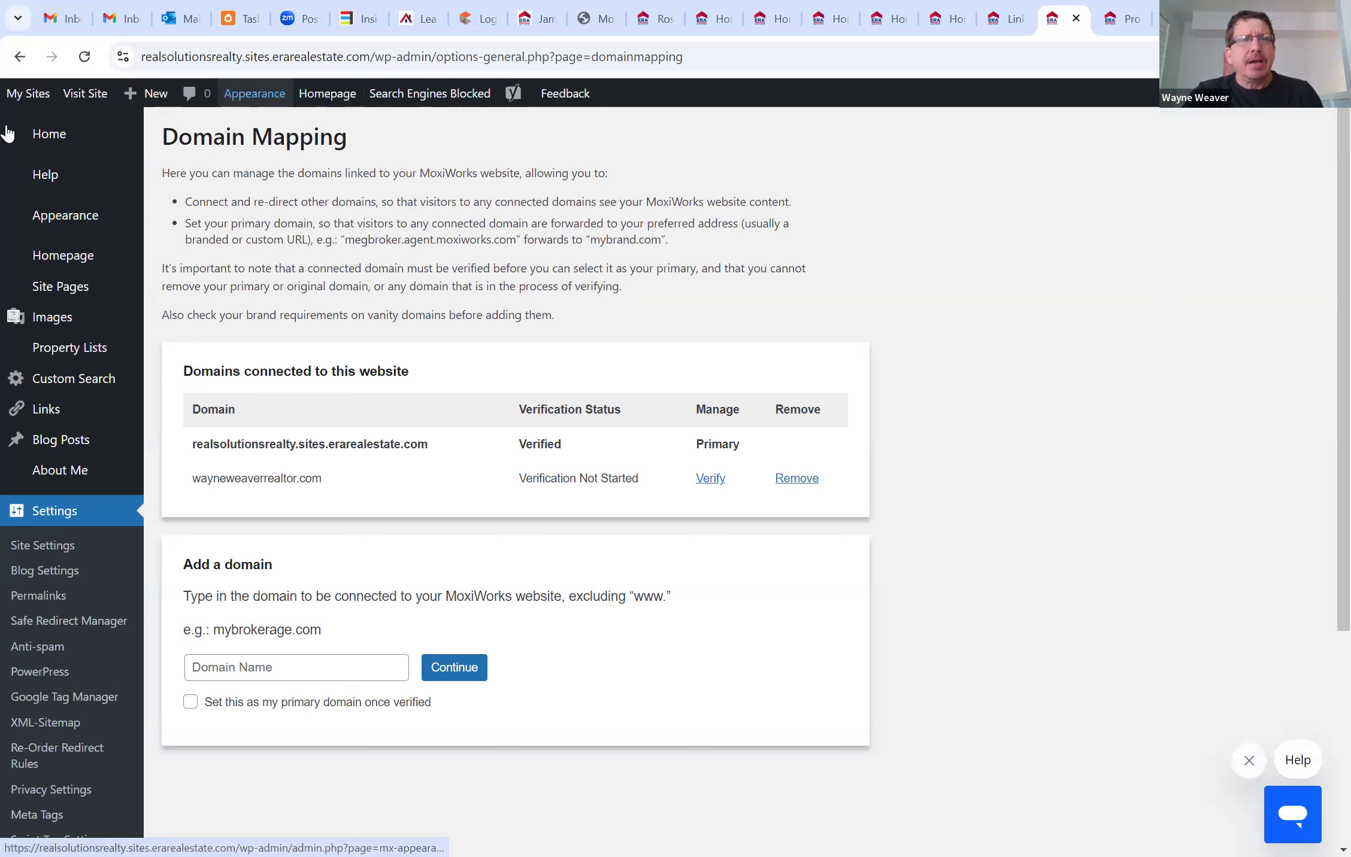
click(21, 60)
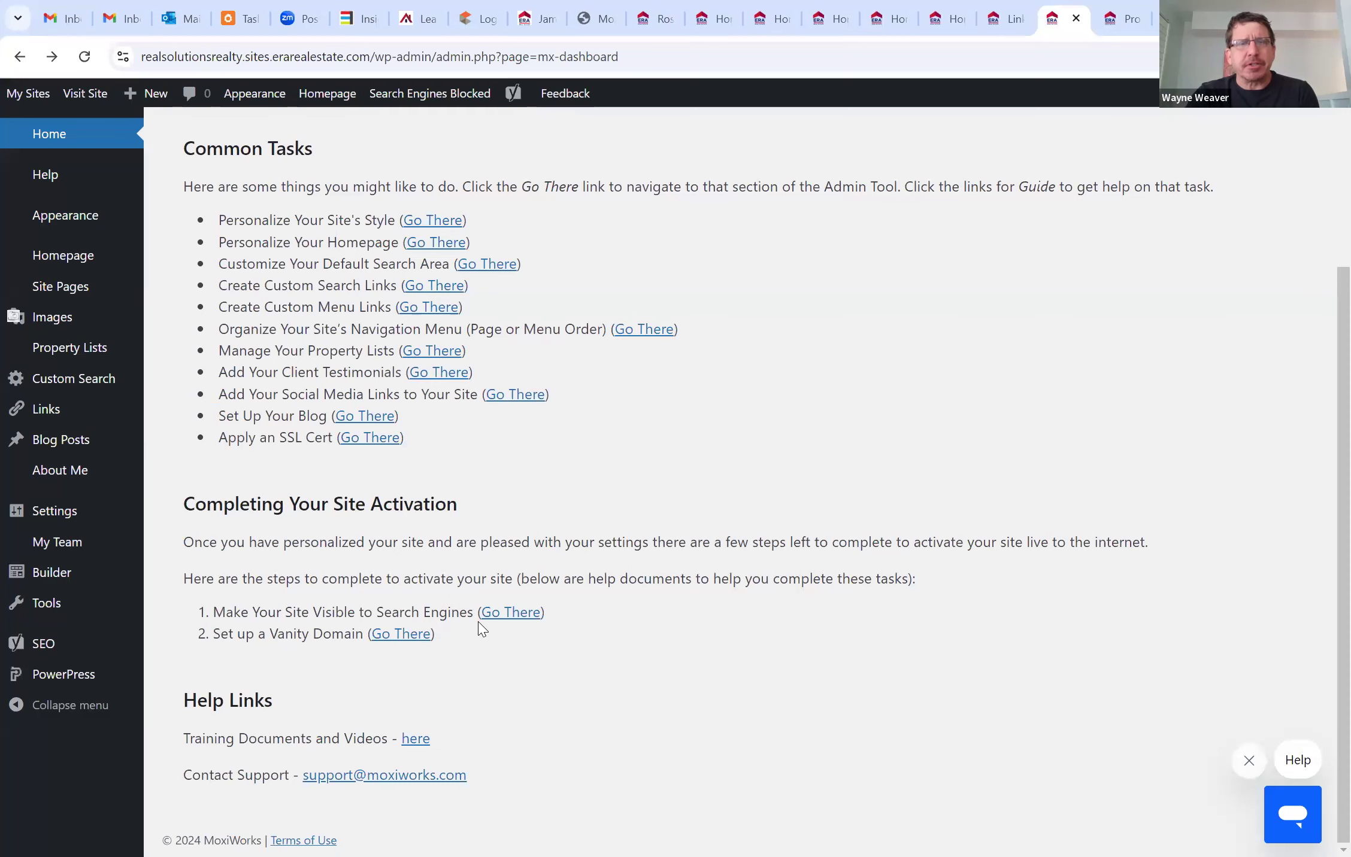
From the site activation steps, try clearing "Discourage search engines from indexing this site" in Reading Settings, and leave the page without saving
click(510, 621)
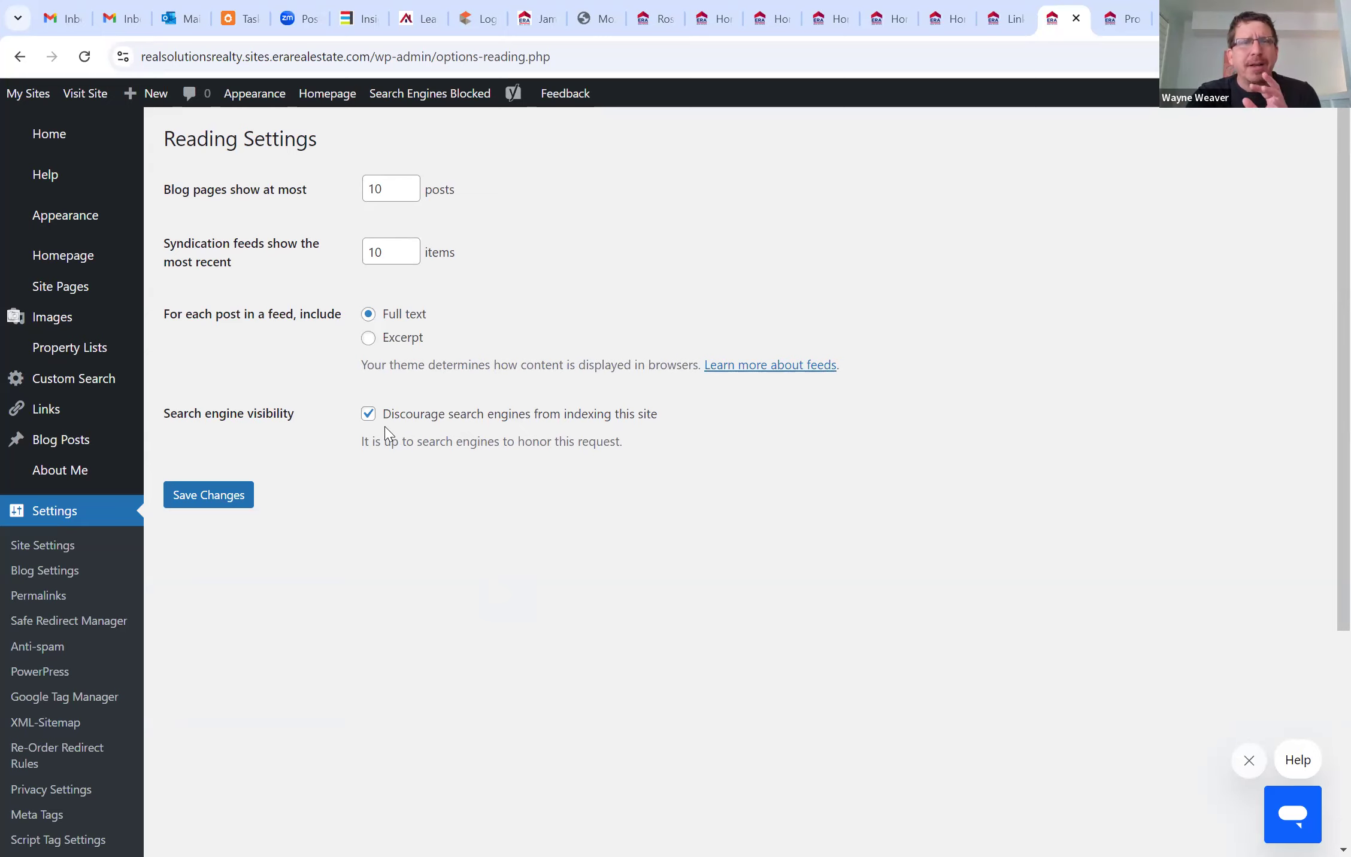
click(369, 418)
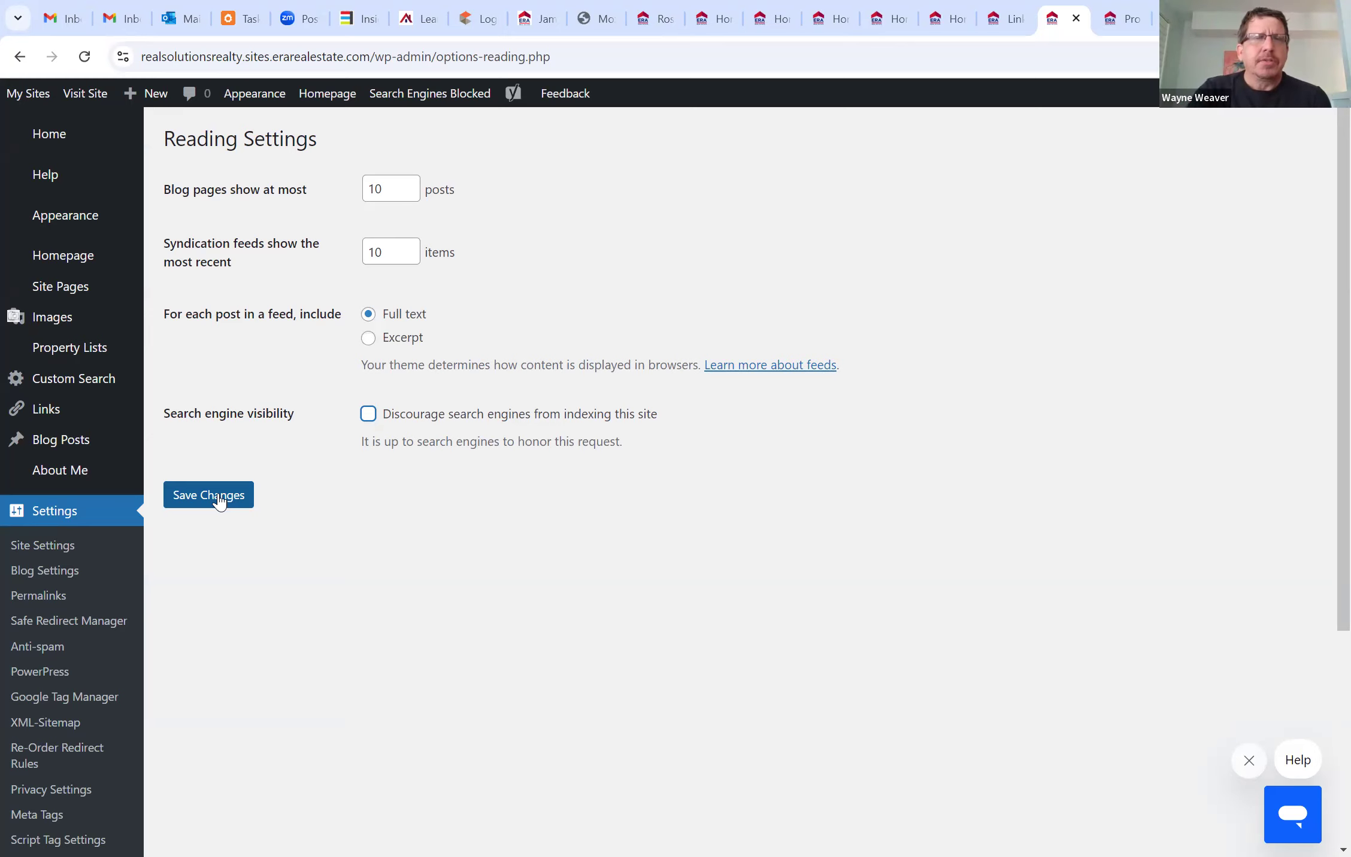
click(21, 56)
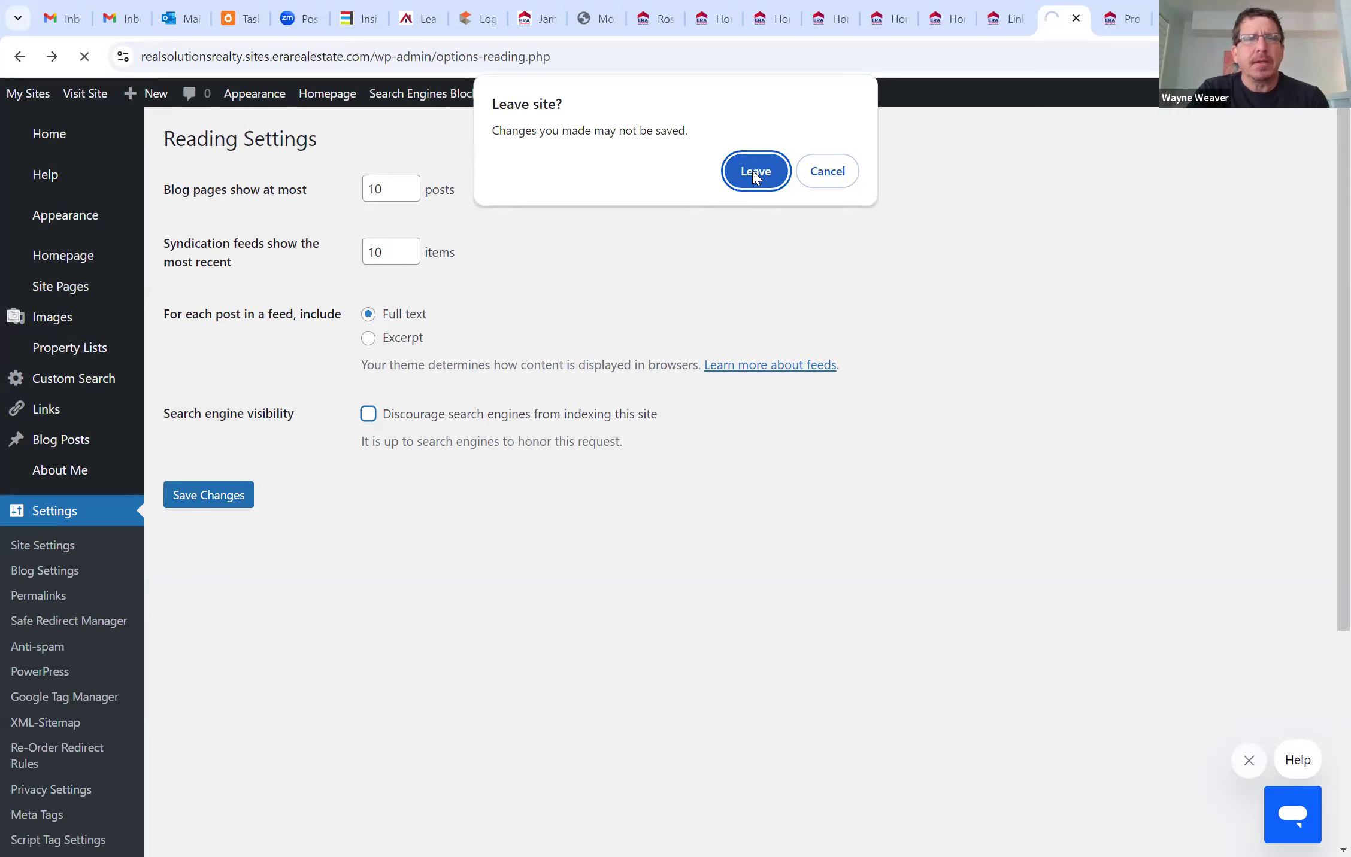
key(Return)
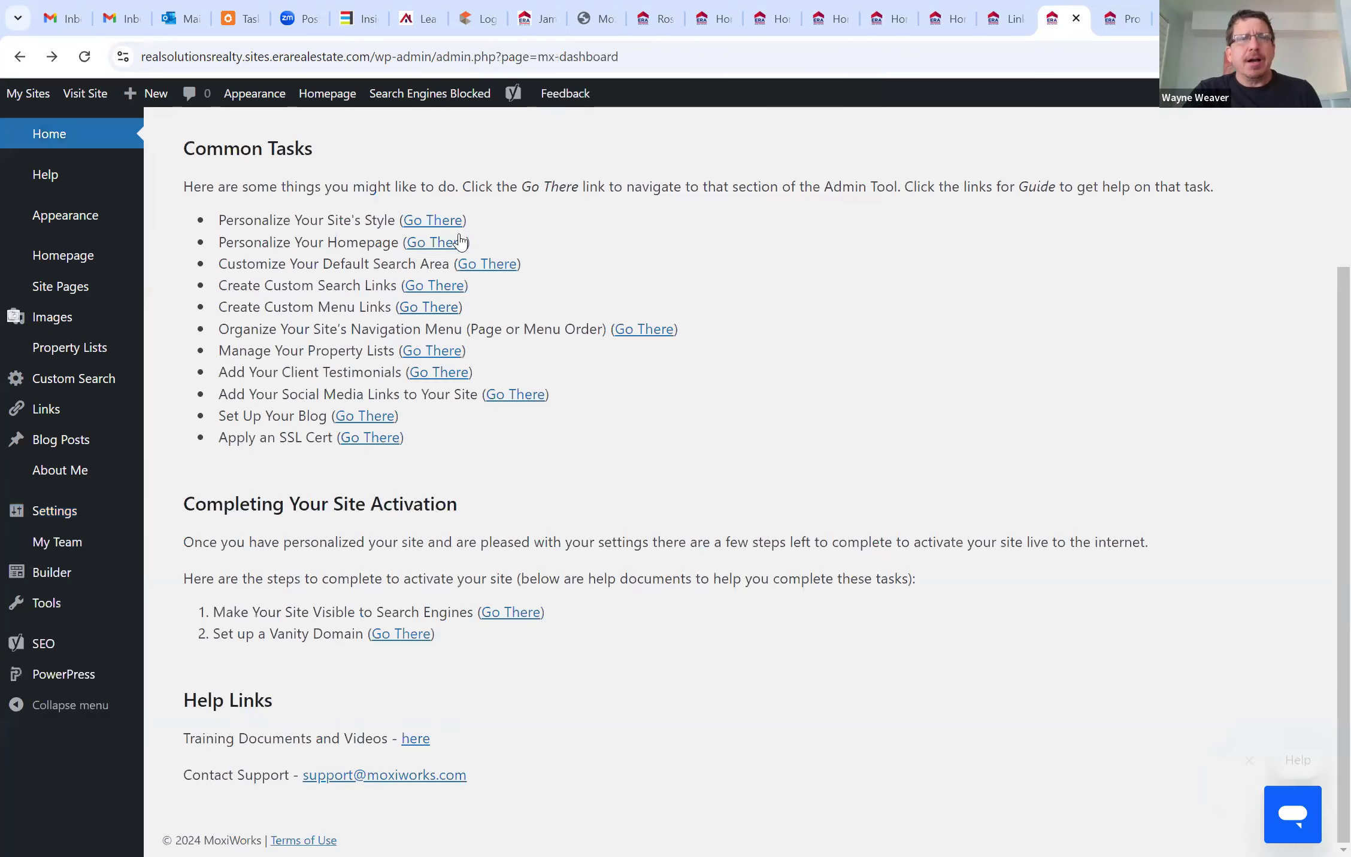